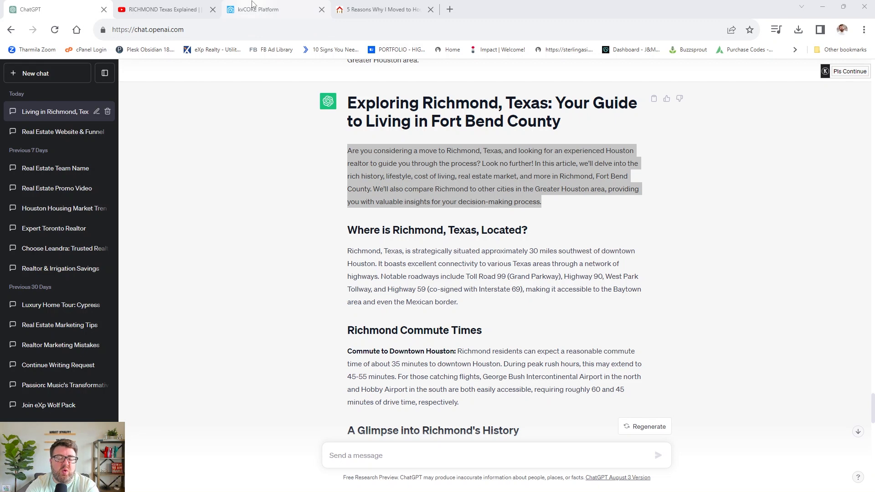
{"action": "mouse_move", "coordinate": [252, 3]}
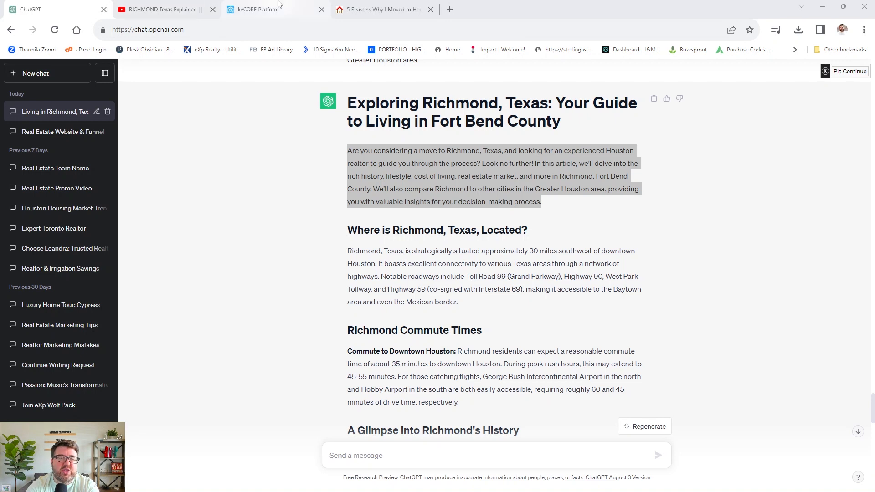
{"action": "mouse_move", "coordinate": [282, 9]}
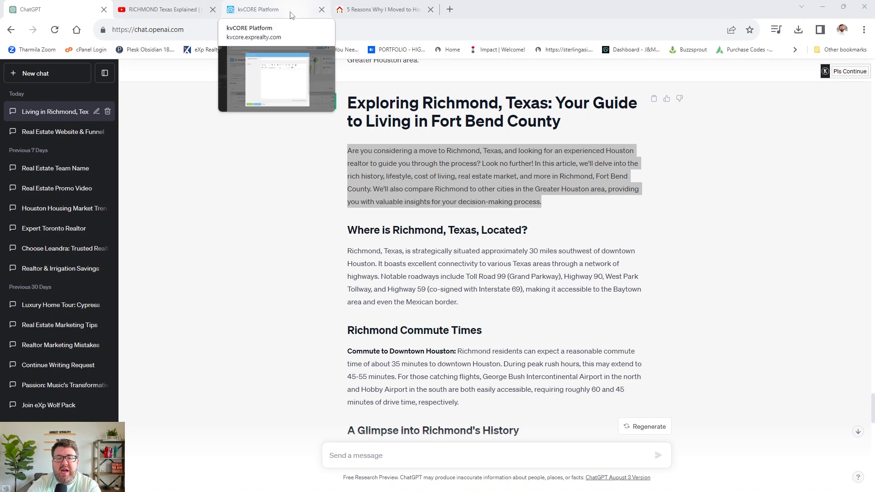
{"action": "left_click", "coordinate": [690, 203]}
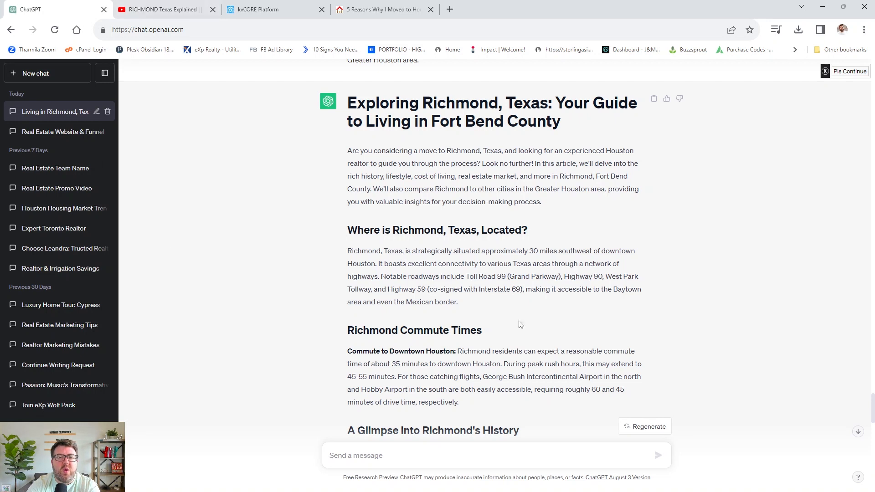
Switch to the Richmond Texas video on YouTube, show its transcript, and turn off the transcript timestamps.
{"action": "left_click", "coordinate": [178, 9]}
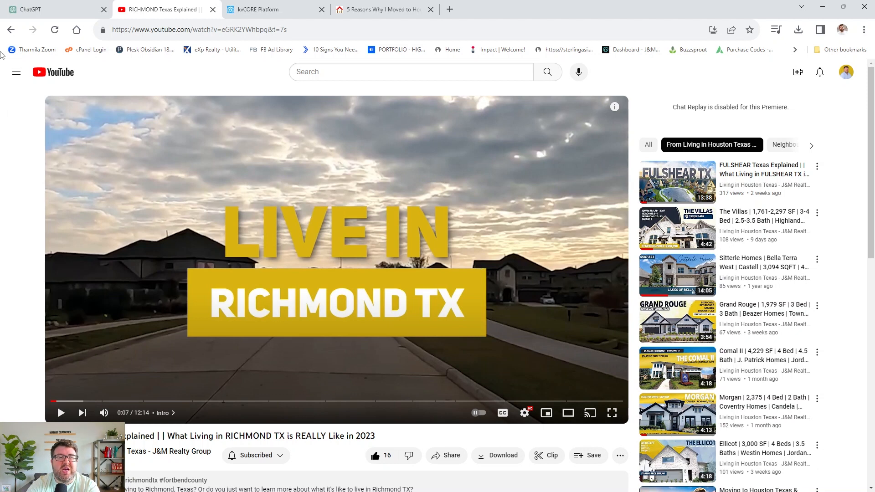
{"action": "scroll", "coordinate": [374, 210], "scroll_direction": "down", "scroll_amount": 5}
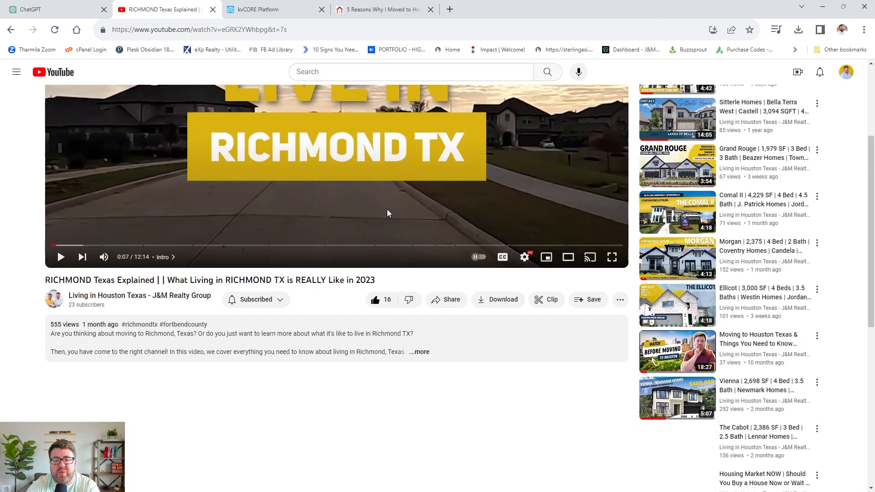
{"action": "left_click", "coordinate": [620, 230]}
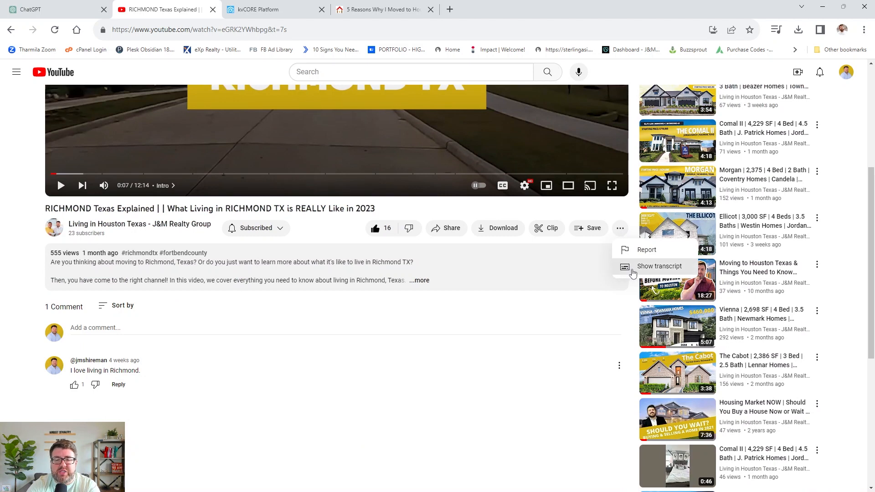
{"action": "left_click", "coordinate": [422, 283]}
{"action": "scroll", "coordinate": [504, 278], "scroll_direction": "down", "scroll_amount": 15}
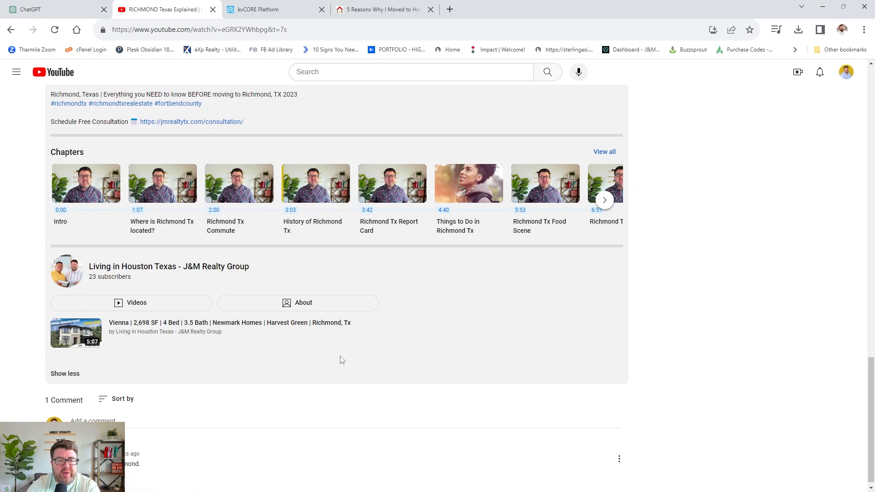
{"action": "scroll", "coordinate": [608, 287], "scroll_direction": "up", "scroll_amount": 8}
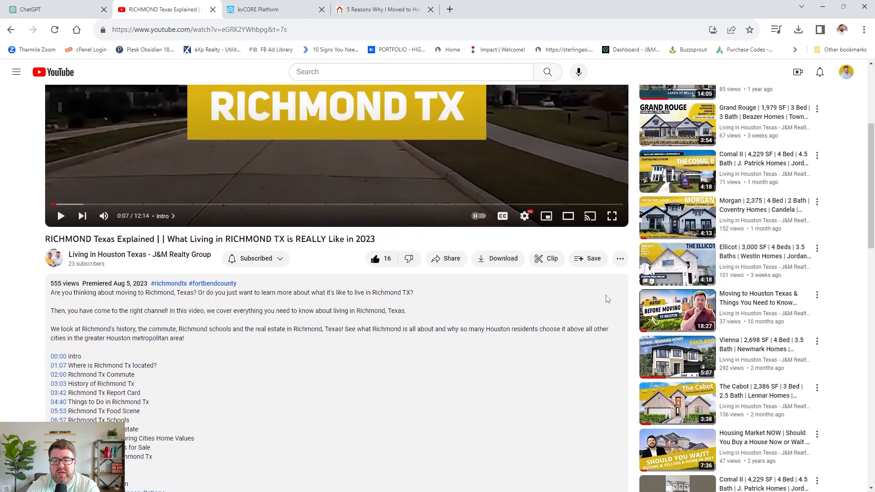
{"action": "left_click", "coordinate": [620, 258]}
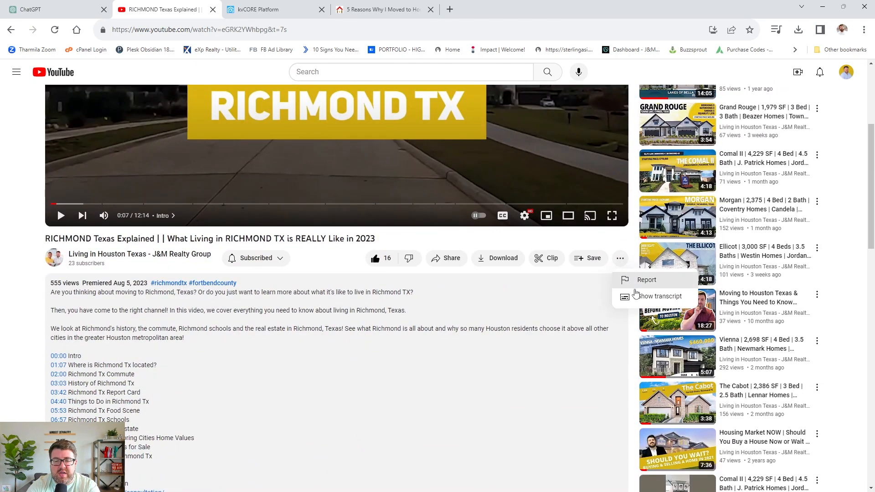
{"action": "left_click", "coordinate": [648, 301]}
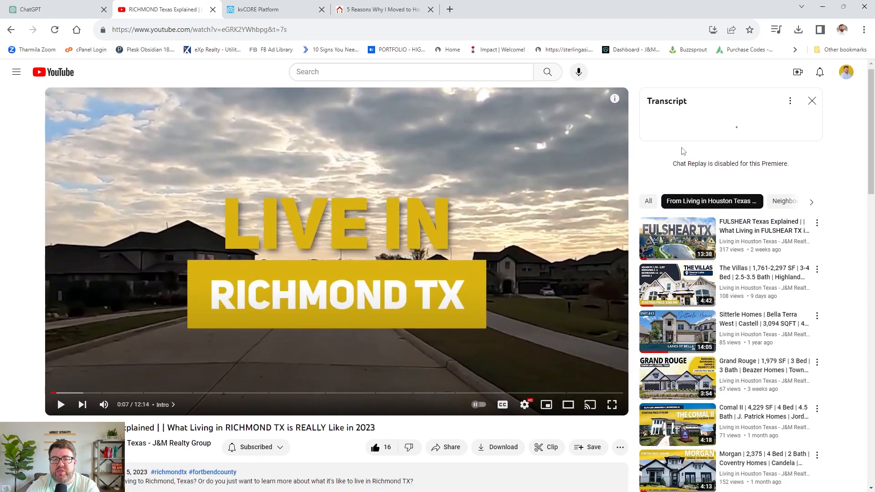
{"action": "left_click", "coordinate": [791, 103]}
{"action": "left_click", "coordinate": [809, 121]}
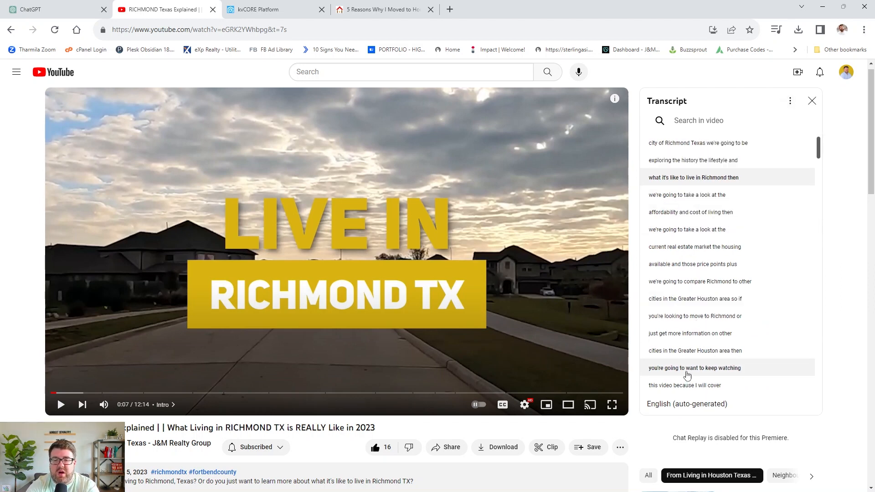
Select the transcript text from "city of Richmond Texas" through the closing "thank you" and bring up its copy options.
{"action": "left_click_drag", "start_coordinate": [648, 145], "coordinate": [732, 378]}
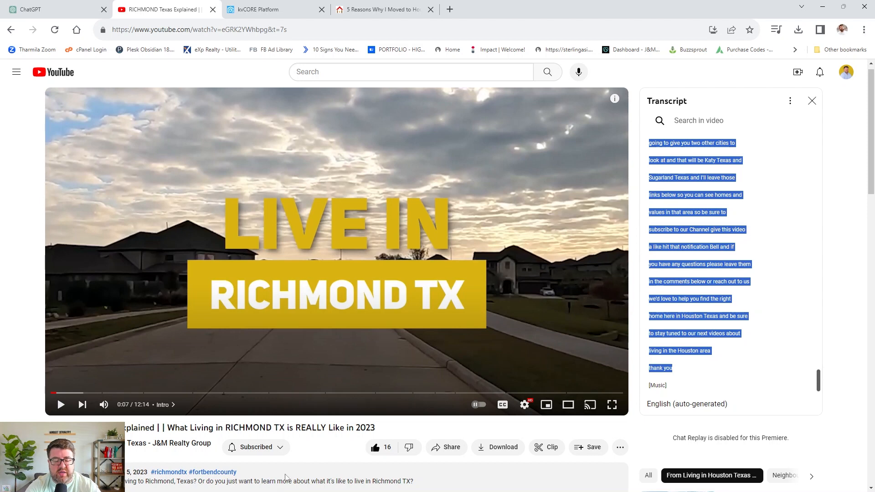
{"action": "right_click", "coordinate": [703, 199]}
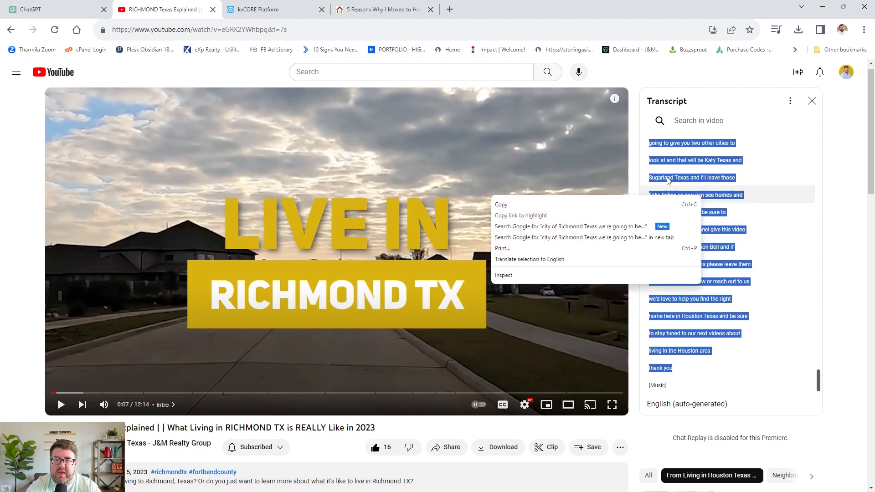
{"action": "left_click", "coordinate": [52, 4]}
Review the first blog article prompt in the ChatGPT conversation, including its SEO keywords and the pasted video transcript.
{"action": "left_click", "coordinate": [52, 5]}
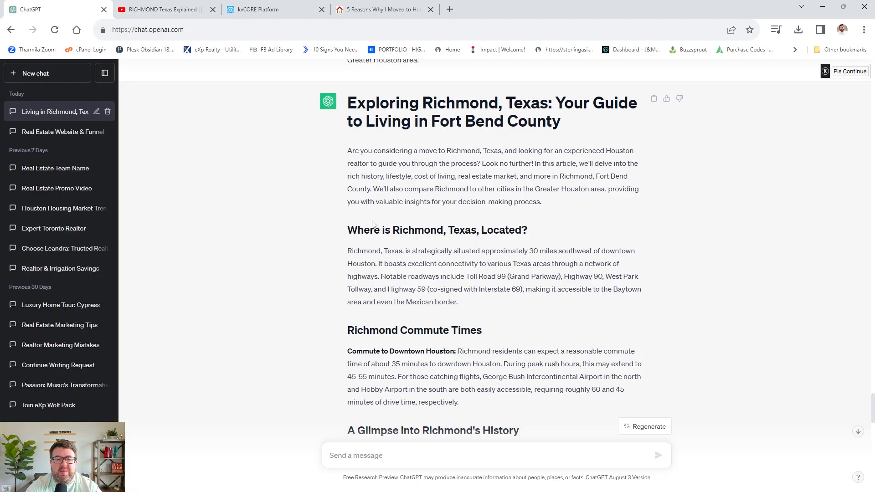
{"action": "scroll", "coordinate": [372, 223], "scroll_direction": "down", "scroll_amount": 10}
{"action": "scroll", "coordinate": [372, 215], "scroll_direction": "up", "scroll_amount": 9}
{"action": "scroll", "coordinate": [372, 214], "scroll_direction": "up", "scroll_amount": 20}
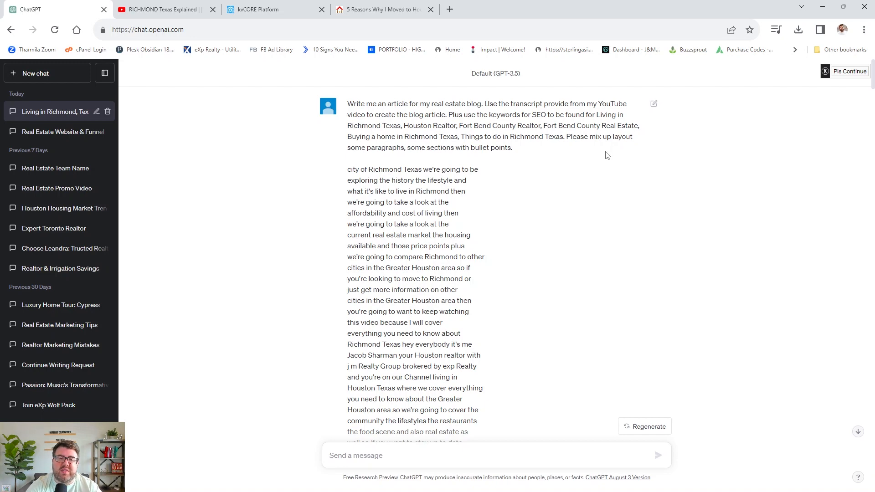
{"action": "scroll", "coordinate": [606, 156], "scroll_direction": "down", "scroll_amount": 15}
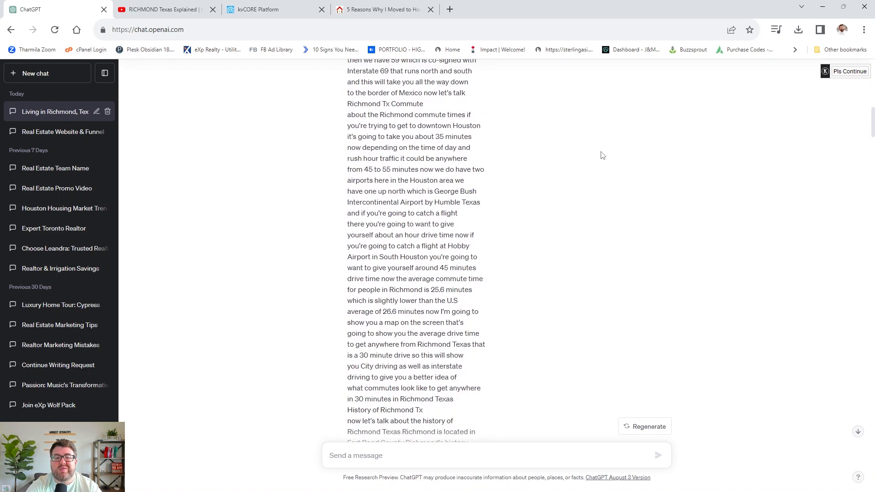
{"action": "scroll", "coordinate": [603, 156], "scroll_direction": "down", "scroll_amount": 15}
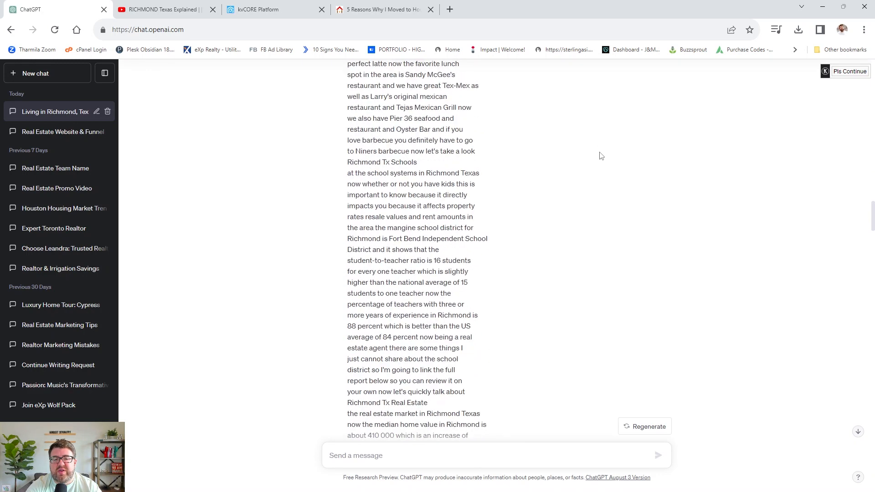
{"action": "scroll", "coordinate": [602, 153], "scroll_direction": "down", "scroll_amount": 15}
Read through the first generated Richmond article and highlight the subscribe call to action in its conclusion.
{"action": "scroll", "coordinate": [603, 152], "scroll_direction": "up", "scroll_amount": 8}
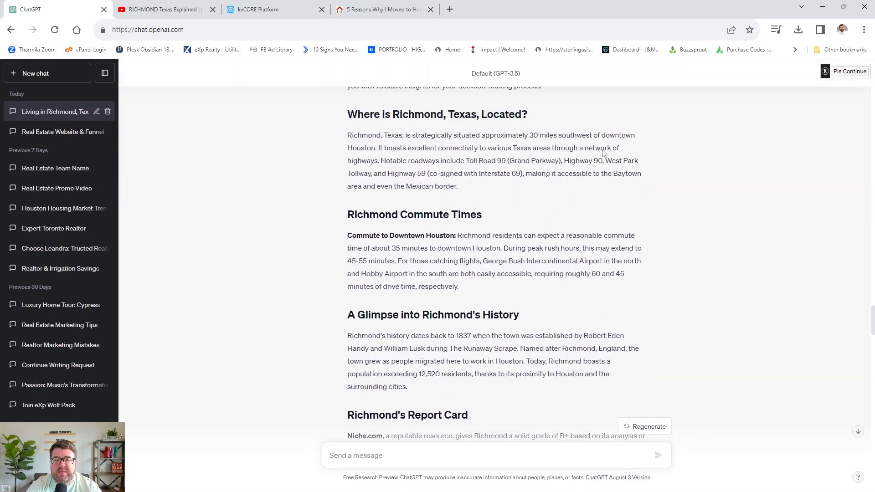
{"action": "scroll", "coordinate": [602, 152], "scroll_direction": "up", "scroll_amount": 4}
{"action": "scroll", "coordinate": [603, 153], "scroll_direction": "down", "scroll_amount": 5}
{"action": "scroll", "coordinate": [474, 239], "scroll_direction": "up", "scroll_amount": 3}
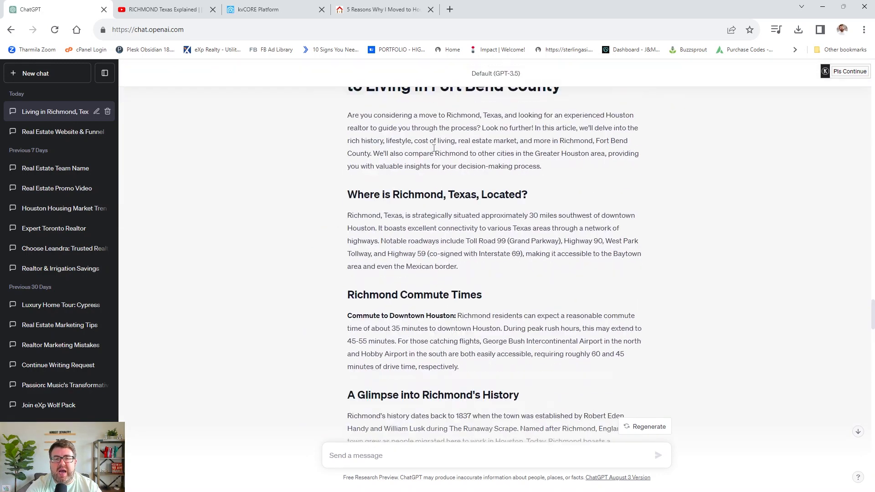
{"action": "scroll", "coordinate": [474, 239], "scroll_direction": "down", "scroll_amount": 10}
{"action": "scroll", "coordinate": [476, 231], "scroll_direction": "up", "scroll_amount": 12}
{"action": "scroll", "coordinate": [476, 224], "scroll_direction": "down", "scroll_amount": 2}
{"action": "scroll", "coordinate": [476, 224], "scroll_direction": "up", "scroll_amount": 8}
{"action": "scroll", "coordinate": [474, 224], "scroll_direction": "down", "scroll_amount": 5}
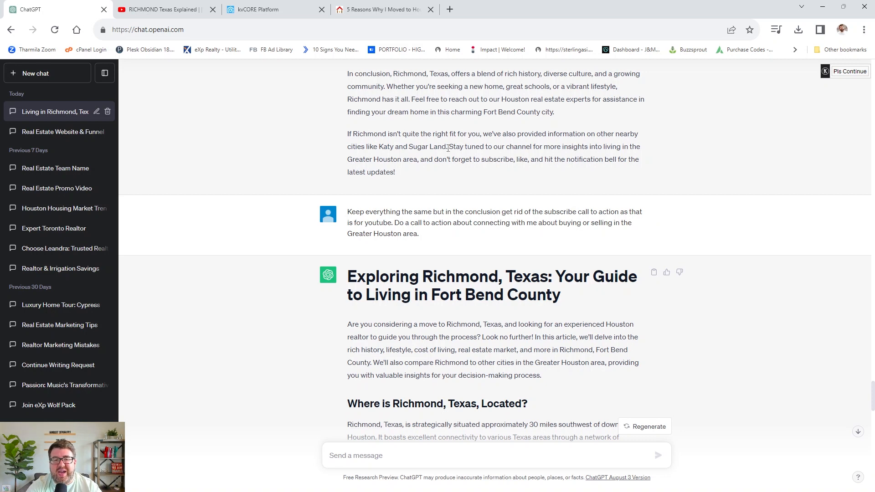
{"action": "left_click_drag", "start_coordinate": [449, 148], "coordinate": [469, 195]}
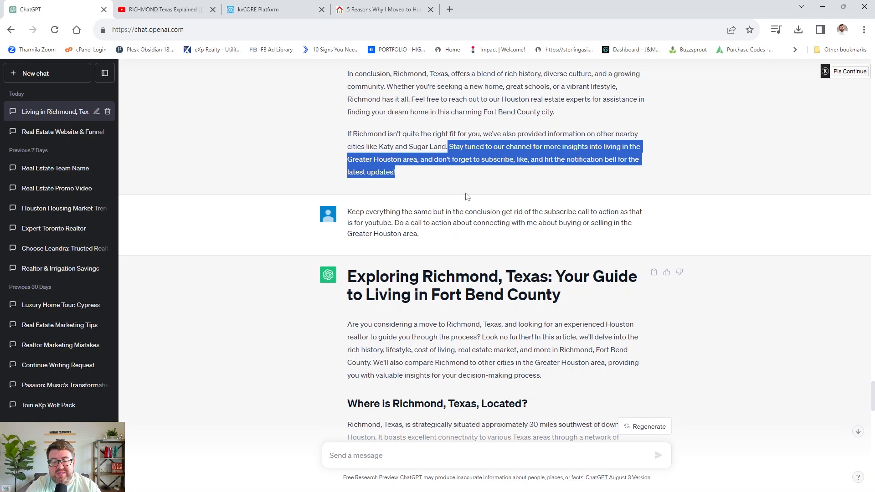
Examine the revised article's conclusion, highlighting the paragraph about connecting to buy or sell in the Greater Houston area.
{"action": "scroll", "coordinate": [468, 197], "scroll_direction": "down", "scroll_amount": 4}
{"action": "scroll", "coordinate": [467, 197], "scroll_direction": "down", "scroll_amount": 15}
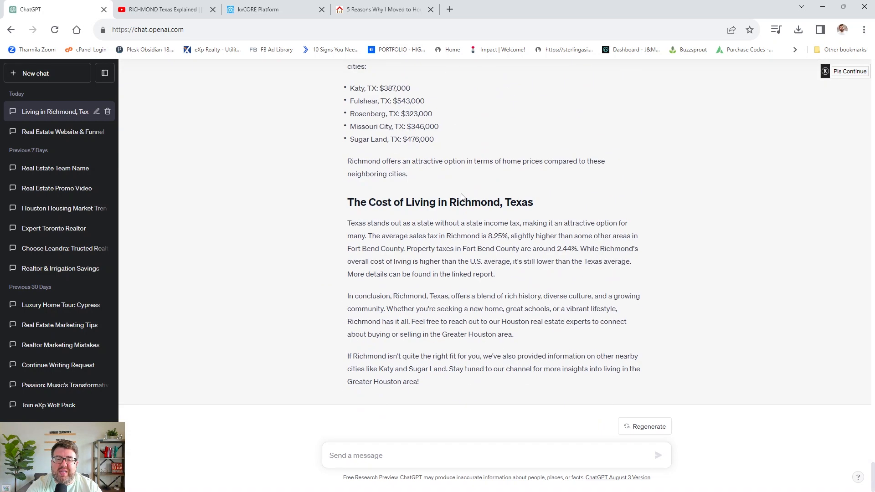
{"action": "left_click_drag", "start_coordinate": [516, 334], "coordinate": [351, 292]}
{"action": "left_click", "coordinate": [824, 255]}
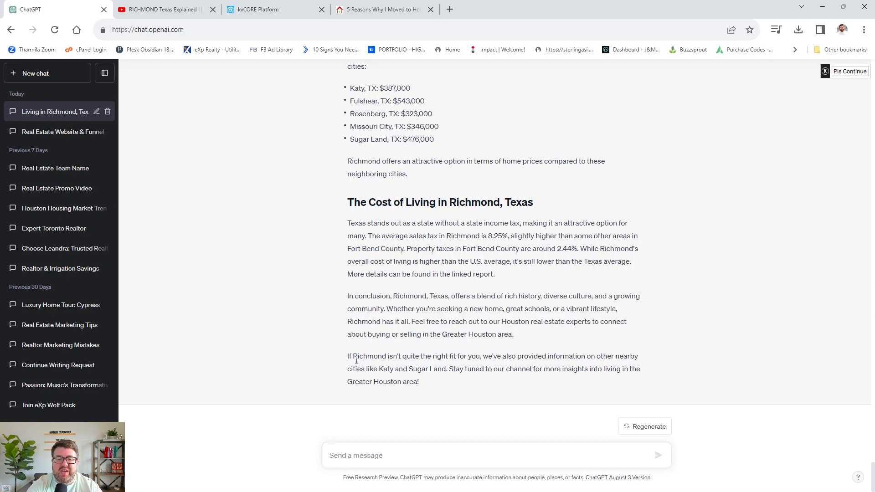
Review the revised article's sections from the neighboring cities comparison back to its title.
{"action": "scroll", "coordinate": [382, 267], "scroll_direction": "up", "scroll_amount": 8}
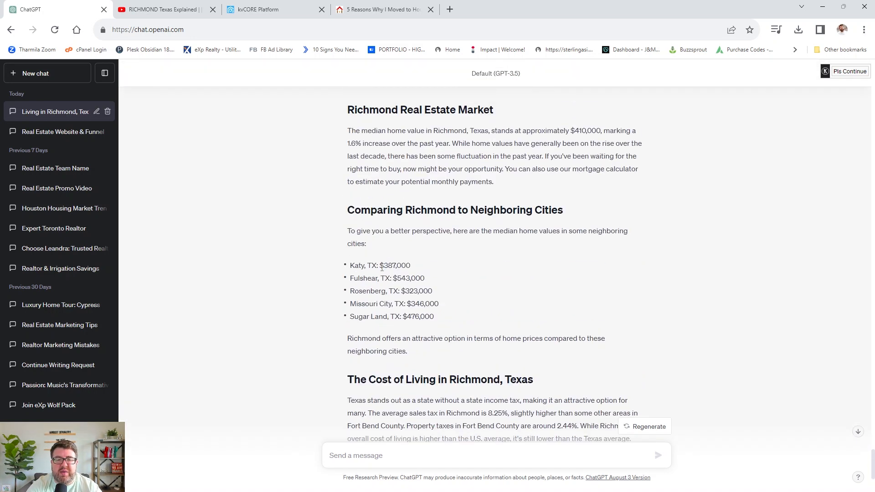
{"action": "scroll", "coordinate": [382, 268], "scroll_direction": "up", "scroll_amount": 4}
{"action": "scroll", "coordinate": [382, 268], "scroll_direction": "down", "scroll_amount": 11}
{"action": "scroll", "coordinate": [381, 270], "scroll_direction": "up", "scroll_amount": 6}
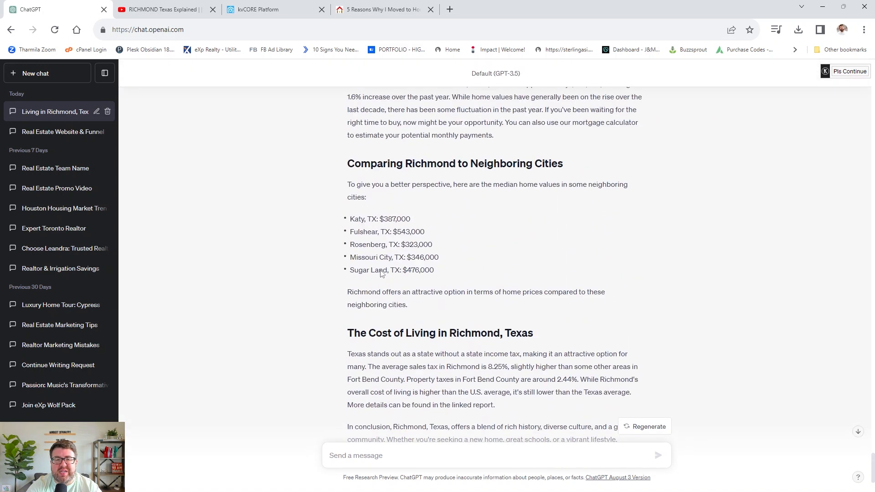
{"action": "scroll", "coordinate": [380, 271], "scroll_direction": "up", "scroll_amount": 18}
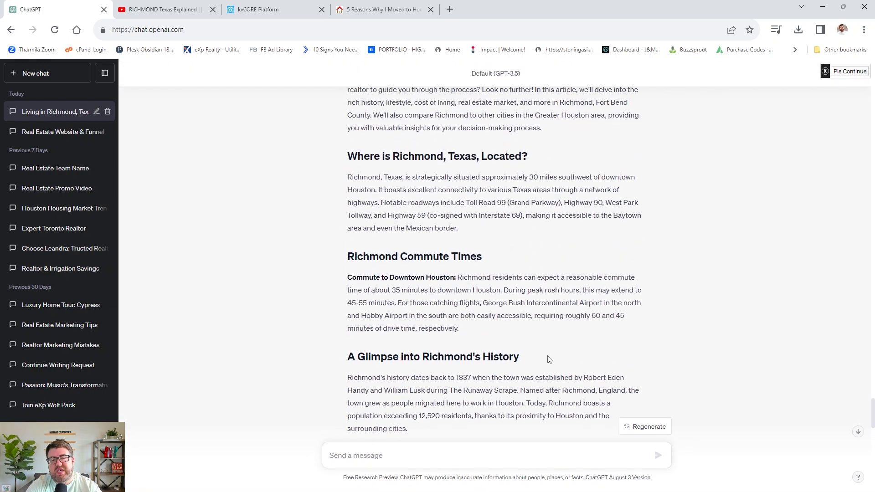
{"action": "scroll", "coordinate": [564, 346], "scroll_direction": "up", "scroll_amount": 6}
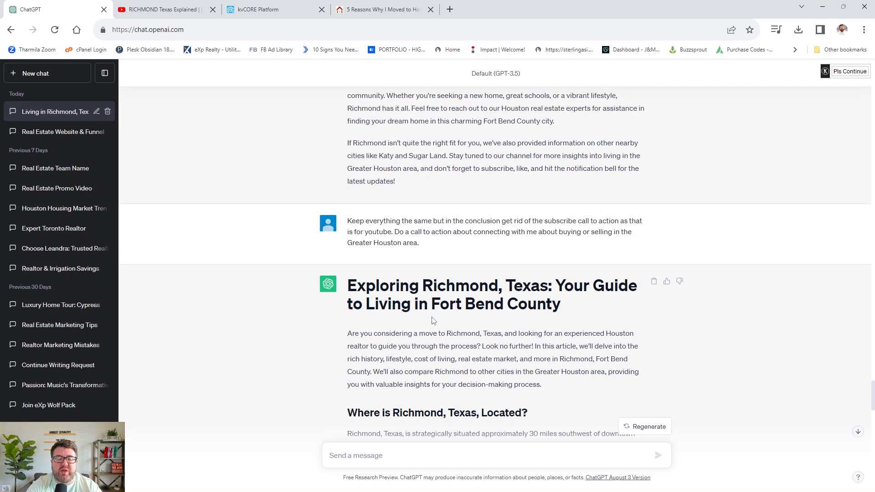
{"action": "scroll", "coordinate": [437, 325], "scroll_direction": "down", "scroll_amount": 2}
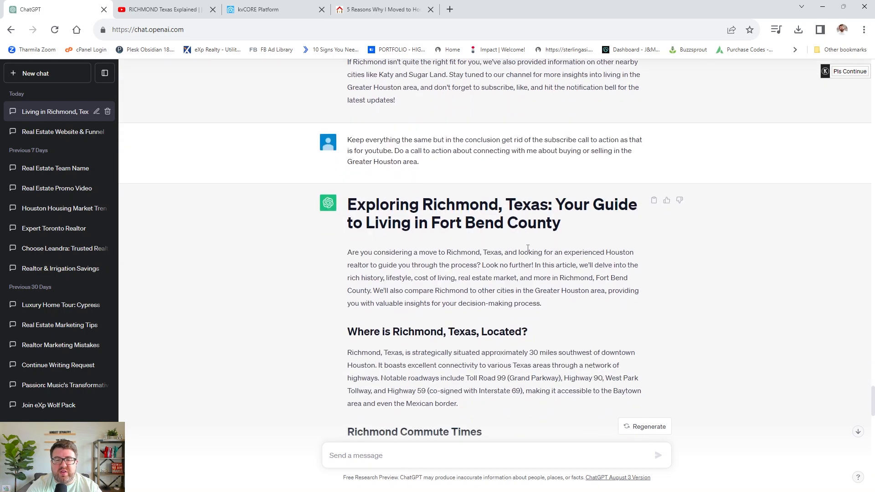
Switch to kvCORE, discard the blank blog post that is open, and start a new blog post.
{"action": "left_click", "coordinate": [264, 8]}
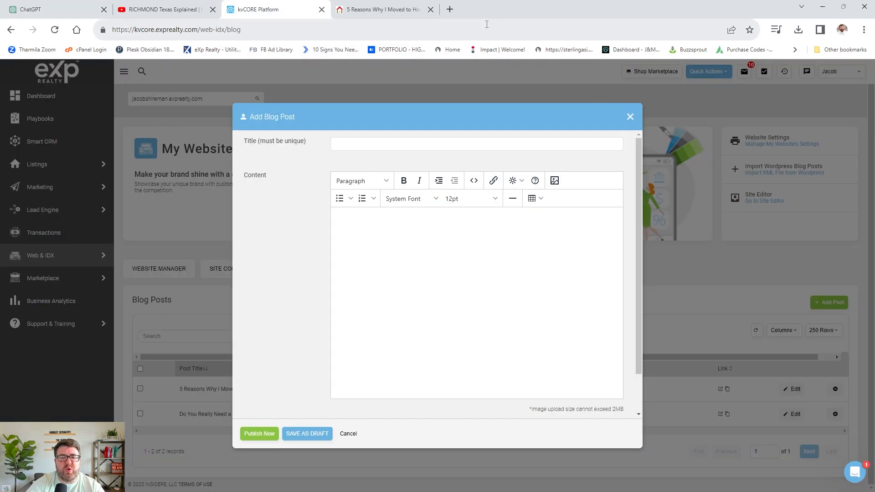
{"action": "left_click", "coordinate": [630, 117]}
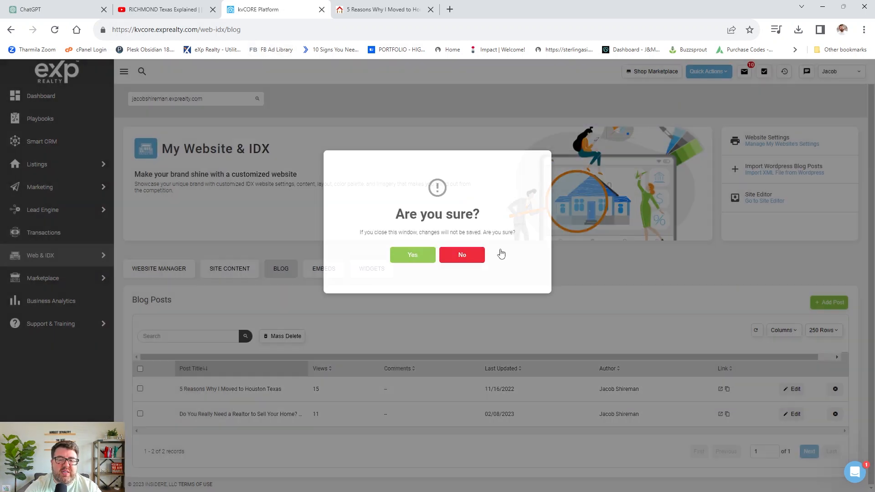
{"action": "left_click", "coordinate": [412, 255]}
{"action": "mouse_move", "coordinate": [28, 262]}
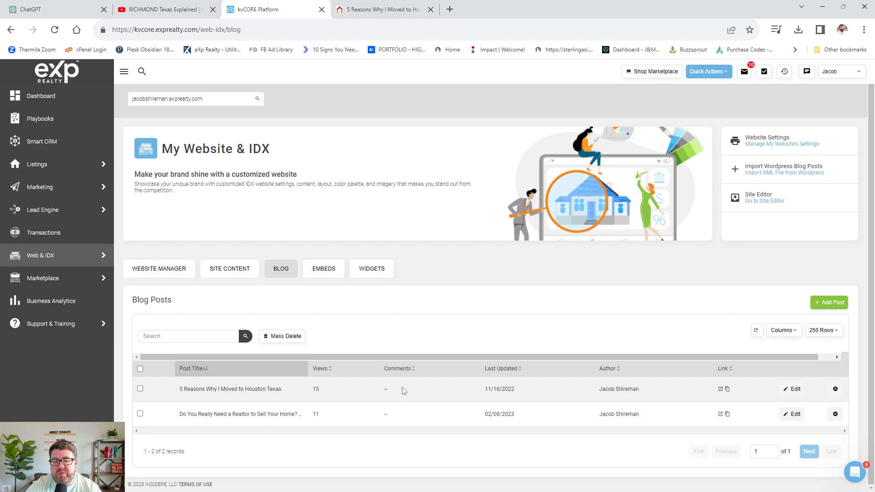
{"action": "left_click", "coordinate": [835, 303]}
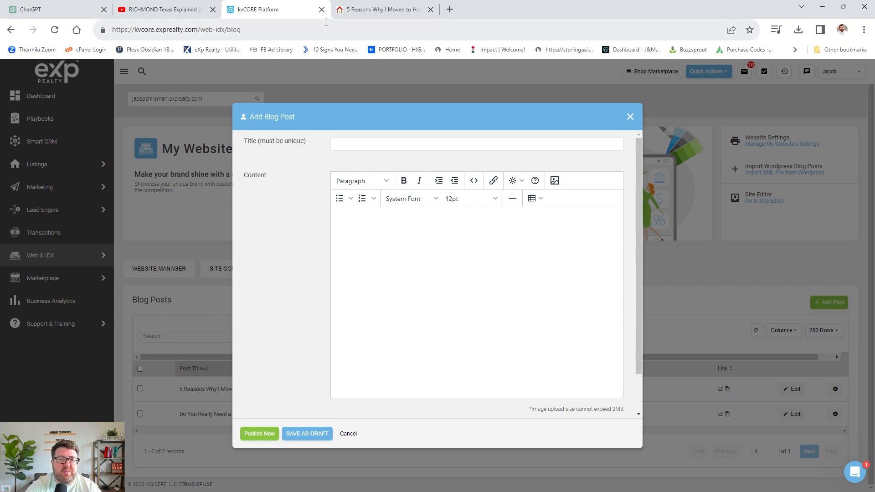
Copy the revised article's title from ChatGPT and paste it as the kvCORE blog post's title.
{"action": "left_click", "coordinate": [60, 9]}
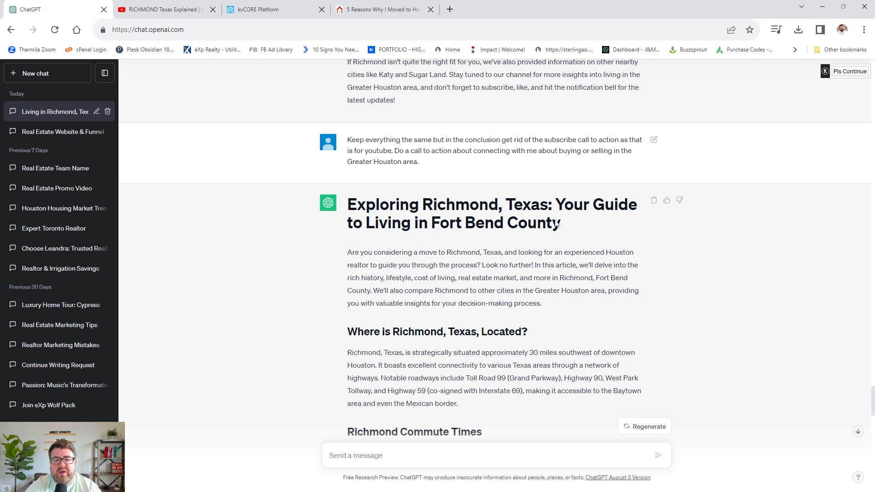
{"action": "left_click_drag", "start_coordinate": [560, 224], "coordinate": [346, 204]}
{"action": "key", "text": "ctrl+c"}
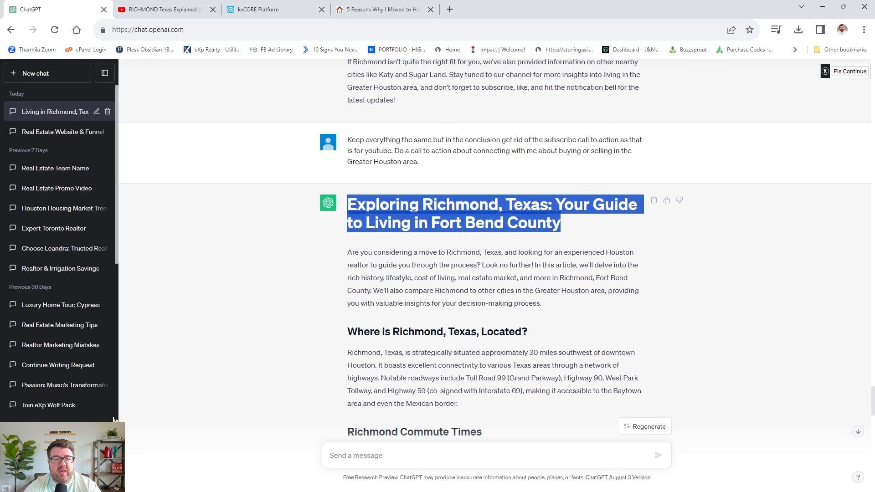
{"action": "left_click", "coordinate": [183, 12]}
{"action": "left_click", "coordinate": [316, 11]}
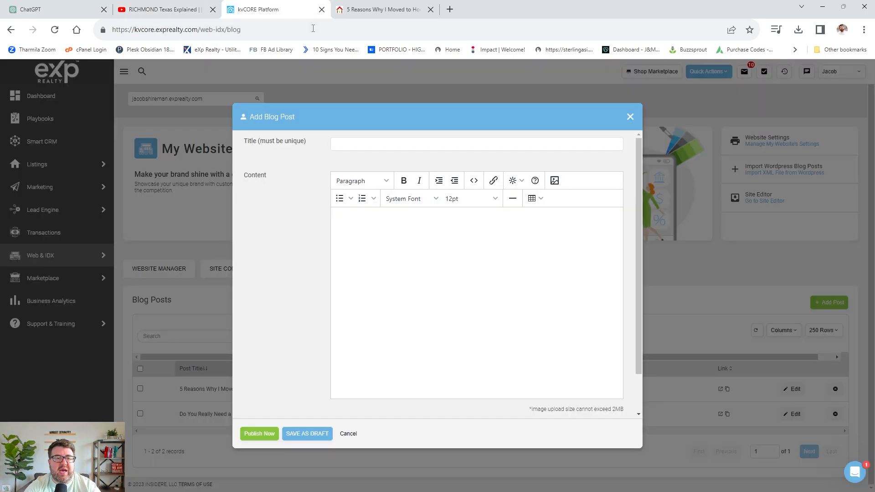
{"action": "left_click", "coordinate": [356, 145]}
{"action": "key", "text": "ctrl+v"}
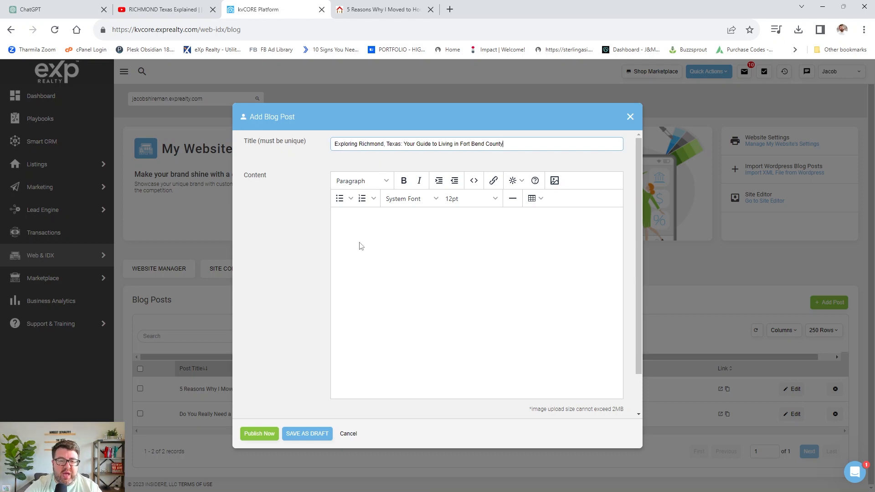
Copy the article's introductory paragraph from ChatGPT and paste it into the kvCORE blog post's content.
{"action": "left_click", "coordinate": [44, 8]}
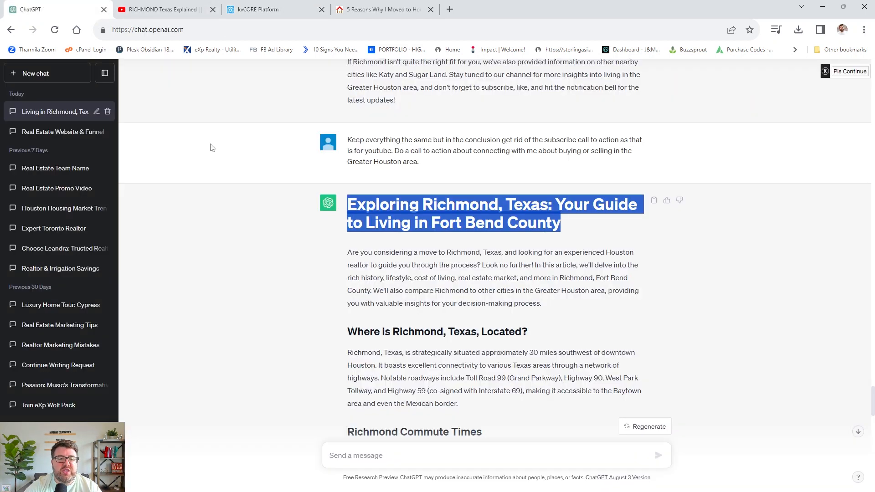
{"action": "left_click_drag", "start_coordinate": [543, 304], "coordinate": [347, 256]}
{"action": "key", "text": "ctrl+c"}
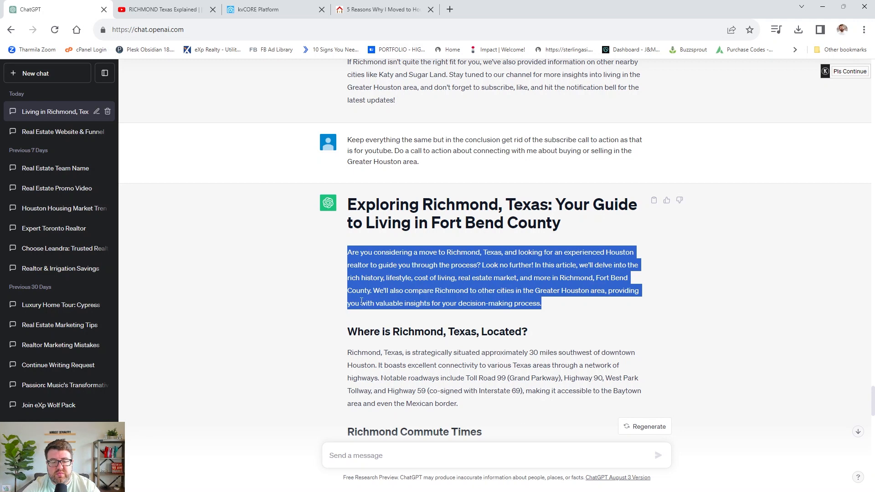
{"action": "left_click", "coordinate": [145, 4]}
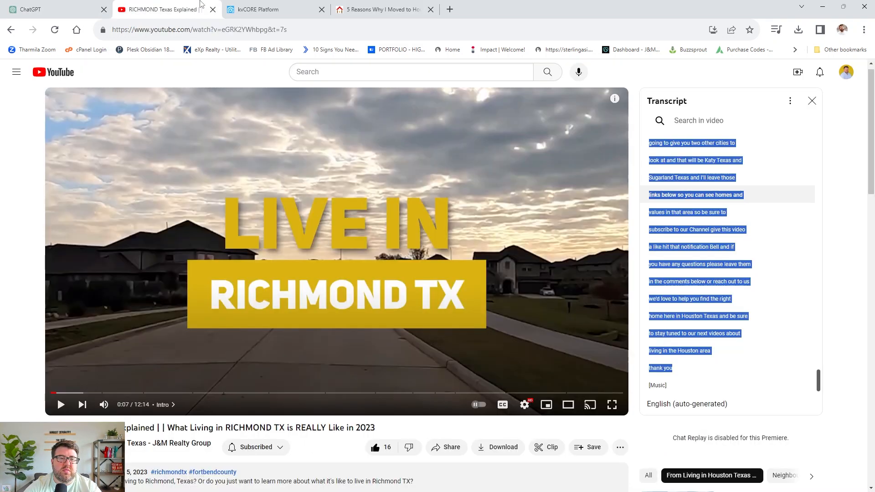
{"action": "left_click", "coordinate": [249, 8]}
{"action": "left_click", "coordinate": [422, 251]}
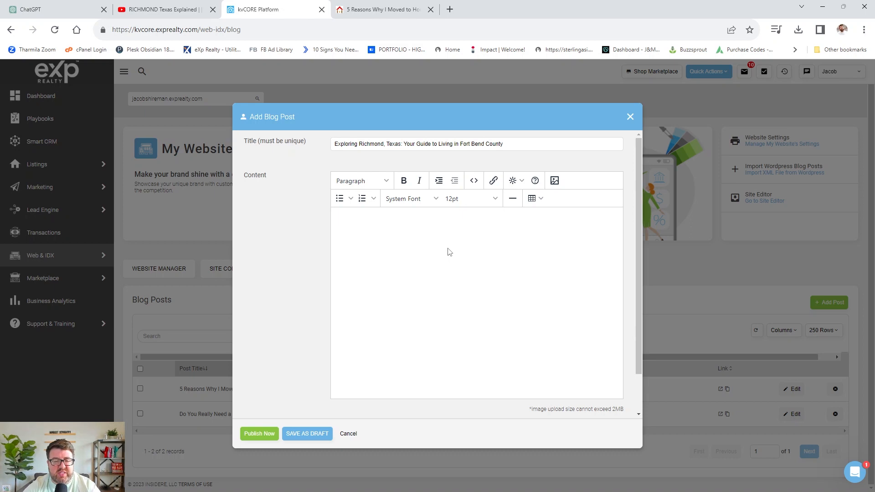
{"action": "key", "text": "ctrl+v"}
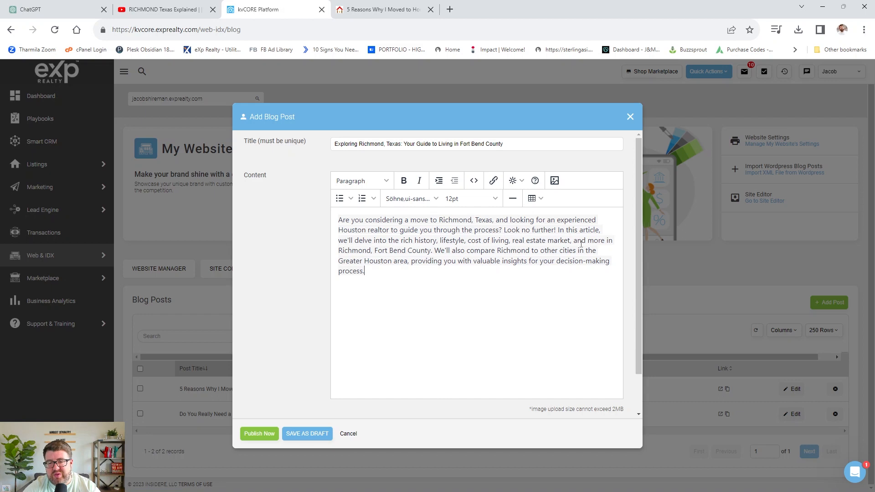
Clear the post content and paste the introductory paragraph again as plain text.
{"action": "key", "text": "ctrl+a"}
{"action": "key", "text": "BackSpace"}
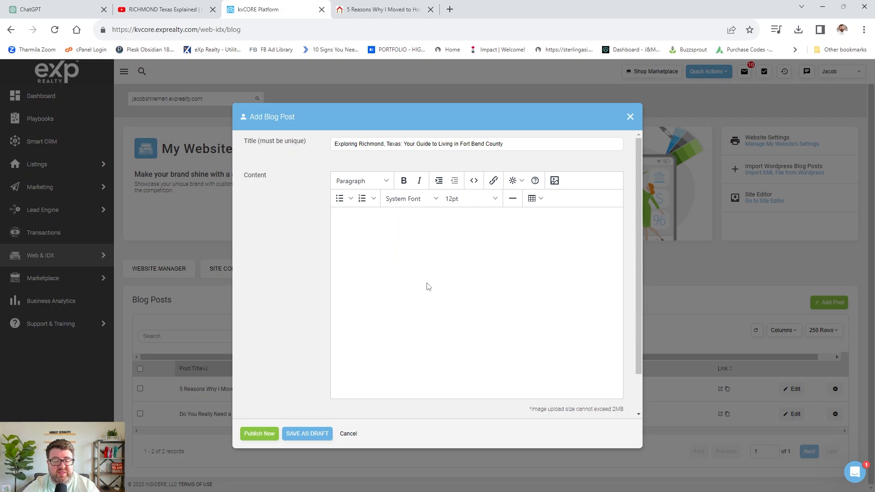
{"action": "key", "text": "ctrl+shift+v"}
{"action": "right_click", "coordinate": [403, 226]}
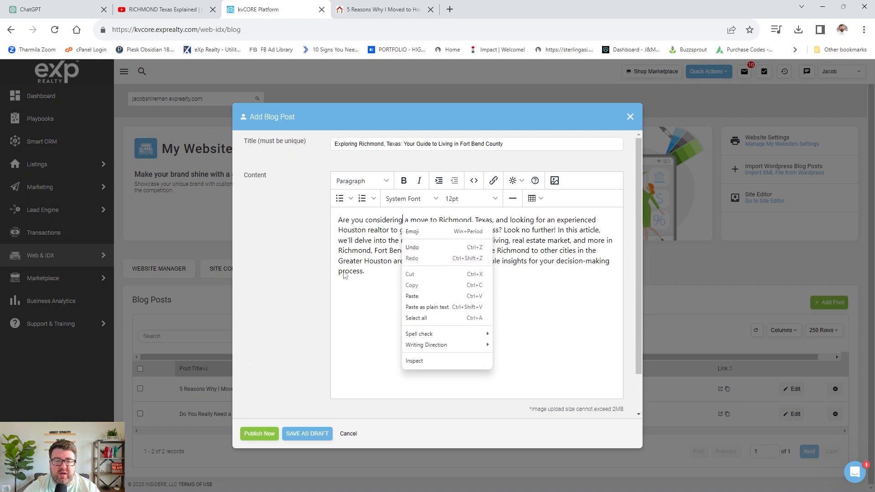
{"action": "left_click", "coordinate": [352, 248]}
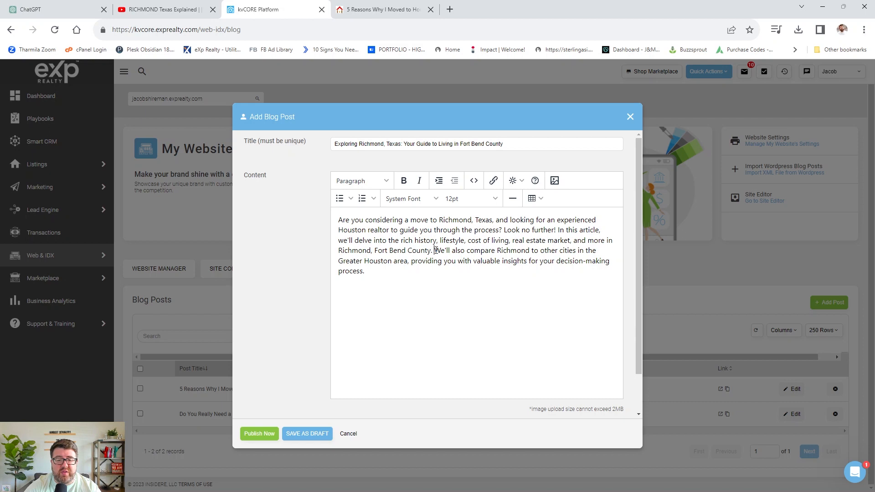
Split the introduction into paragraphs starting at "Look no further!" and "We'll also compare", and place the cursor at its beginning.
{"action": "key", "text": "Return"}
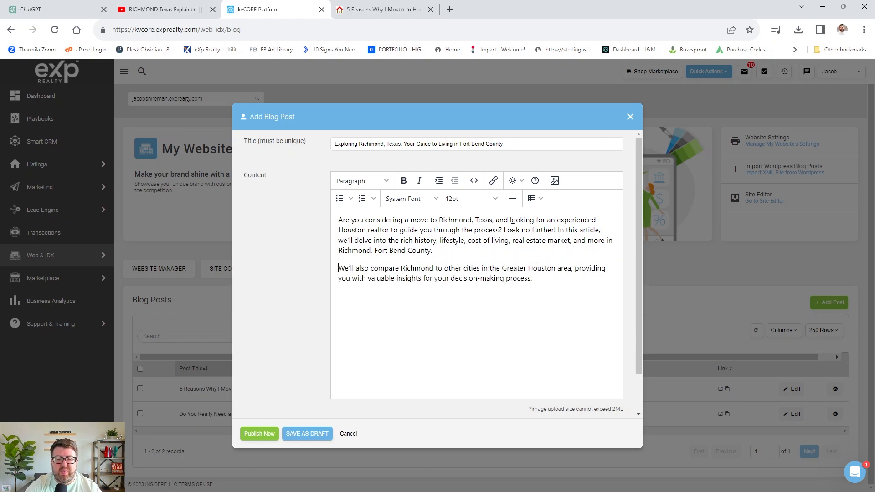
{"action": "key", "text": "Return"}
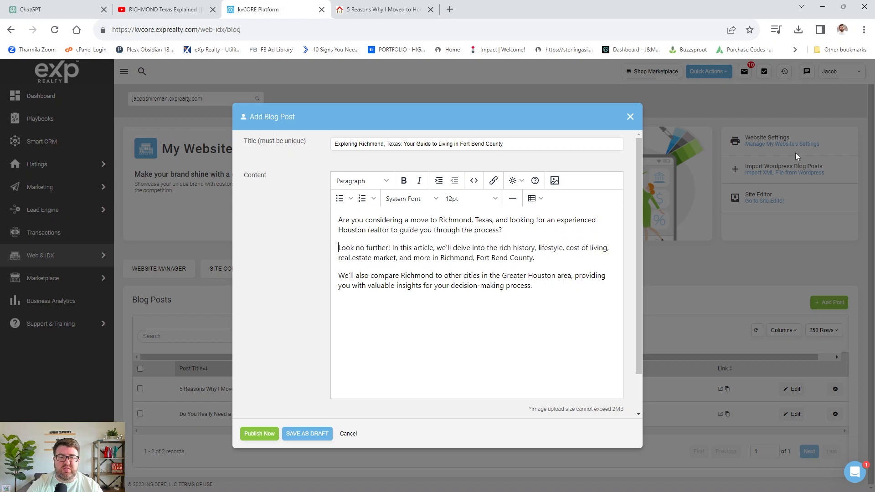
{"action": "key", "text": "ctrl+Home"}
{"action": "key", "text": "Return"}
{"action": "key", "text": "BackSpace"}
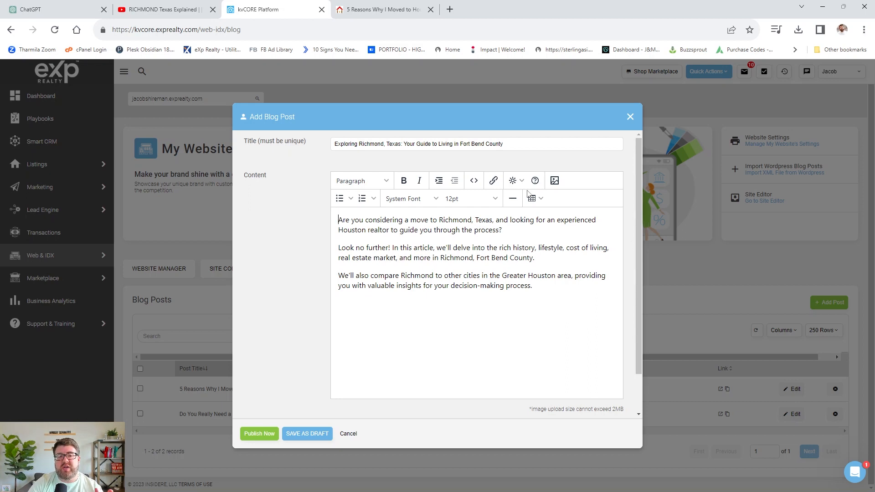
Check the published Houston post's layout, add a blank line above the introduction, and upload the neighborhood photo for that spot.
{"action": "left_click", "coordinate": [382, 9]}
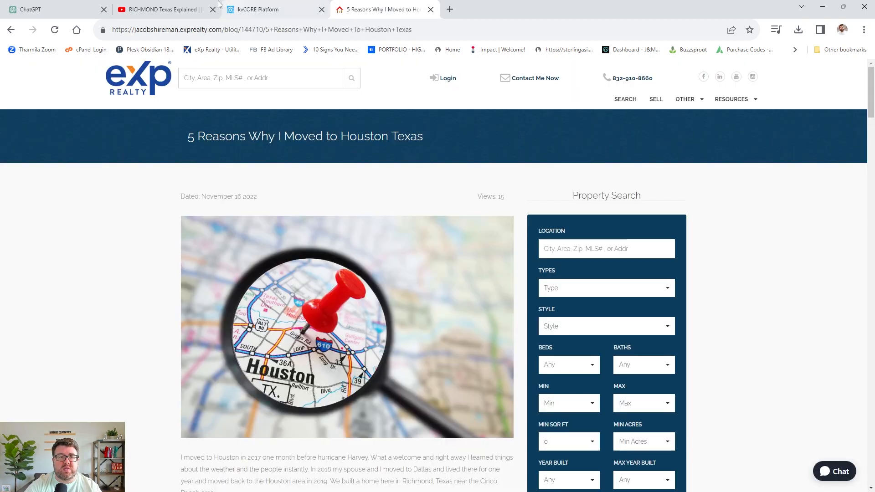
{"action": "left_click", "coordinate": [258, 10]}
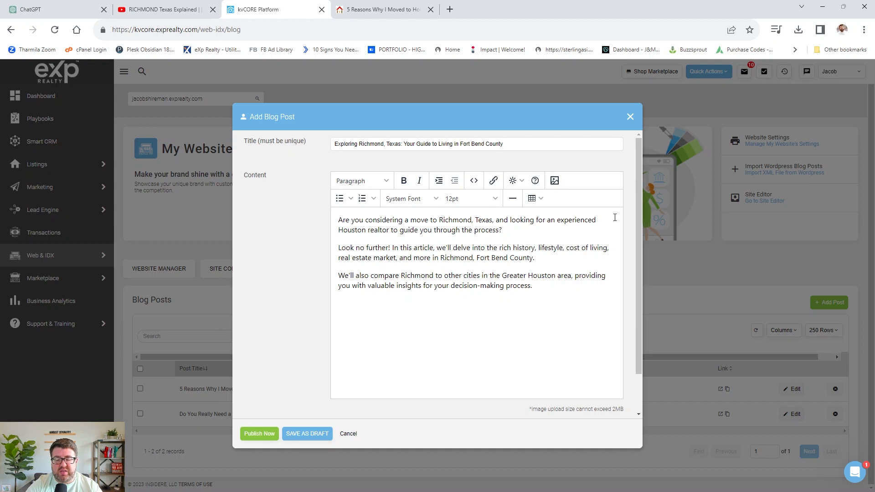
{"action": "key", "text": "Return"}
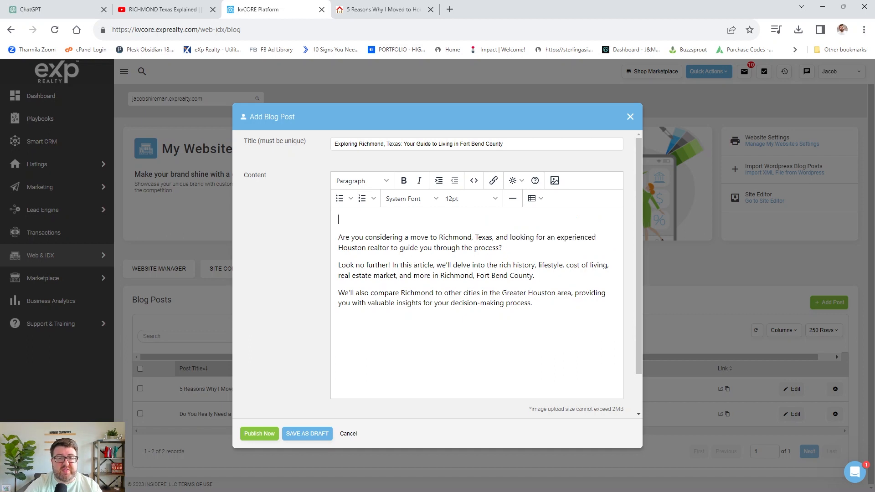
{"action": "left_click", "coordinate": [555, 181]}
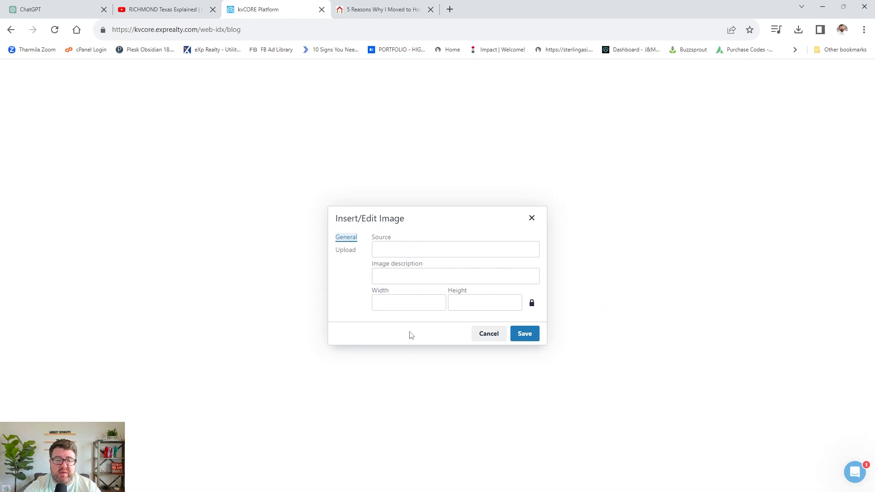
{"action": "left_click", "coordinate": [345, 250]}
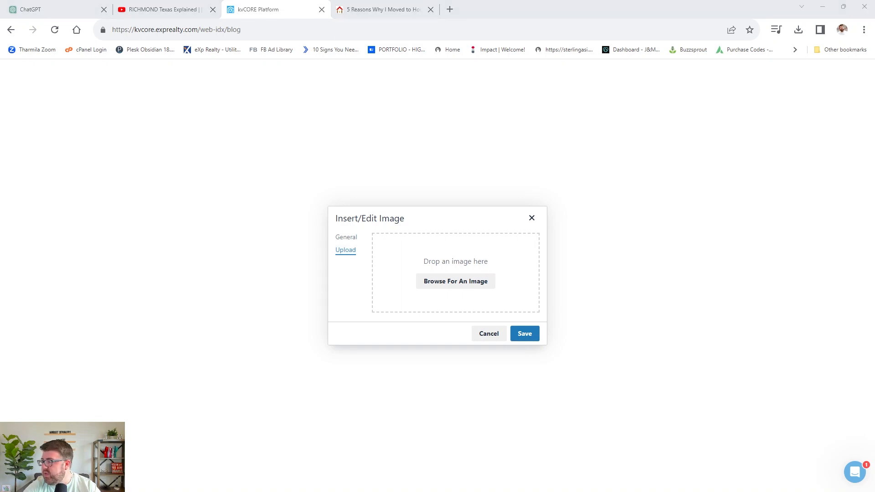
{"action": "left_click_drag", "start_coordinate": [798, 391], "coordinate": [425, 256]}
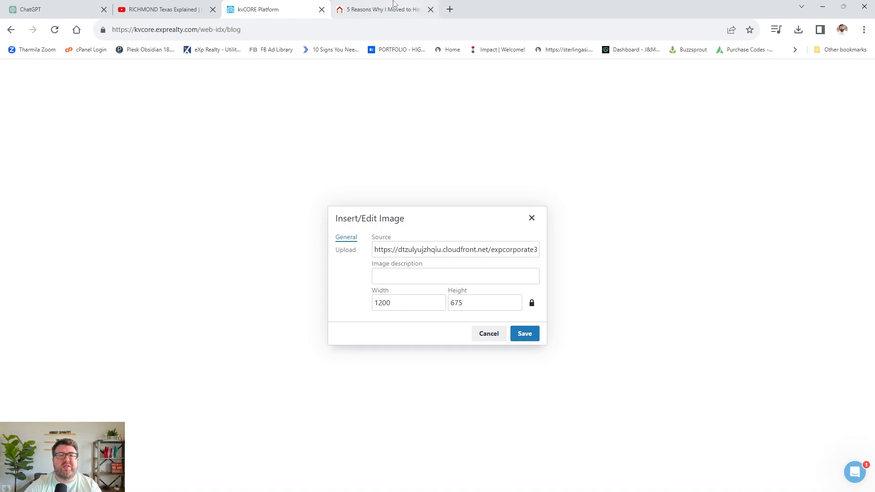
Describe the uploaded image as "A photo of a neighborhood in Richmond, Texas." and insert it above the introduction.
{"action": "left_click", "coordinate": [411, 9]}
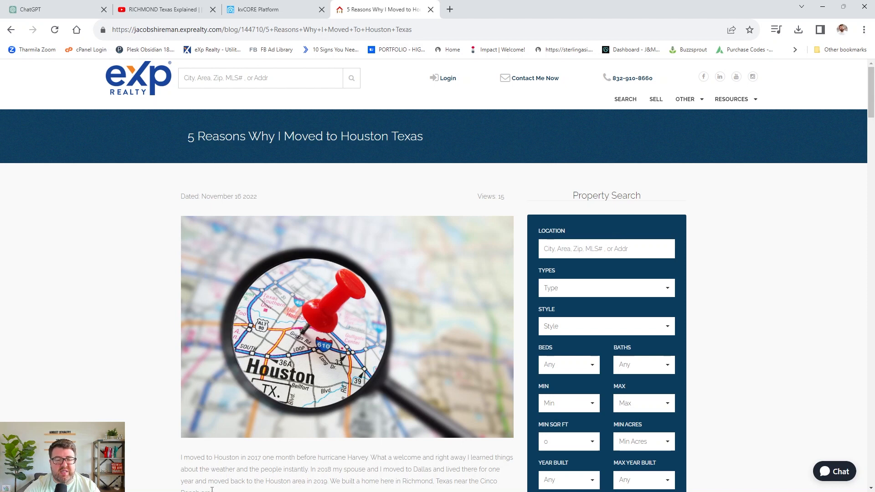
{"action": "scroll", "coordinate": [291, 207], "scroll_direction": "down", "scroll_amount": 1}
{"action": "scroll", "coordinate": [292, 206], "scroll_direction": "up", "scroll_amount": 1}
{"action": "left_click", "coordinate": [272, 7]}
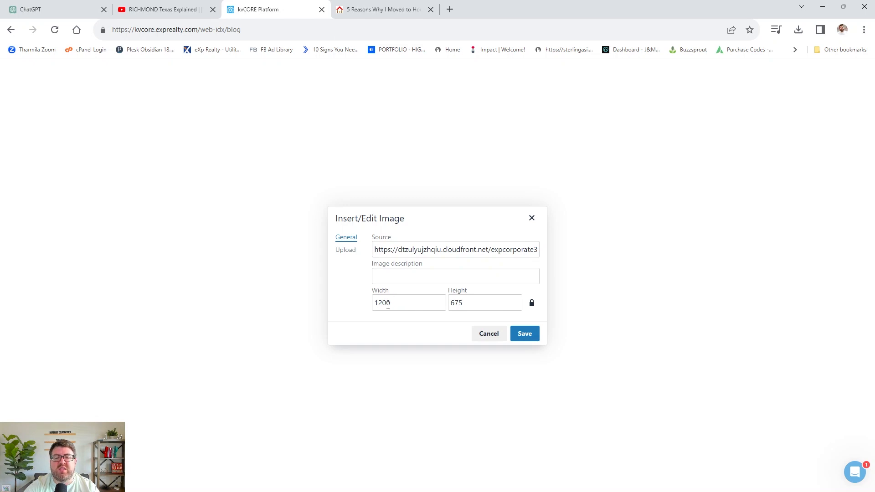
{"action": "left_click", "coordinate": [410, 278]}
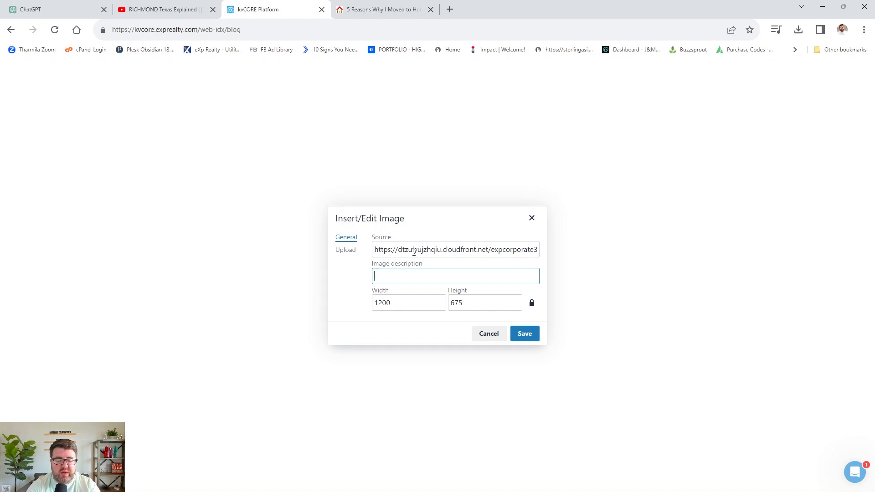
{"action": "type", "text": "A photo of "}
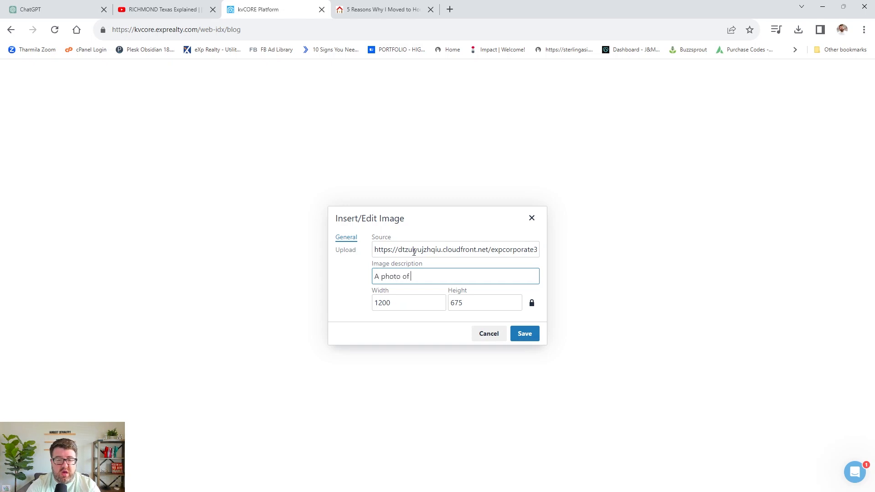
{"action": "type", "text": "a ne"}
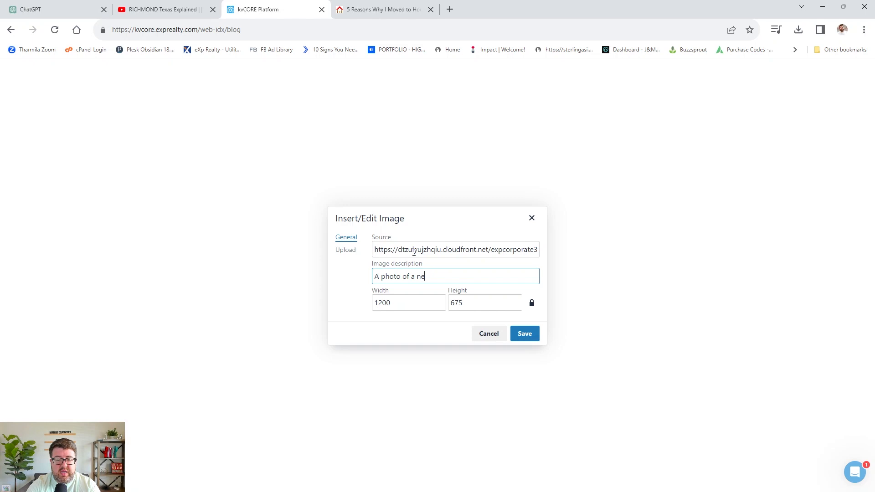
{"action": "type", "text": "ighborhood in "}
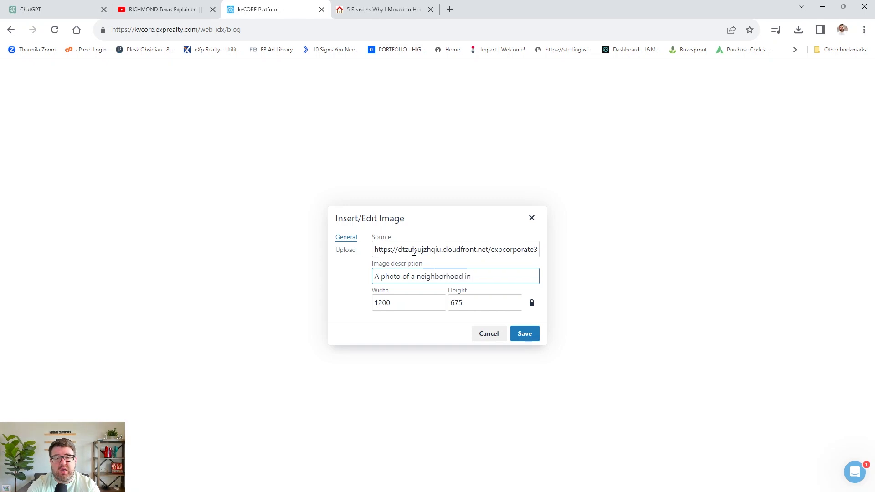
{"action": "type", "text": "Richmond, Texas/."}
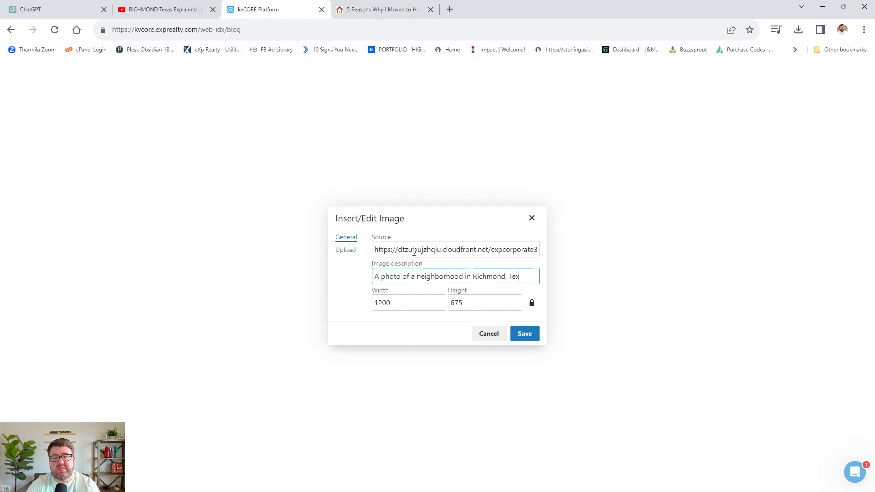
{"action": "key", "text": "BackSpace"}
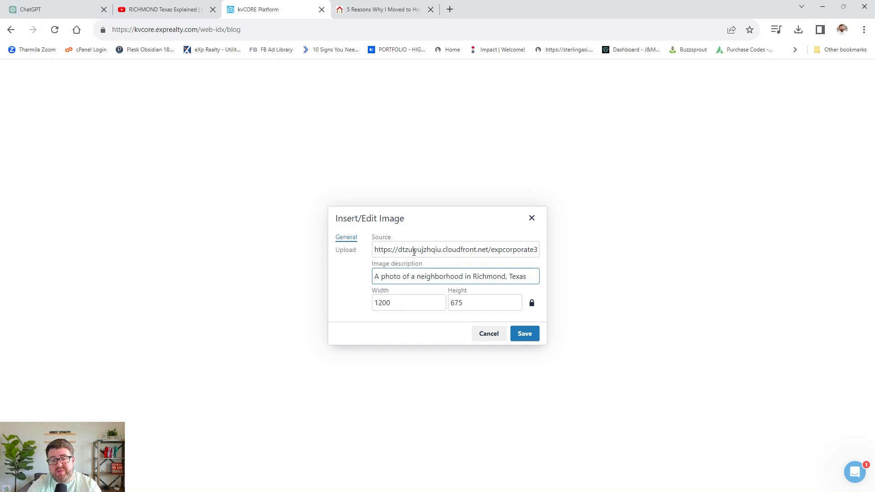
{"action": "type", "text": "."}
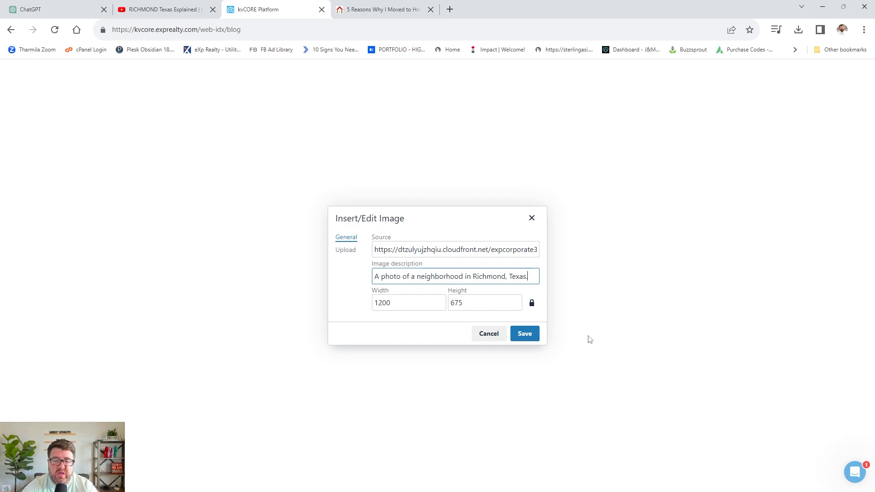
{"action": "left_click", "coordinate": [525, 334]}
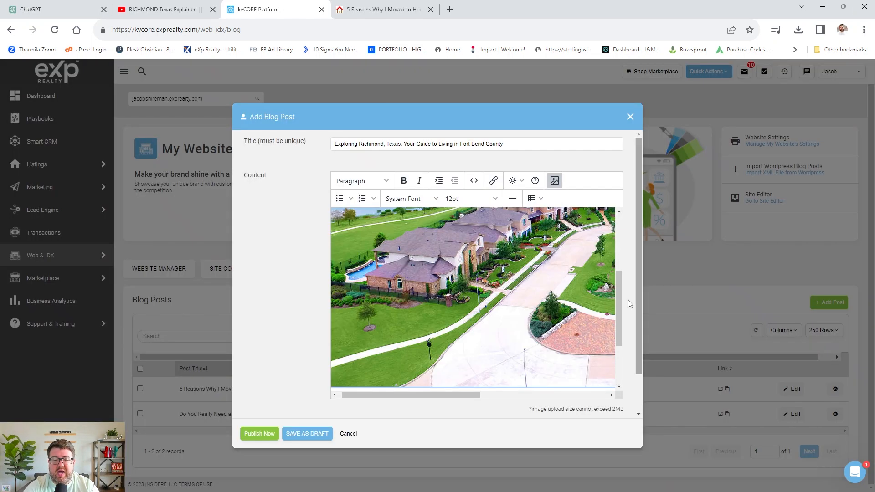
Add an empty paragraph after the introduction's last sentence about comparing Richmond to other cities.
{"action": "left_click_drag", "start_coordinate": [620, 277], "coordinate": [623, 326]}
{"action": "scroll", "coordinate": [503, 323], "scroll_direction": "down", "scroll_amount": 1}
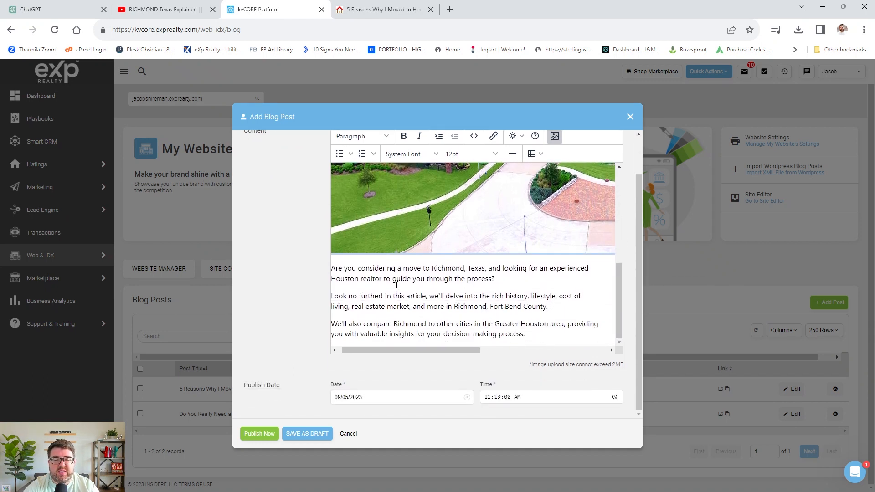
{"action": "left_click", "coordinate": [535, 336]}
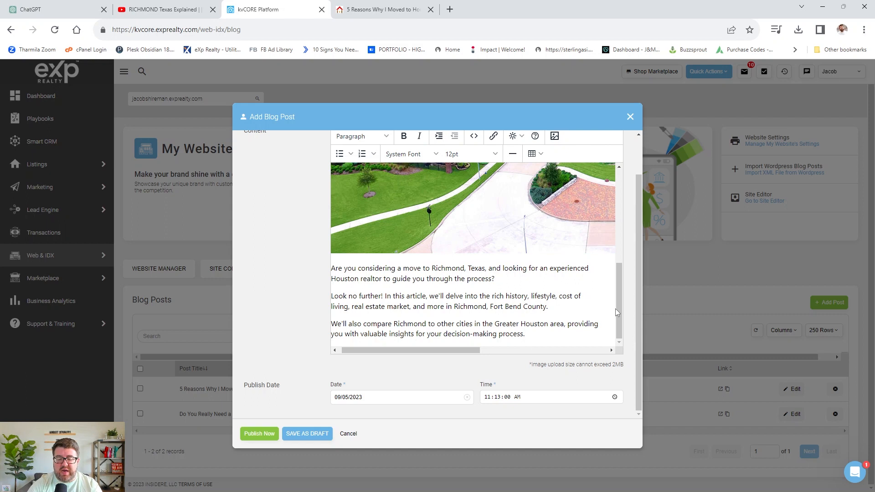
{"action": "key", "text": "Return"}
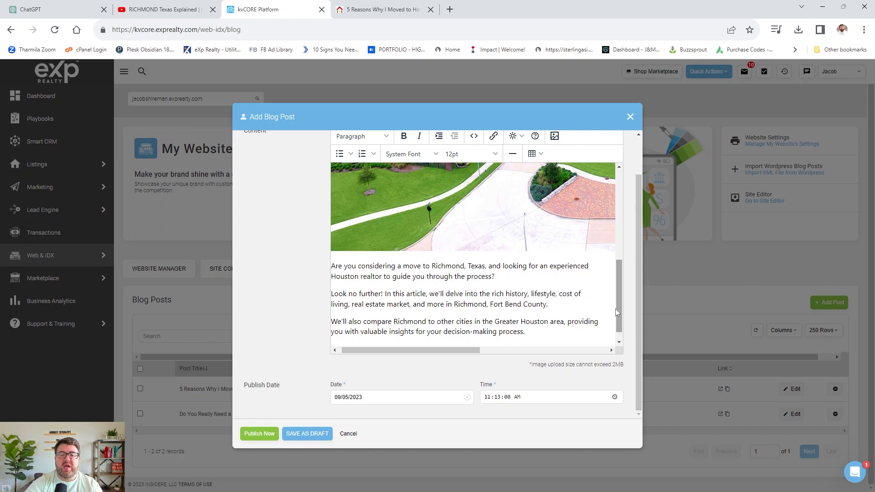
{"action": "scroll", "coordinate": [420, 277], "scroll_direction": "down", "scroll_amount": 1}
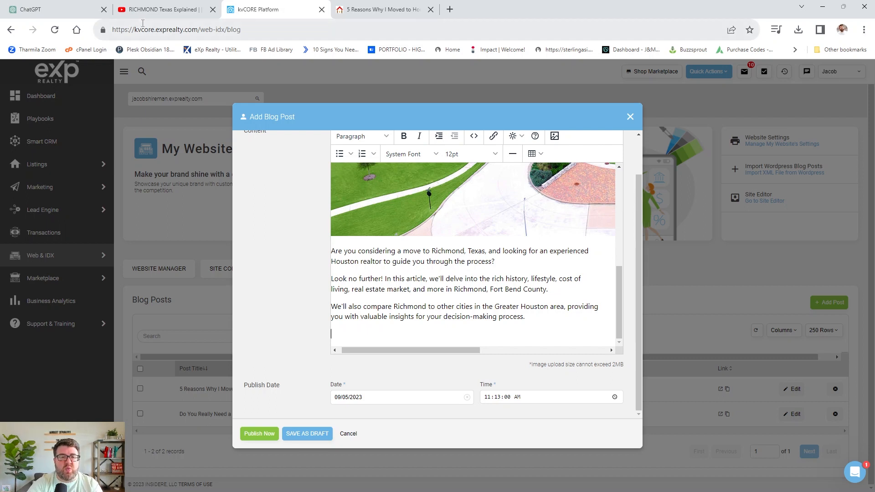
Copy the iframe embed code of the "RICHMOND Texas Explained" video from its YouTube page and close the embed window.
{"action": "left_click", "coordinate": [170, 10]}
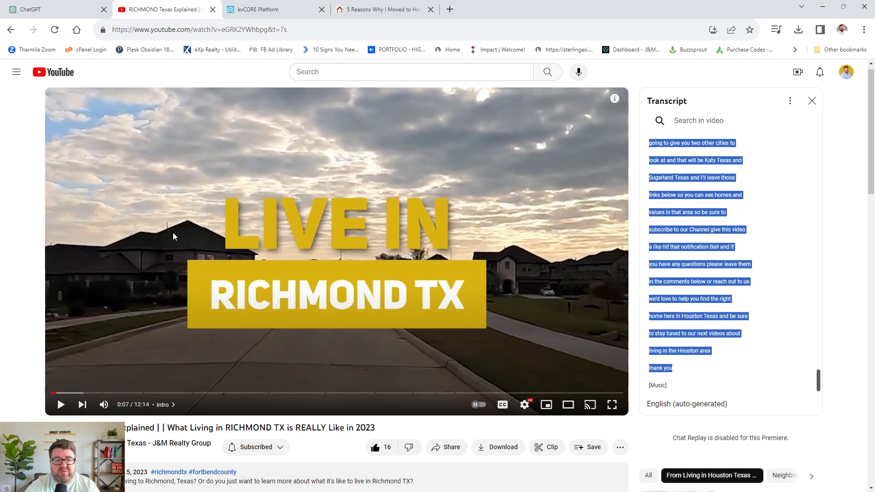
{"action": "scroll", "coordinate": [188, 234], "scroll_direction": "down", "scroll_amount": 4}
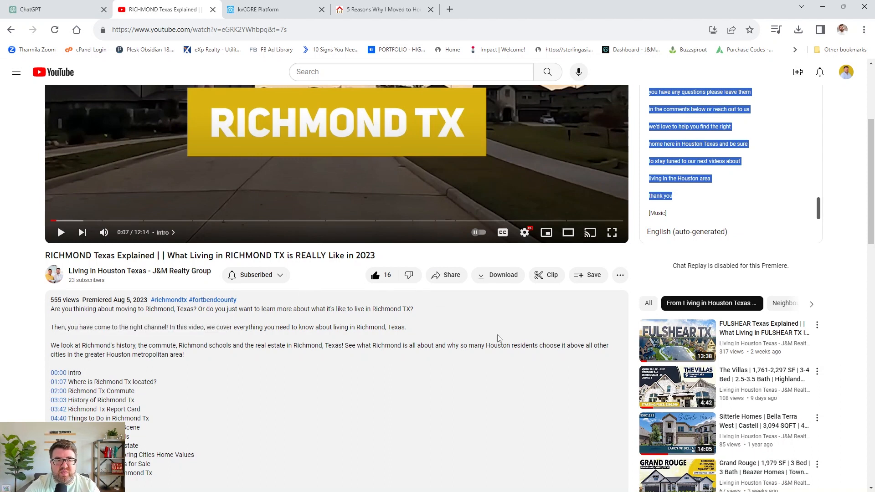
{"action": "left_click", "coordinate": [443, 279]}
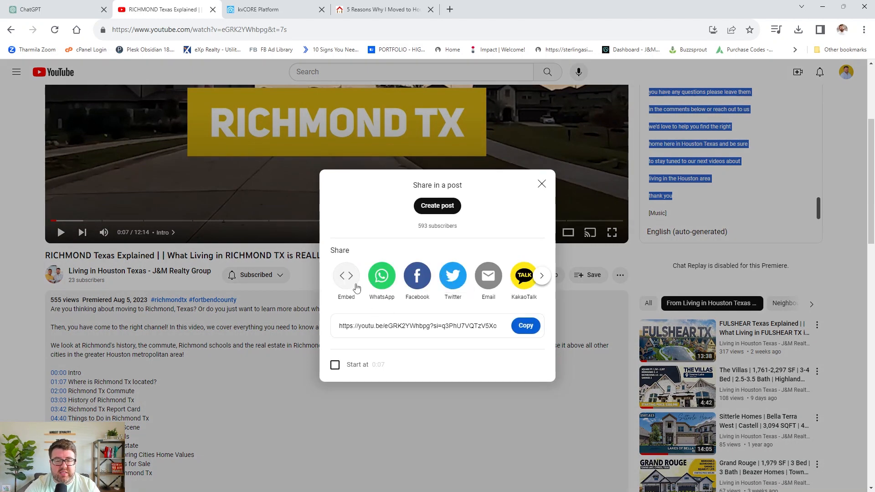
{"action": "left_click", "coordinate": [348, 277]}
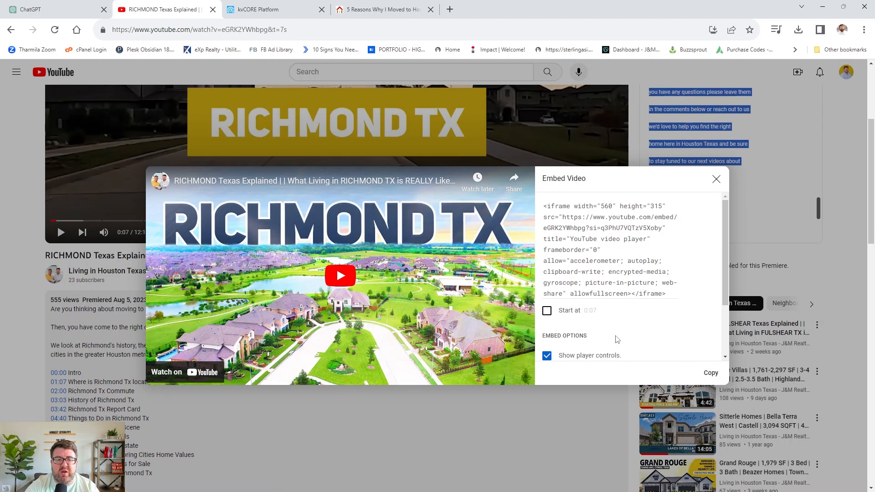
{"action": "left_click_drag", "start_coordinate": [675, 293], "coordinate": [544, 201]}
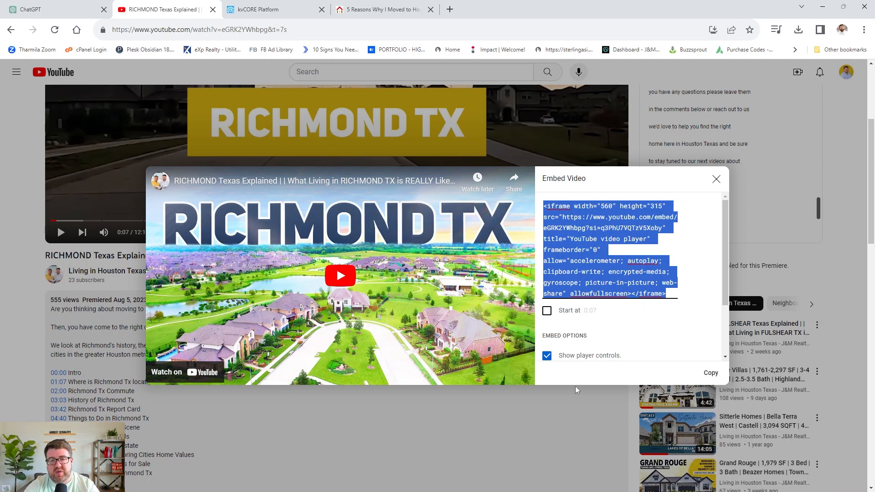
{"action": "scroll", "coordinate": [561, 232], "scroll_direction": "down", "scroll_amount": 3}
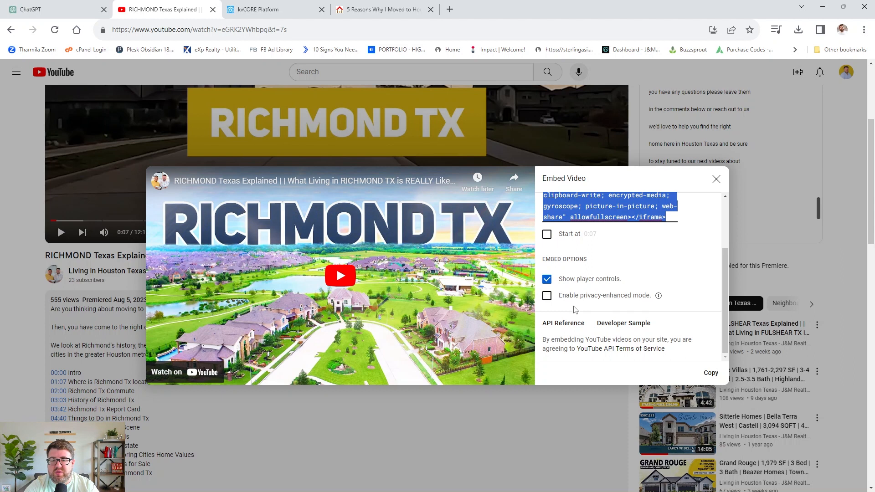
{"action": "scroll", "coordinate": [664, 327], "scroll_direction": "up", "scroll_amount": 2}
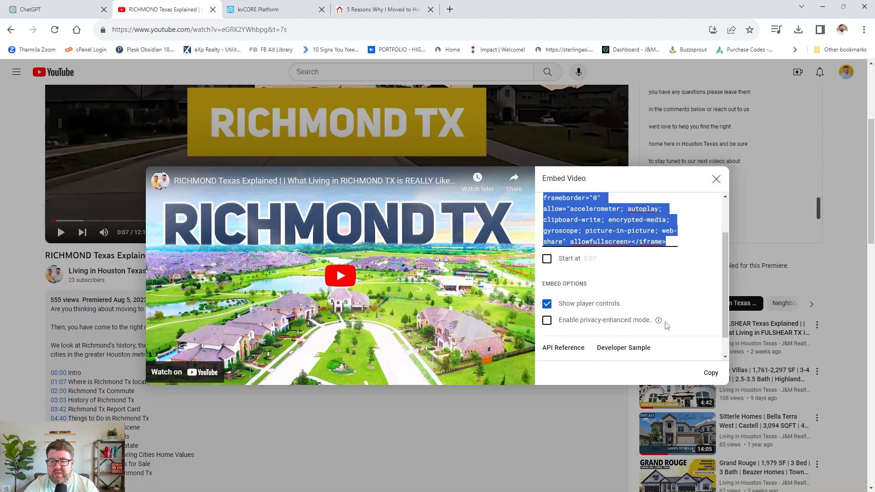
{"action": "left_click", "coordinate": [710, 373]}
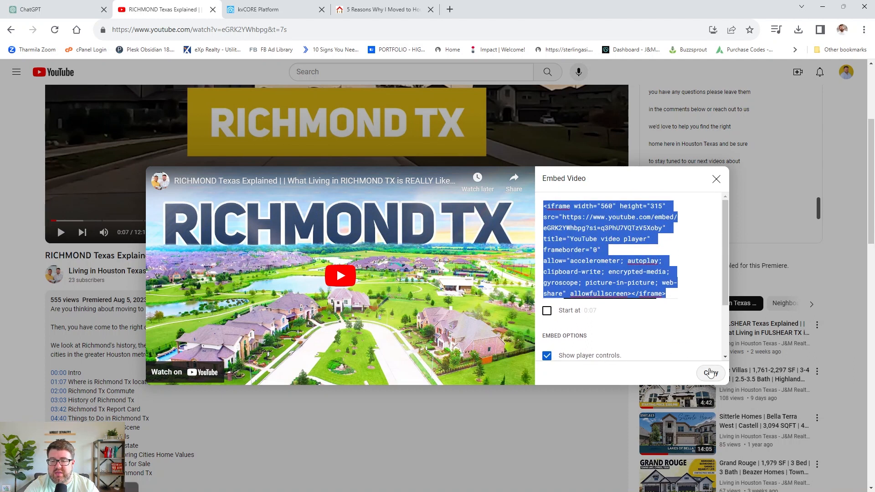
{"action": "left_click", "coordinate": [716, 180]}
Try pasting the video's embed code as plain text below the introduction in the kvCORE post, and delete it along with the empty paragraph.
{"action": "left_click", "coordinate": [59, 9]}
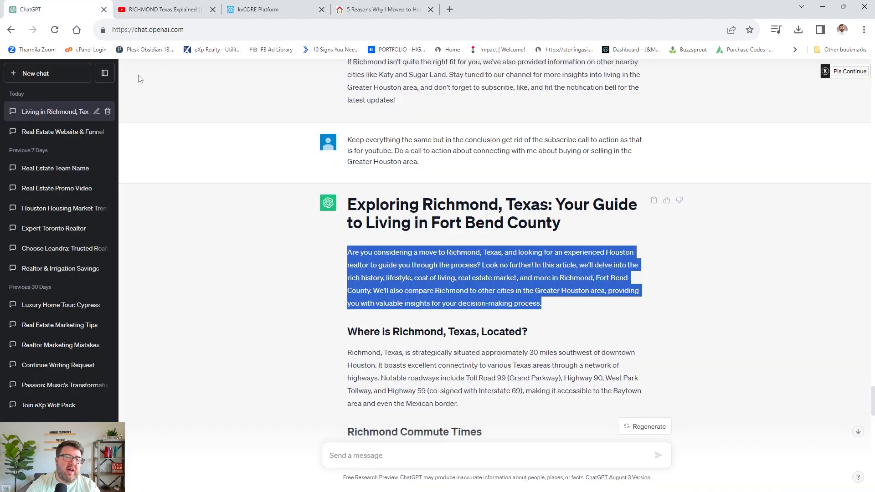
{"action": "left_click", "coordinate": [287, 6]}
{"action": "scroll", "coordinate": [552, 241], "scroll_direction": "up", "scroll_amount": 1}
{"action": "scroll", "coordinate": [552, 241], "scroll_direction": "up", "scroll_amount": 2}
{"action": "scroll", "coordinate": [506, 291], "scroll_direction": "down", "scroll_amount": 2}
{"action": "key", "text": "ctrl+v"}
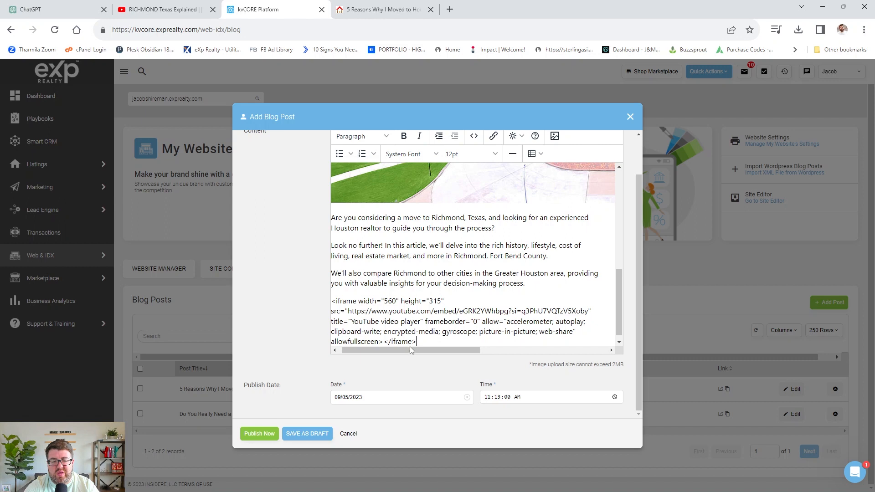
{"action": "left_click_drag", "start_coordinate": [419, 342], "coordinate": [335, 295]}
{"action": "key", "text": "BackSpace"}
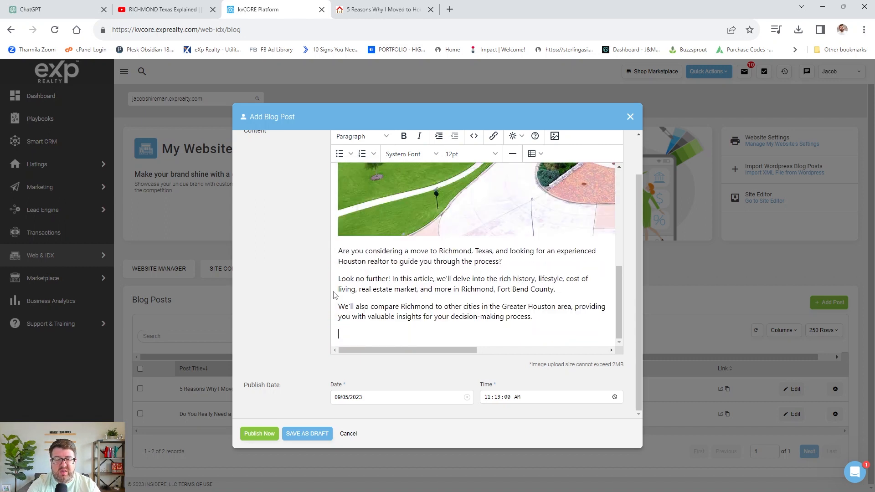
{"action": "key", "text": "BackSpace"}
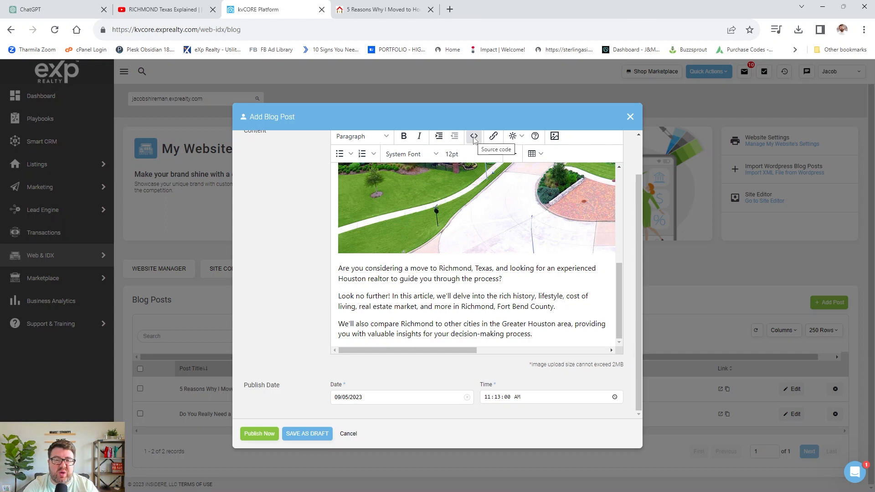
Paste the YouTube iframe code after the last paragraph in the post's source code and save it.
{"action": "scroll", "coordinate": [410, 154], "scroll_direction": "up", "scroll_amount": 1}
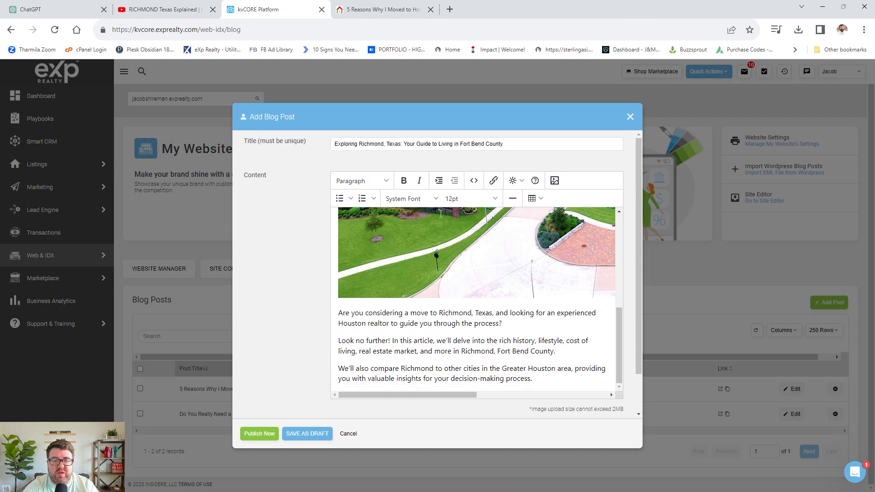
{"action": "left_click", "coordinate": [474, 181]}
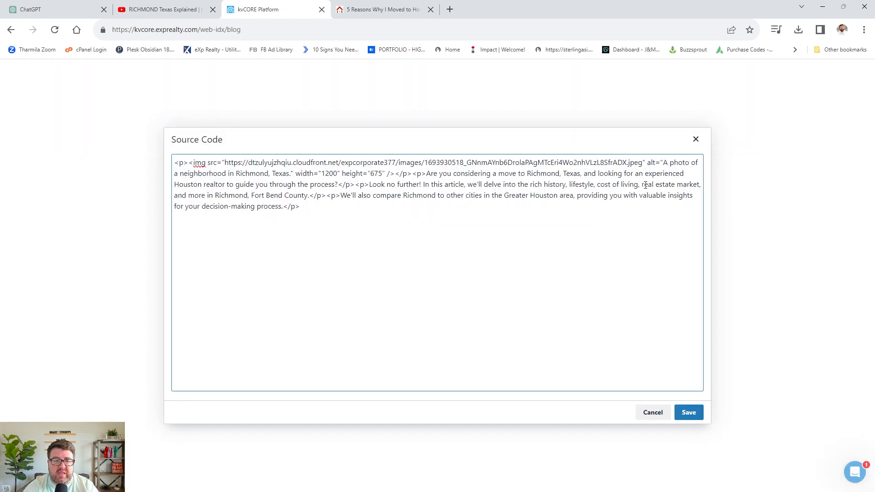
{"action": "left_click", "coordinate": [319, 206]}
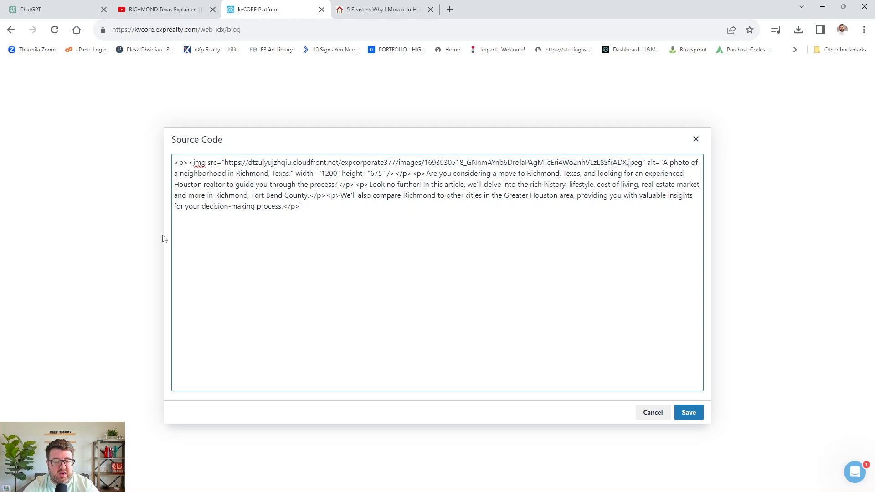
{"action": "key", "text": "ctrl+v"}
{"action": "right_click", "coordinate": [306, 238]}
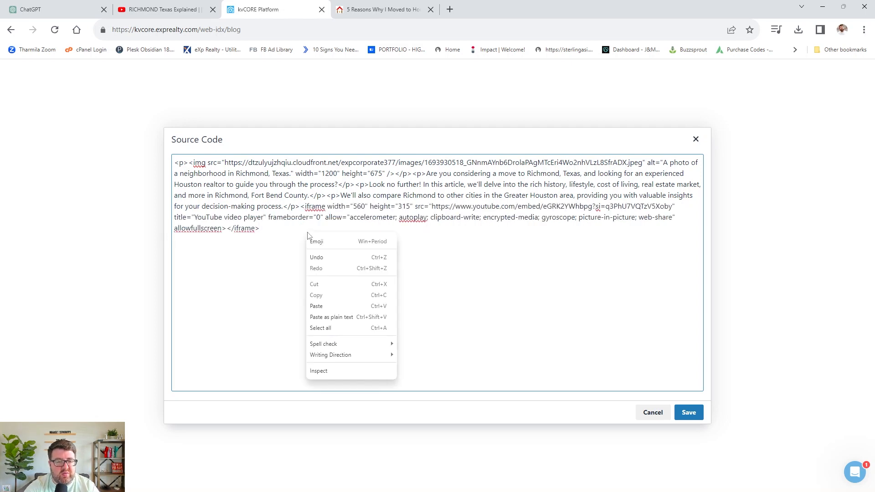
{"action": "left_click", "coordinate": [702, 419]}
{"action": "left_click", "coordinate": [700, 417]}
{"action": "scroll", "coordinate": [497, 343], "scroll_direction": "down", "scroll_amount": 2}
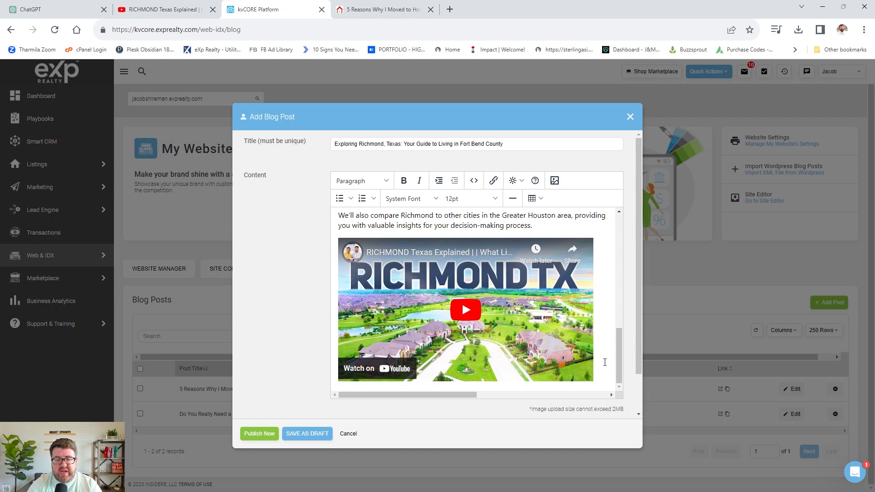
Add an empty line below the embedded video and paste the "Where is Richmond, Texas, Located?" heading there from the ChatGPT article.
{"action": "key", "text": "Return"}
{"action": "left_click_drag", "start_coordinate": [432, 396], "coordinate": [388, 396]}
{"action": "scroll", "coordinate": [417, 308], "scroll_direction": "down", "scroll_amount": 5}
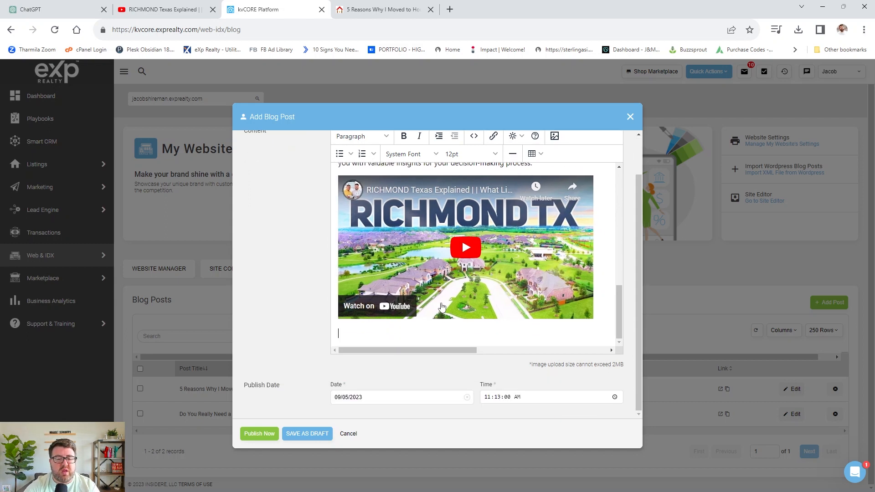
{"action": "left_click", "coordinate": [73, 5]}
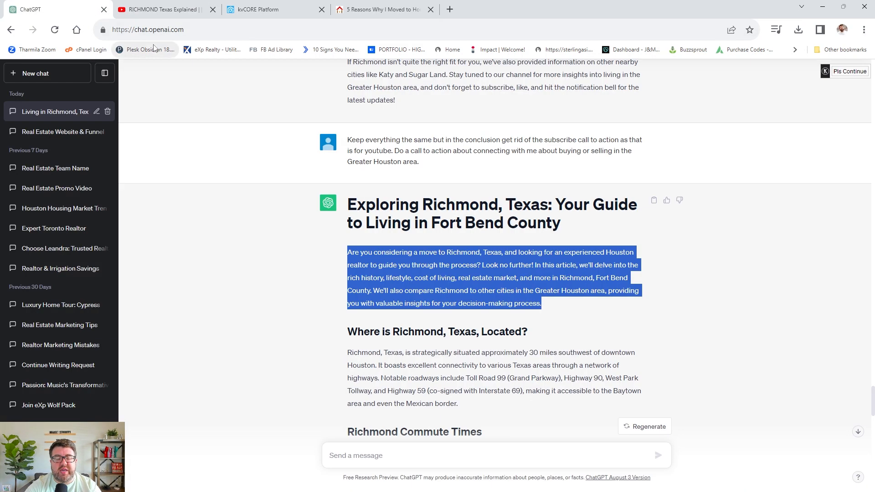
{"action": "scroll", "coordinate": [488, 350], "scroll_direction": "down", "scroll_amount": 2}
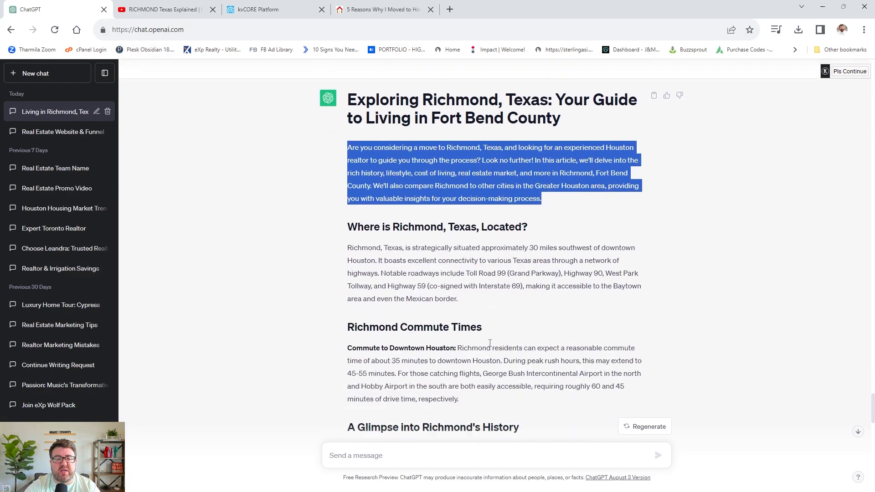
{"action": "left_click_drag", "start_coordinate": [539, 228], "coordinate": [348, 233]}
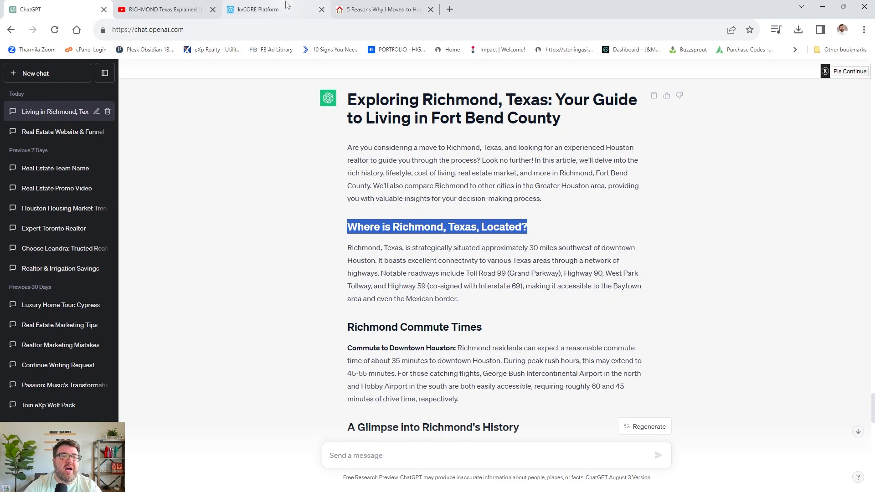
{"action": "left_click", "coordinate": [353, 4]}
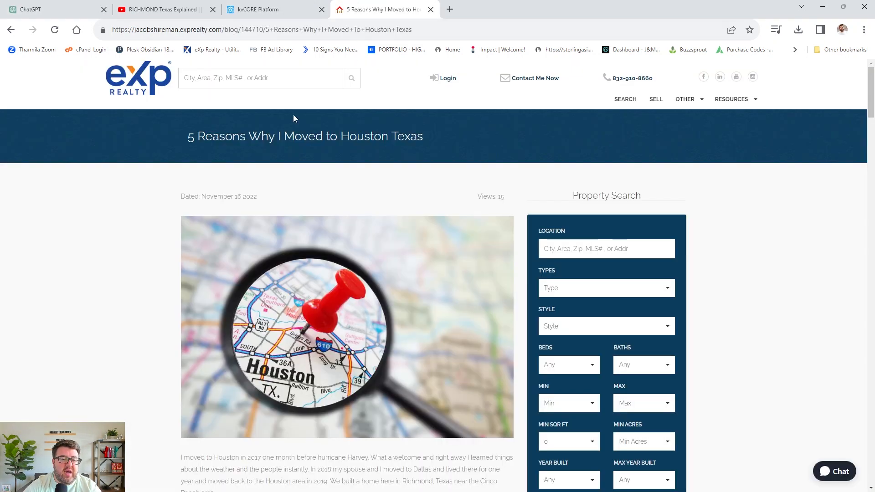
{"action": "left_click", "coordinate": [258, 9]}
{"action": "key", "text": "ctrl+v"}
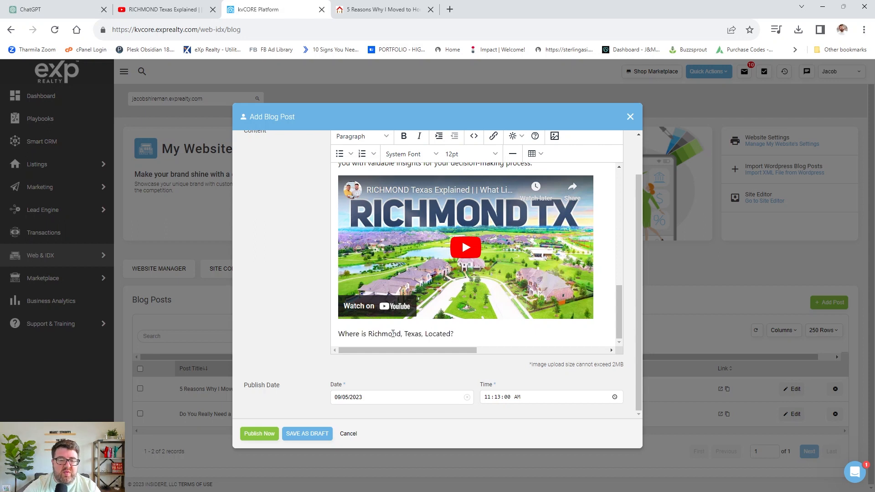
Format the "Where is Richmond, Texas, Located?" line as Heading 2.
{"action": "left_click_drag", "start_coordinate": [454, 333], "coordinate": [338, 333]}
{"action": "scroll", "coordinate": [445, 318], "scroll_direction": "up", "scroll_amount": 3}
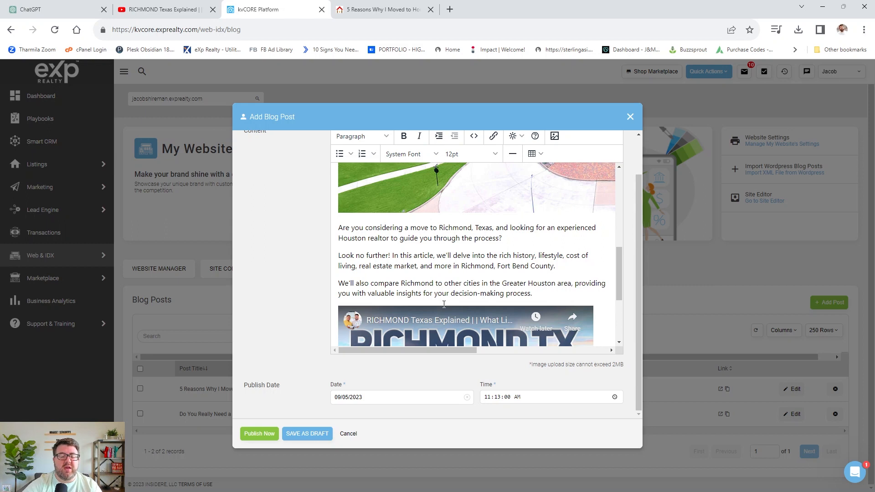
{"action": "scroll", "coordinate": [428, 255], "scroll_direction": "down", "scroll_amount": 3}
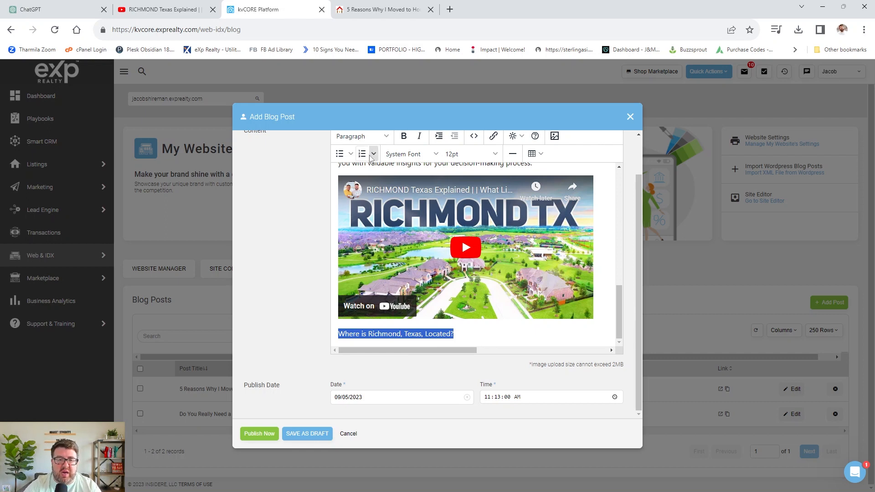
{"action": "left_click", "coordinate": [360, 142]}
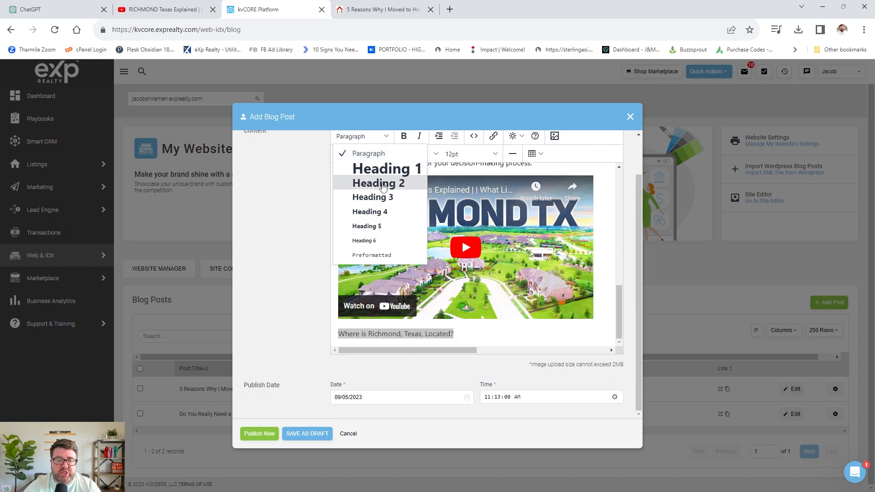
{"action": "left_click", "coordinate": [383, 186]}
{"action": "left_click", "coordinate": [547, 326]}
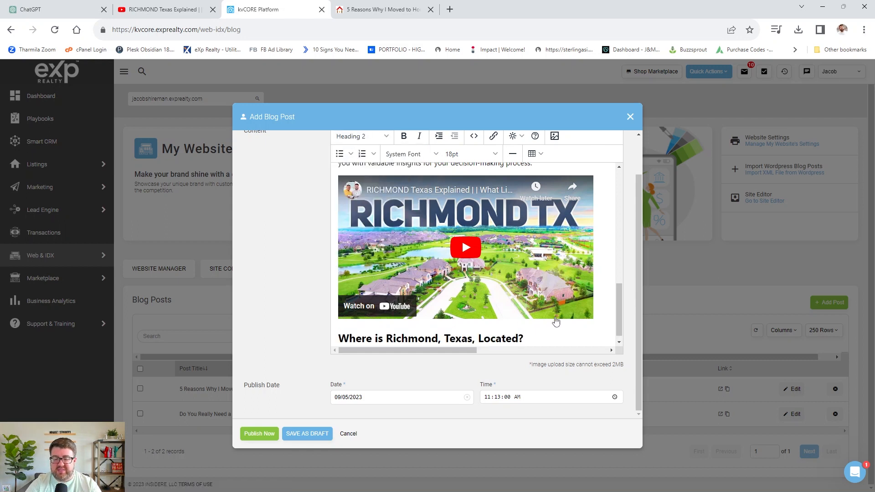
Check the section headings in the published Houston post, and add an empty paragraph below the location heading in the kvCORE draft.
{"action": "left_click", "coordinate": [383, 9]}
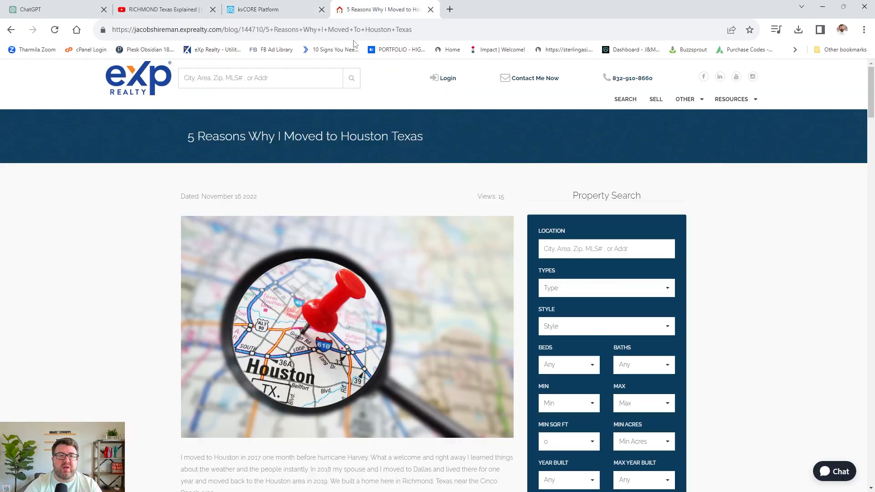
{"action": "scroll", "coordinate": [321, 281], "scroll_direction": "down", "scroll_amount": 9}
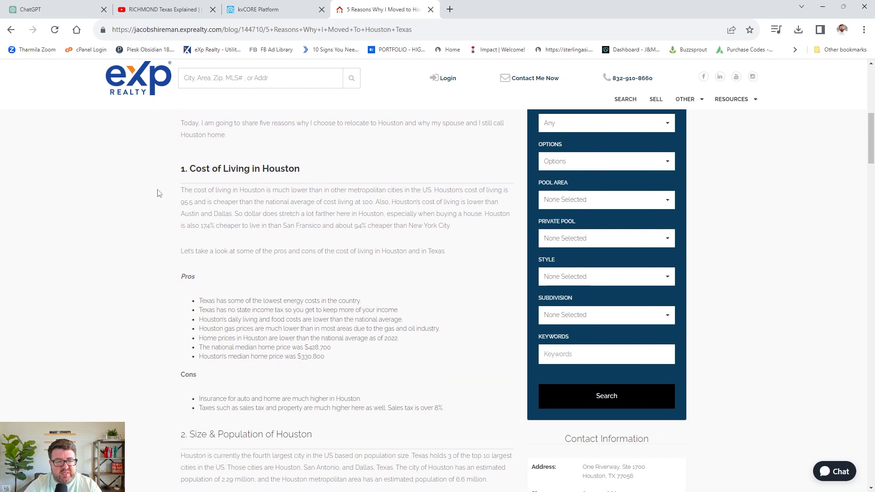
{"action": "scroll", "coordinate": [371, 365], "scroll_direction": "down", "scroll_amount": 4}
{"action": "scroll", "coordinate": [370, 365], "scroll_direction": "down", "scroll_amount": 1}
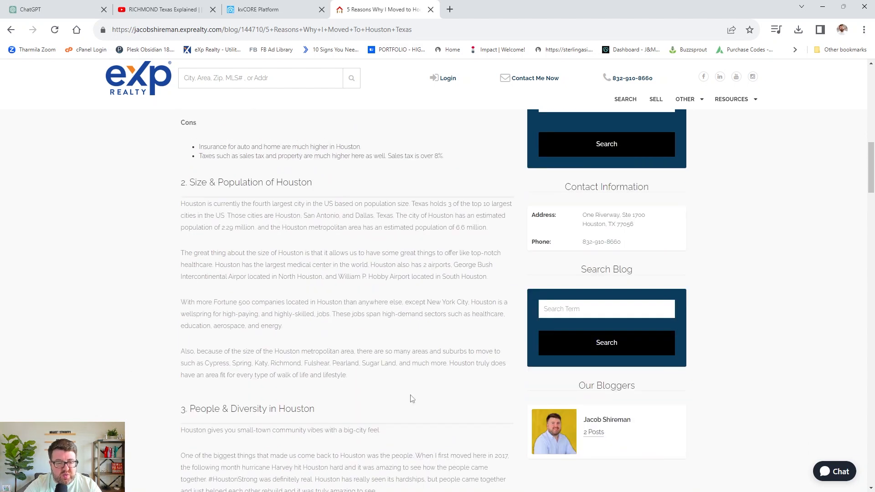
{"action": "scroll", "coordinate": [349, 360], "scroll_direction": "down", "scroll_amount": 5}
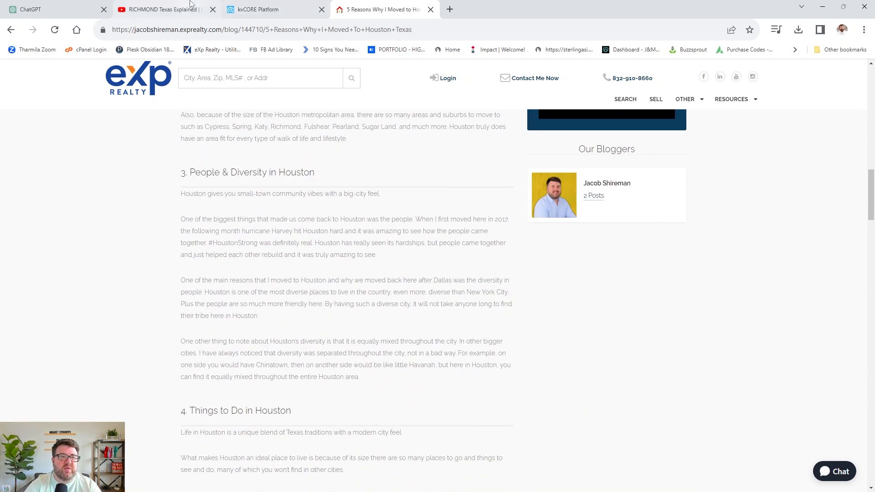
{"action": "left_click", "coordinate": [263, 7]}
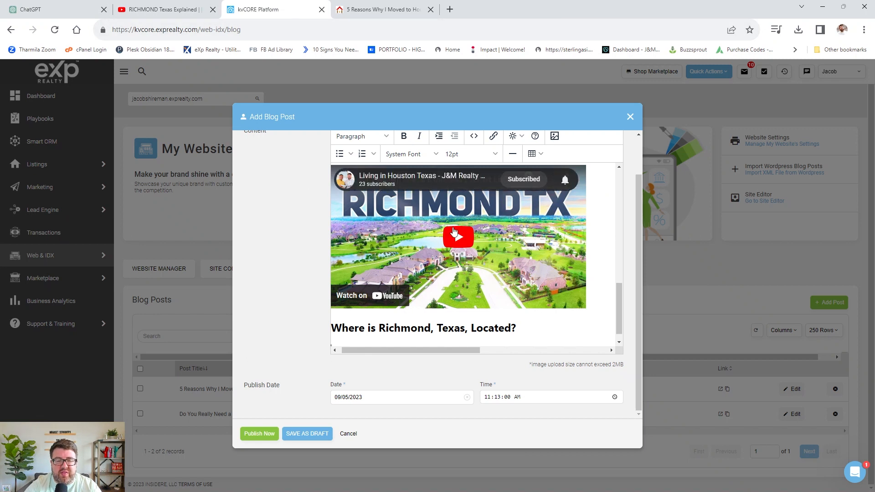
Copy the paragraph on Richmond's location from the ChatGPT article and paste it below the location heading in the kvCORE draft.
{"action": "left_click", "coordinate": [21, 5]}
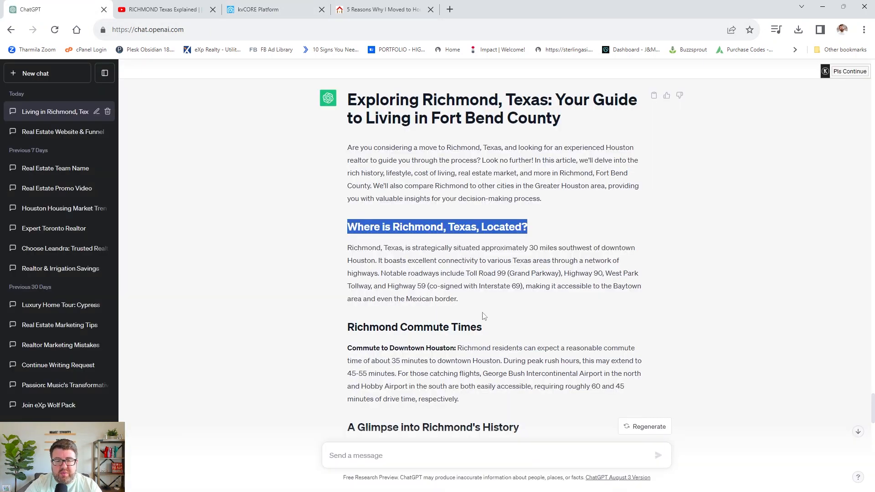
{"action": "left_click_drag", "start_coordinate": [459, 300], "coordinate": [343, 250]}
{"action": "key", "text": "ctrl+c"}
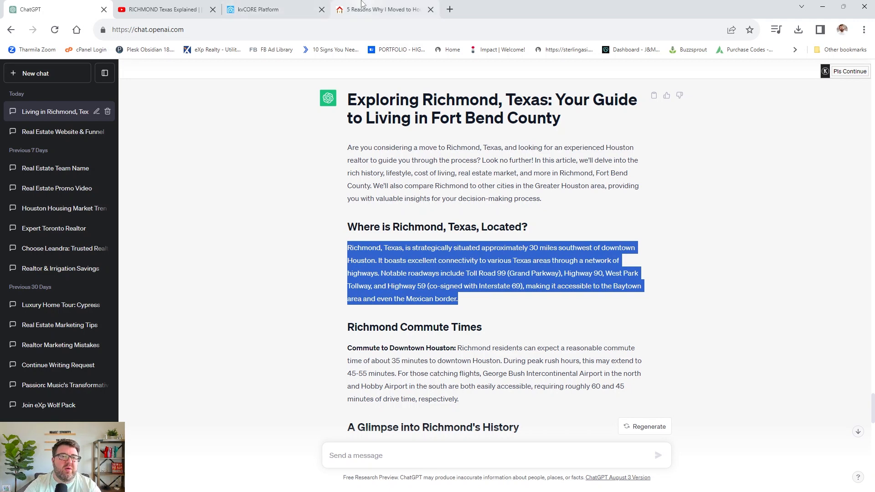
{"action": "left_click", "coordinate": [291, 9]}
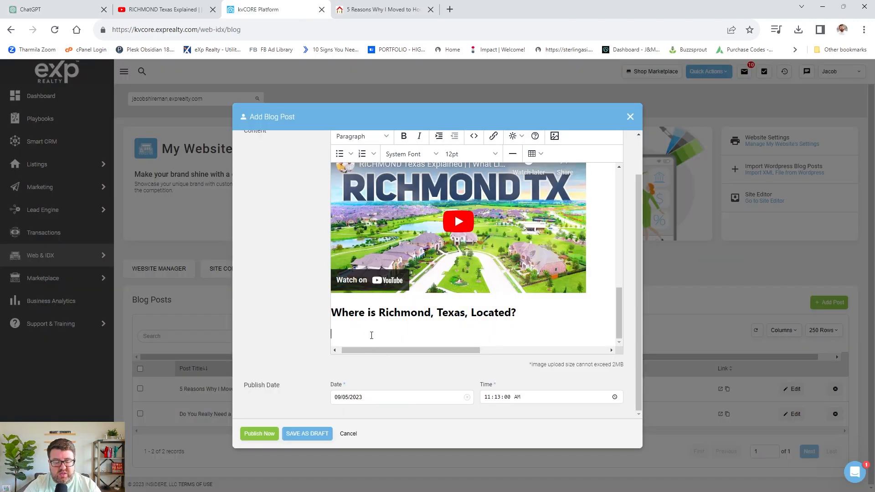
{"action": "key", "text": "ctrl+v"}
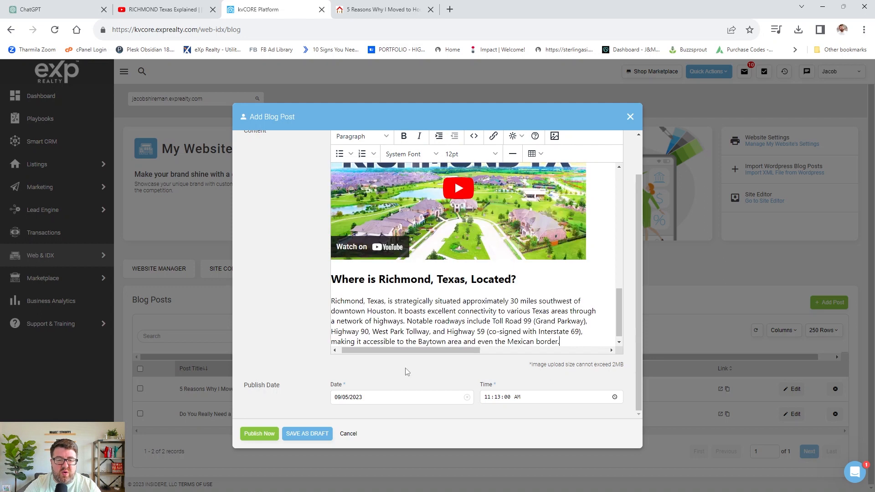
{"action": "scroll", "coordinate": [539, 302], "scroll_direction": "down", "scroll_amount": 1}
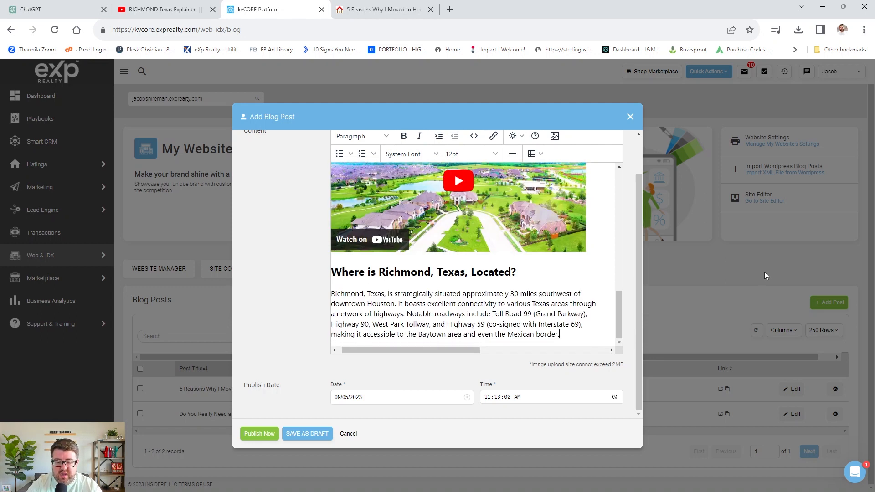
Copy the "Richmond Commute Times" heading and paragraph from ChatGPT and paste them on a new line below the location paragraph in kvCORE.
{"action": "key", "text": "Return"}
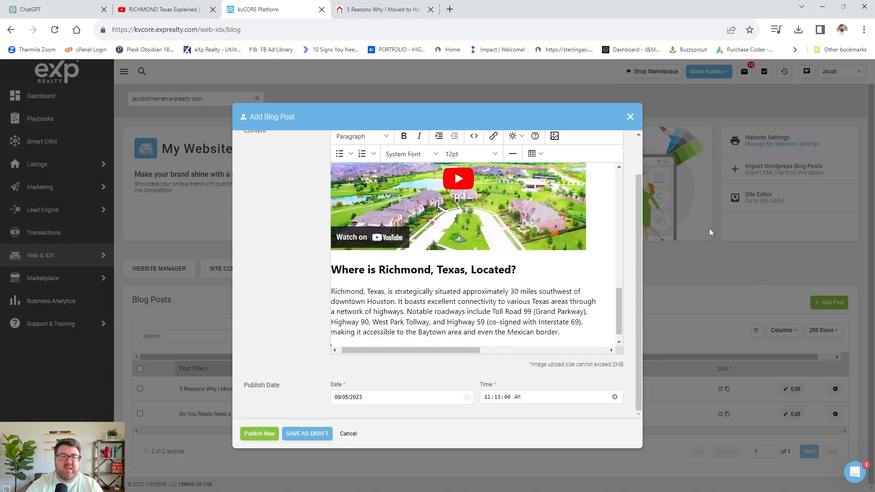
{"action": "left_click", "coordinate": [165, 9]}
{"action": "left_click", "coordinate": [78, 10]}
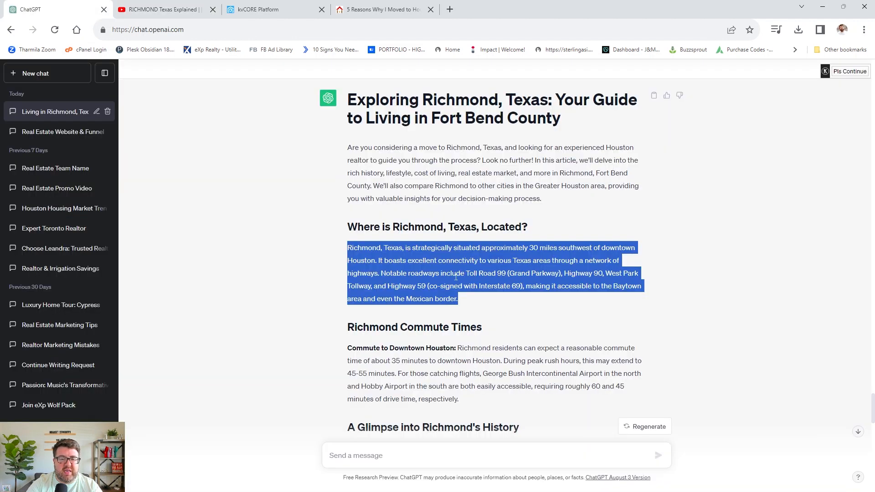
{"action": "scroll", "coordinate": [462, 286], "scroll_direction": "down", "scroll_amount": 3}
{"action": "left_click_drag", "start_coordinate": [459, 287], "coordinate": [345, 222]}
{"action": "key", "text": "ctrl+c"}
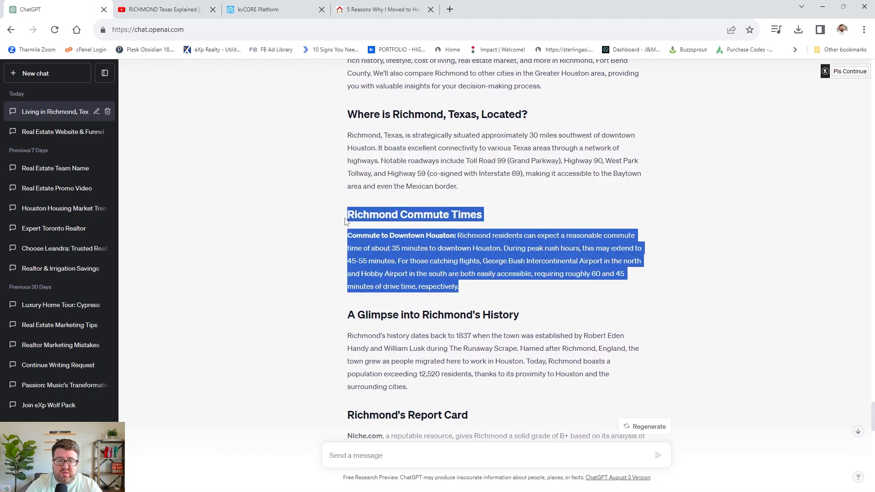
{"action": "left_click", "coordinate": [258, 9]}
{"action": "key", "text": "BackSpace"}
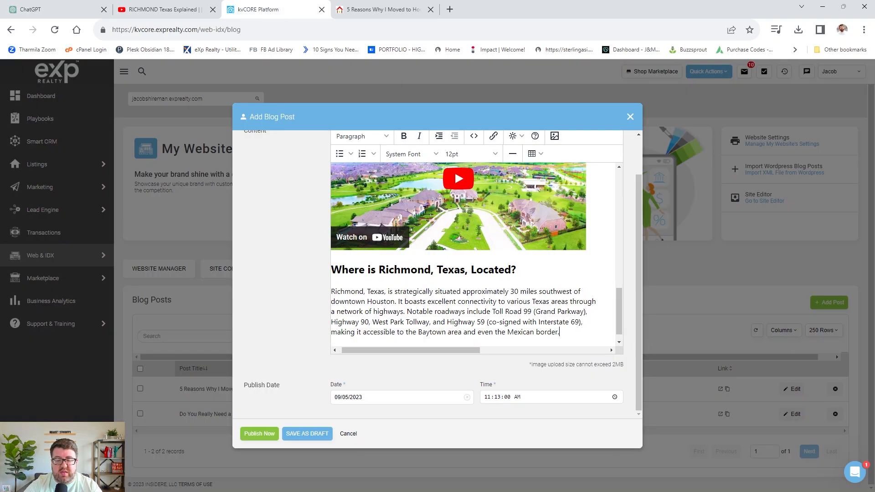
{"action": "key", "text": "Return"}
{"action": "key", "text": "ctrl+v"}
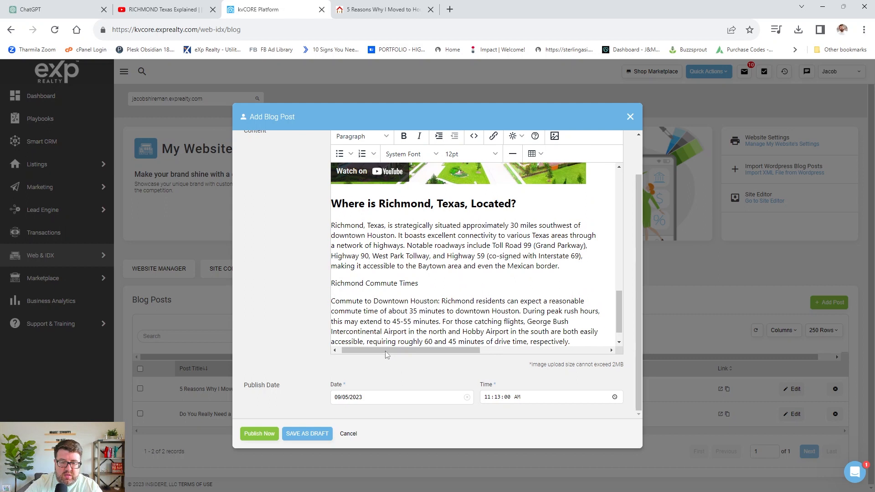
Format the "Richmond Commute Times" line as Heading 2.
{"action": "left_click_drag", "start_coordinate": [384, 351], "coordinate": [366, 354]}
{"action": "left_click_drag", "start_coordinate": [425, 284], "coordinate": [337, 283]}
{"action": "left_click", "coordinate": [357, 137]}
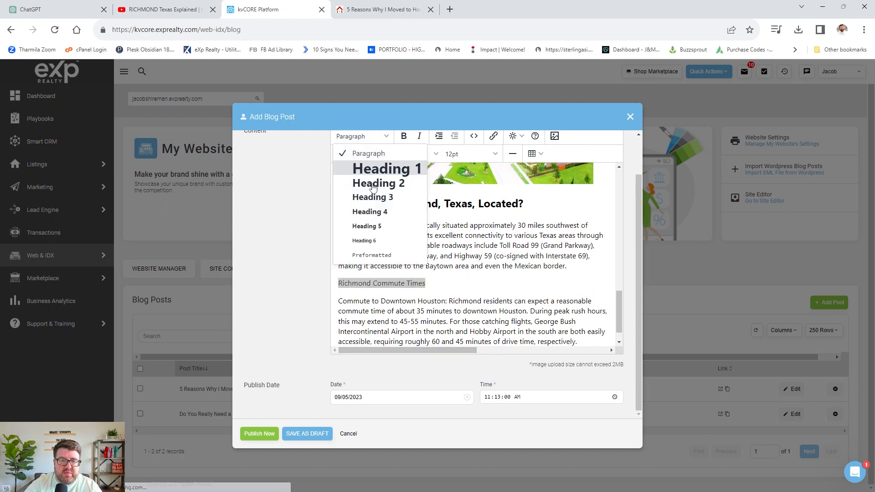
{"action": "left_click", "coordinate": [365, 182]}
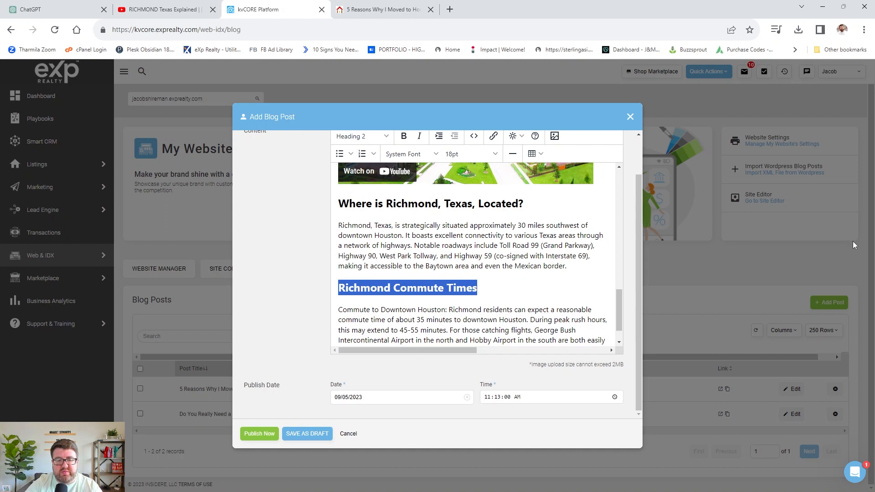
Copy the rest of the ChatGPT article, from "A Glimpse into Richmond's History" to the end, and paste it below the commute paragraph in kvCORE.
{"action": "left_click", "coordinate": [355, 301]}
{"action": "scroll", "coordinate": [591, 314], "scroll_direction": "down", "scroll_amount": 1}
{"action": "key", "text": "Return"}
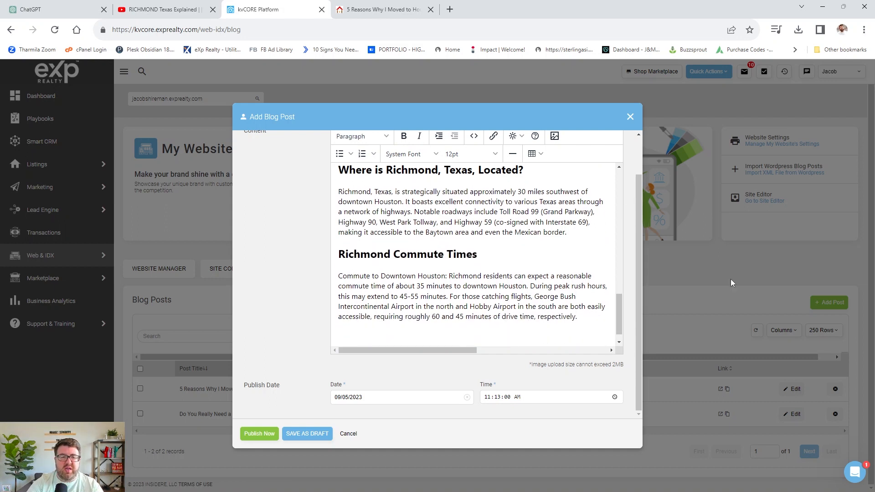
{"action": "left_click", "coordinate": [100, 2]}
{"action": "scroll", "coordinate": [395, 276], "scroll_direction": "down", "scroll_amount": 15}
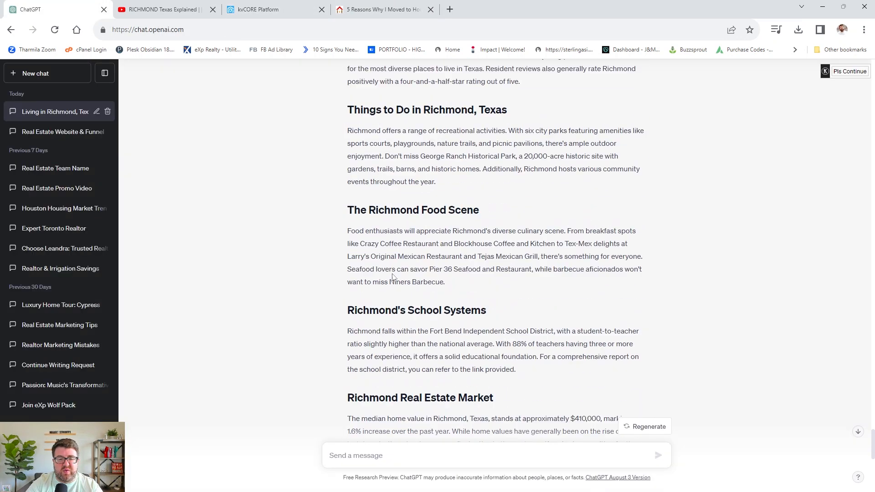
{"action": "scroll", "coordinate": [394, 277], "scroll_direction": "down", "scroll_amount": 2}
{"action": "left_click_drag", "start_coordinate": [426, 393], "coordinate": [350, 209]}
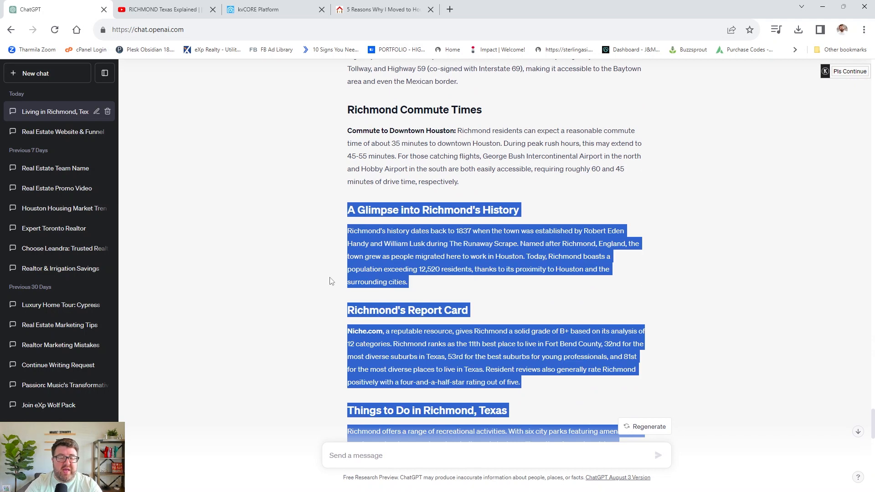
{"action": "left_click", "coordinate": [271, 7]}
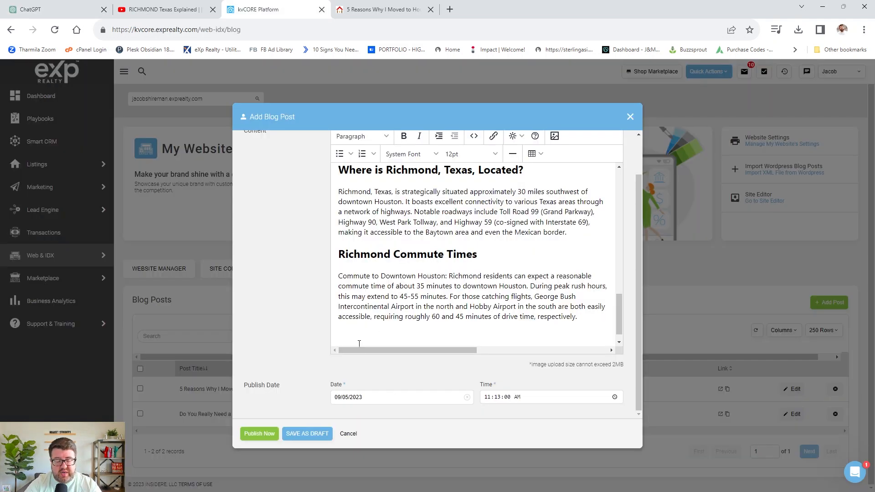
{"action": "key", "text": "ctrl+v"}
Format the "A Glimpse into Richmond's History" and "Richmond's Report Card" lines as Heading 2.
{"action": "scroll", "coordinate": [449, 262], "scroll_direction": "up", "scroll_amount": 20}
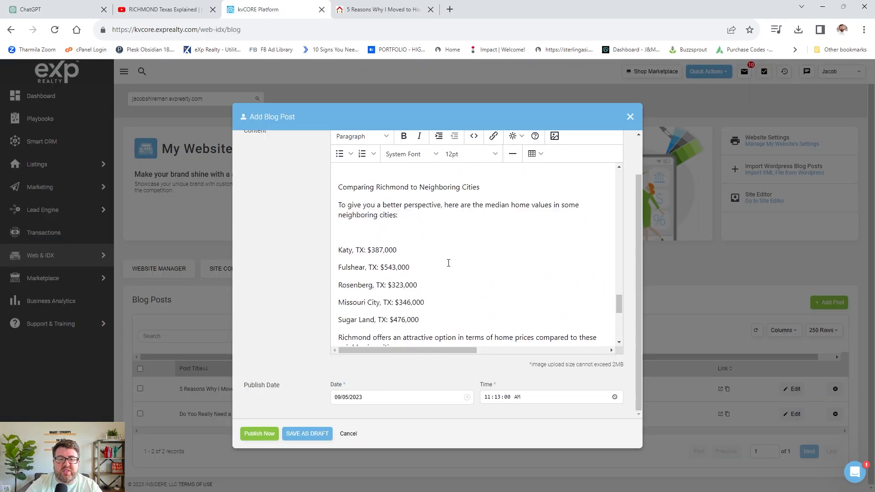
{"action": "scroll", "coordinate": [449, 258], "scroll_direction": "down", "scroll_amount": 10}
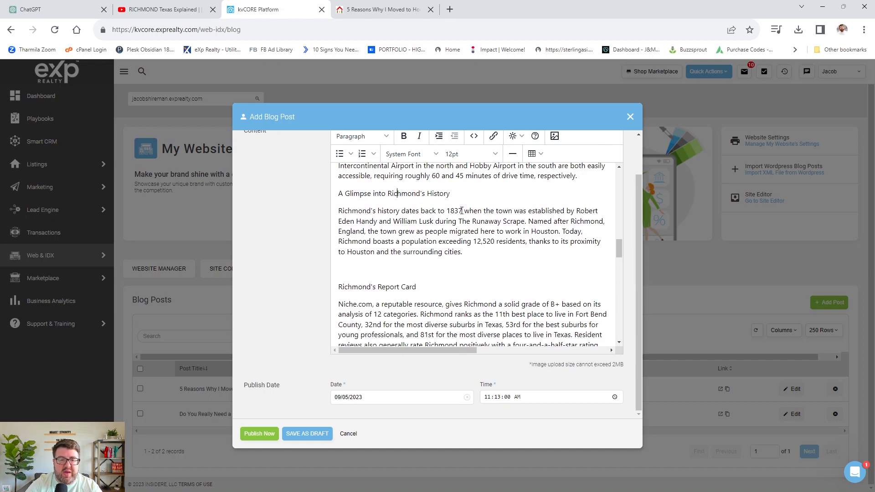
{"action": "left_click", "coordinate": [351, 137]}
{"action": "left_click", "coordinate": [358, 183]}
{"action": "left_click", "coordinate": [366, 296]}
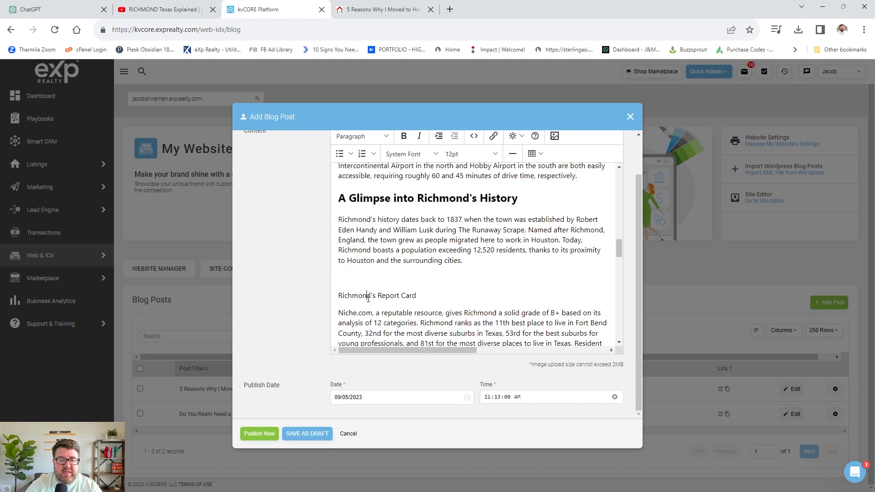
{"action": "left_click", "coordinate": [373, 183]}
Format the "Things to Do in Richmond, Texas" and "The Richmond Food Scene" lines as Heading 2.
{"action": "scroll", "coordinate": [418, 186], "scroll_direction": "down", "scroll_amount": 5}
{"action": "left_click", "coordinate": [418, 187]}
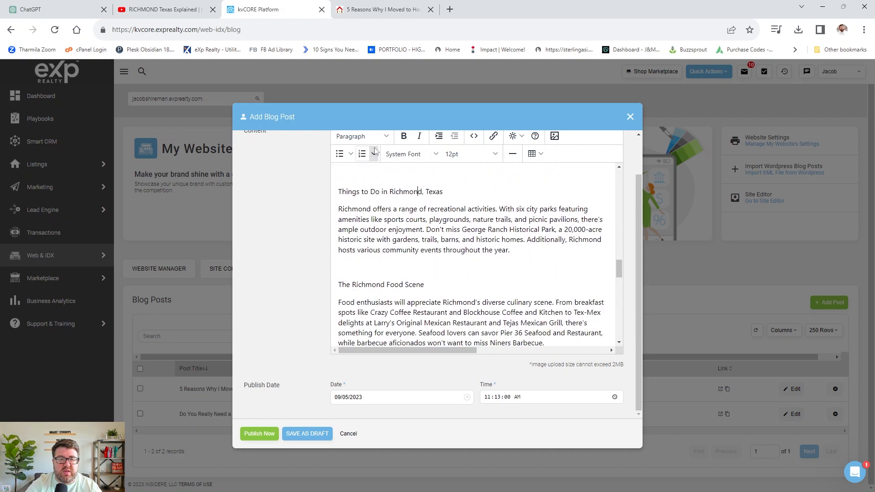
{"action": "left_click", "coordinate": [363, 136]}
{"action": "left_click", "coordinate": [371, 182]}
{"action": "left_click", "coordinate": [370, 290]}
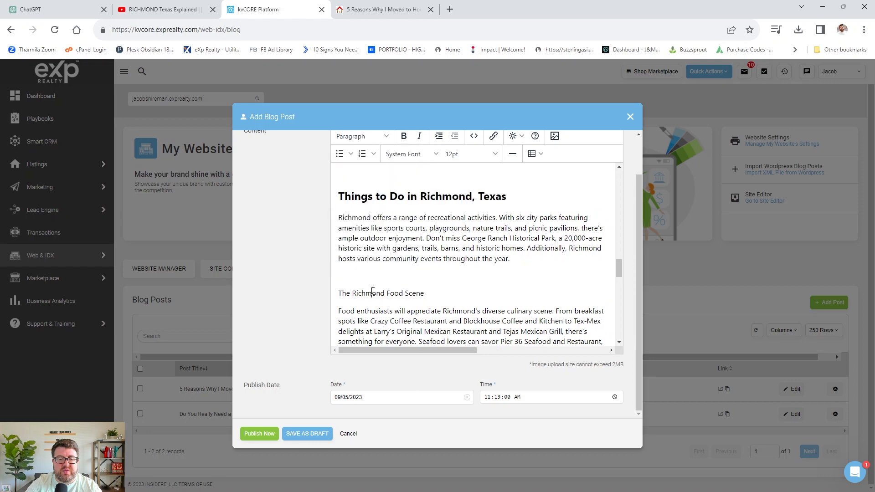
{"action": "left_click", "coordinate": [362, 136]}
{"action": "left_click", "coordinate": [375, 183]}
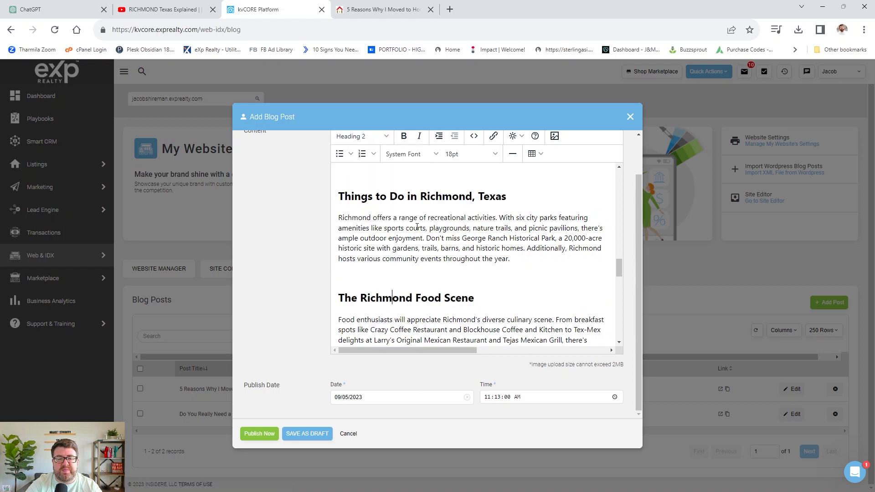
Format the "Richmond's School Systems" and "Richmond Real Estate Market" lines as Heading 2.
{"action": "scroll", "coordinate": [418, 219], "scroll_direction": "down", "scroll_amount": 5}
{"action": "left_click", "coordinate": [385, 186]}
{"action": "left_click", "coordinate": [363, 136]}
{"action": "left_click", "coordinate": [372, 182]}
{"action": "left_click", "coordinate": [378, 276]}
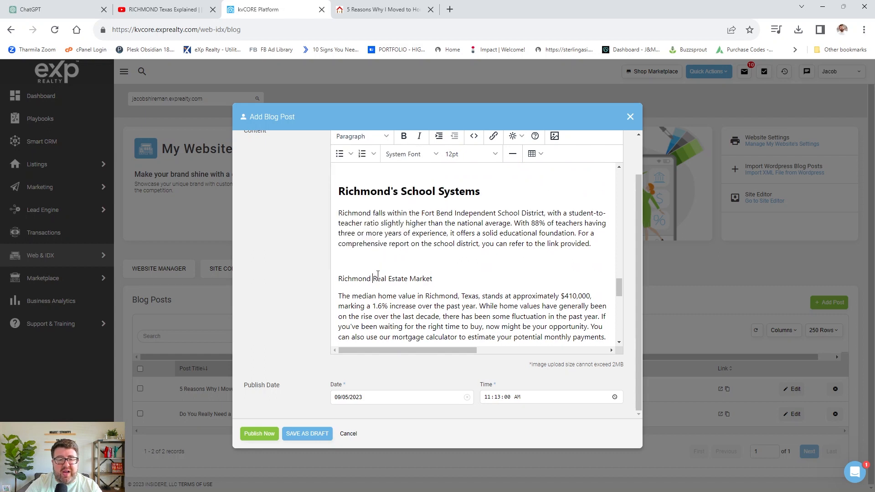
{"action": "left_click", "coordinate": [362, 136]}
{"action": "left_click", "coordinate": [377, 183]}
Format the "Comparing Richmond to Neighboring Cities" and "The Cost of Living in Richmond, Texas" lines as Heading 2.
{"action": "scroll", "coordinate": [478, 242], "scroll_direction": "down", "scroll_amount": 4}
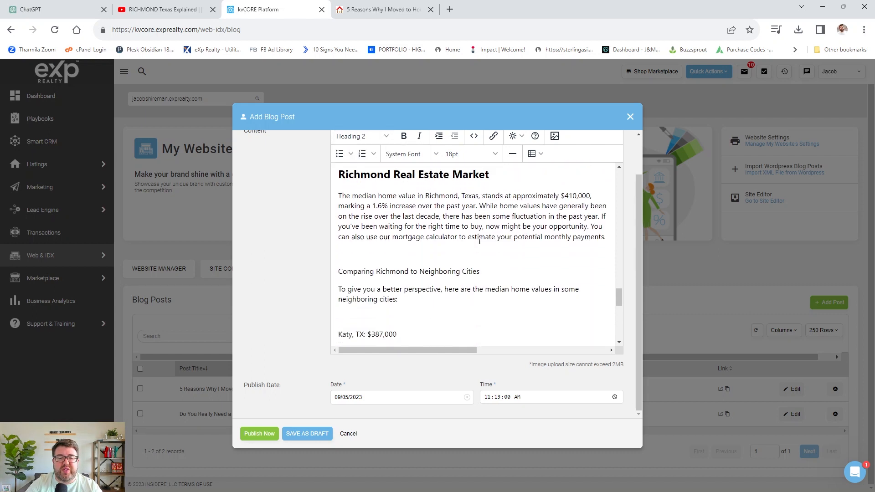
{"action": "left_click", "coordinate": [432, 233]}
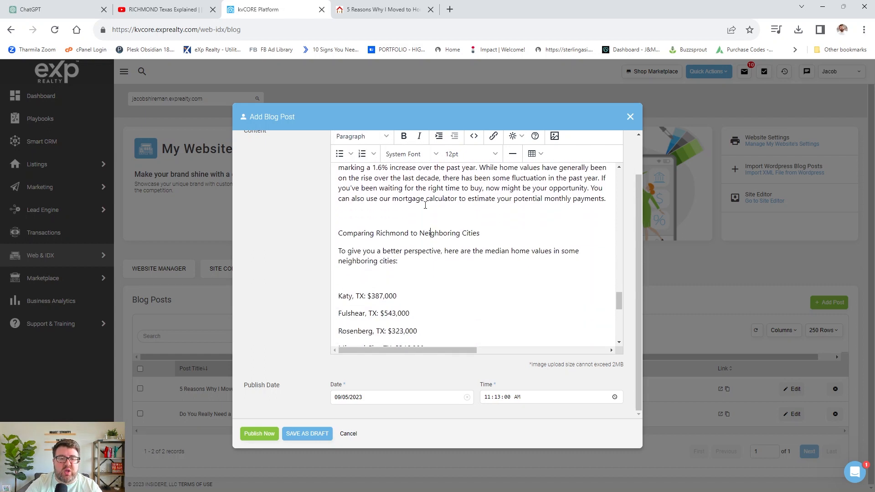
{"action": "left_click", "coordinate": [363, 136]}
{"action": "left_click", "coordinate": [377, 183]}
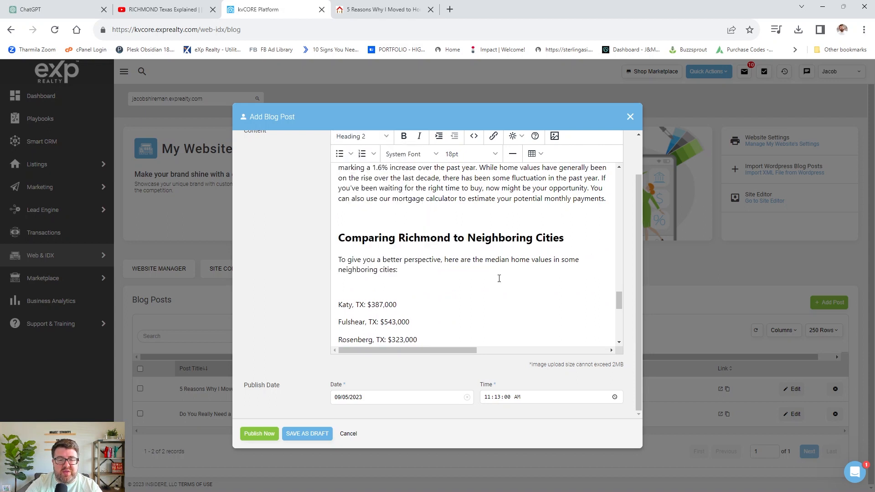
{"action": "scroll", "coordinate": [500, 279], "scroll_direction": "down", "scroll_amount": 5}
{"action": "left_click", "coordinate": [425, 196]}
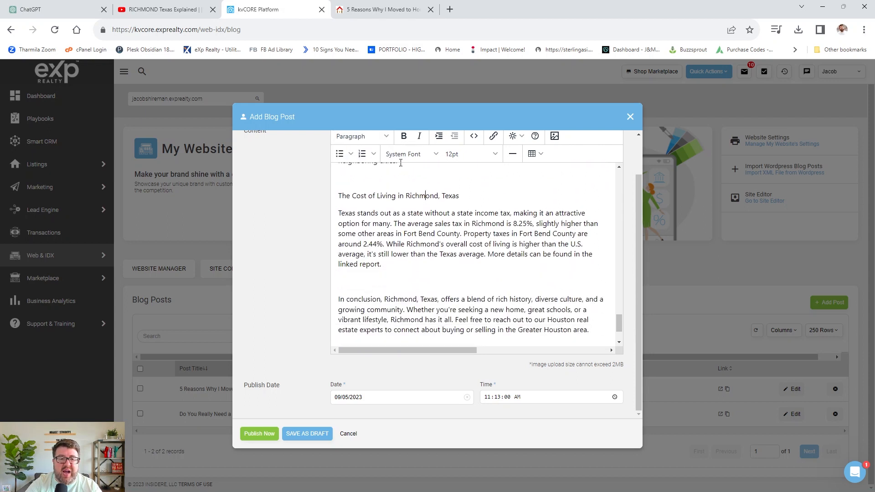
{"action": "left_click", "coordinate": [363, 136]}
{"action": "left_click", "coordinate": [377, 182]}
Review the spacing between the sections and remove the empty line above the "Richmond's Report Card" heading.
{"action": "scroll", "coordinate": [441, 285], "scroll_direction": "down", "scroll_amount": 3}
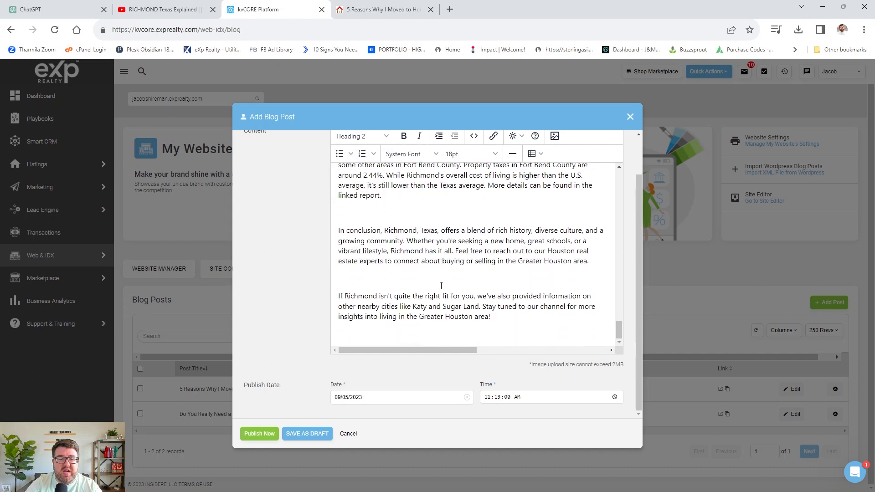
{"action": "scroll", "coordinate": [442, 286], "scroll_direction": "up", "scroll_amount": 15}
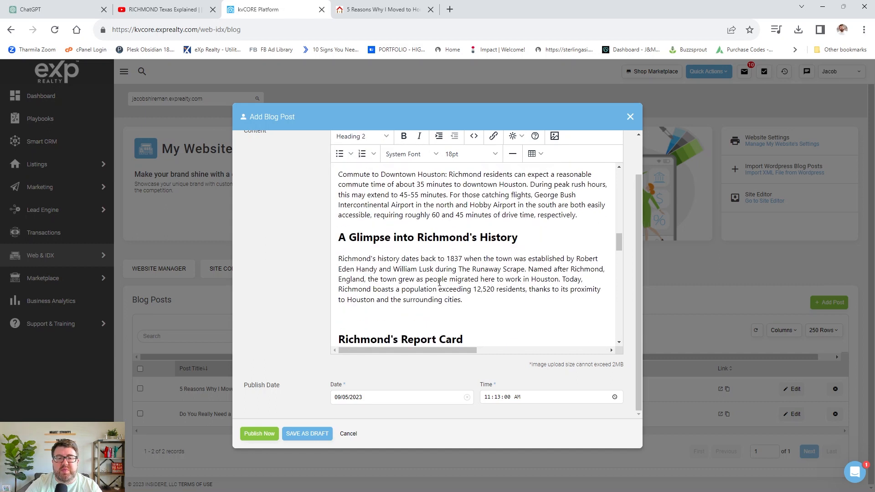
{"action": "scroll", "coordinate": [439, 283], "scroll_direction": "up", "scroll_amount": 4}
{"action": "scroll", "coordinate": [456, 289], "scroll_direction": "down", "scroll_amount": 7}
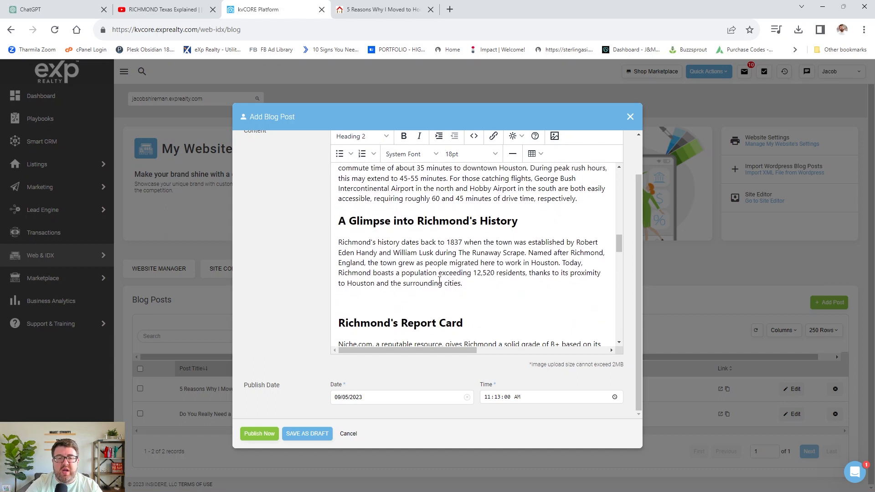
{"action": "left_click", "coordinate": [468, 293]}
{"action": "key", "text": "BackSpace"}
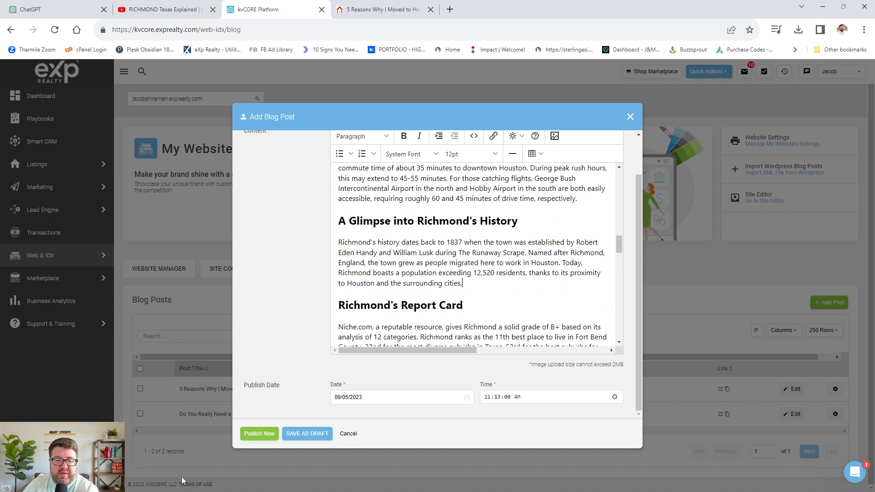
Remove the empty lines above the "Things to Do in Richmond, Texas", "The Richmond Food Scene", "Richmond's School Systems" and "Richmond Real Estate Market" headings.
{"action": "left_click", "coordinate": [381, 313]}
{"action": "scroll", "coordinate": [453, 299], "scroll_direction": "down", "scroll_amount": 3}
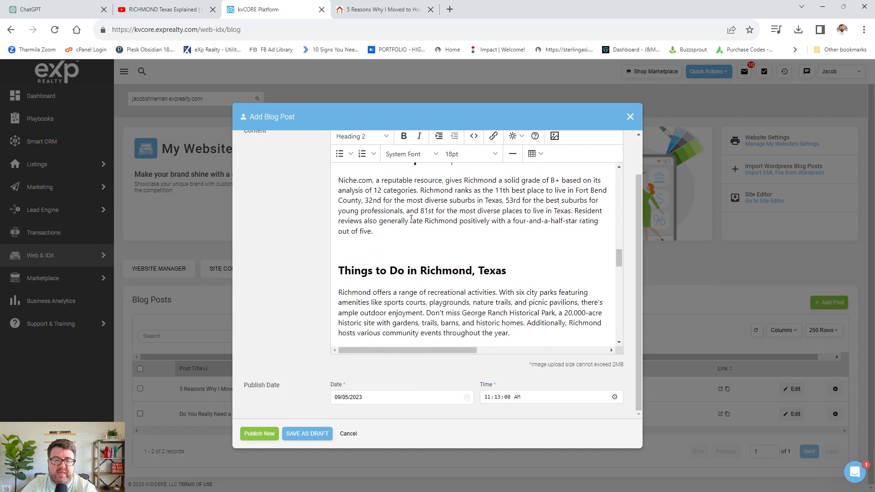
{"action": "scroll", "coordinate": [538, 225], "scroll_direction": "down", "scroll_amount": 3}
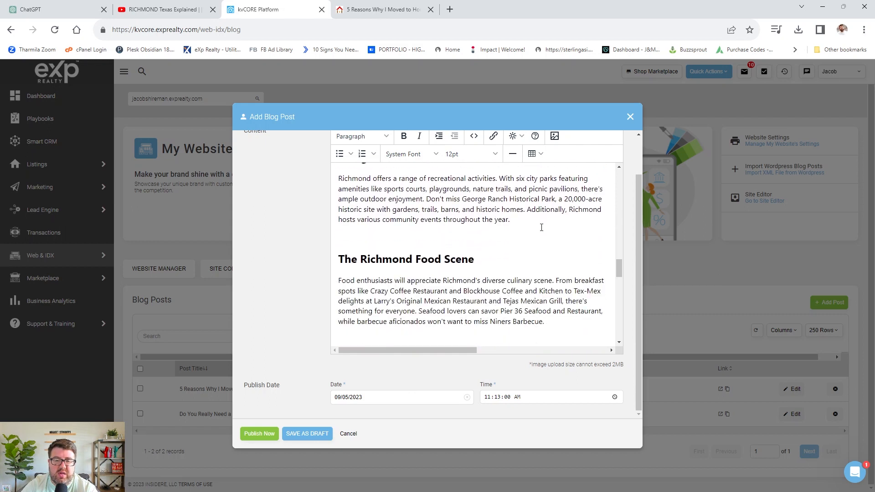
{"action": "left_click", "coordinate": [537, 224]}
{"action": "scroll", "coordinate": [542, 315], "scroll_direction": "down", "scroll_amount": 5}
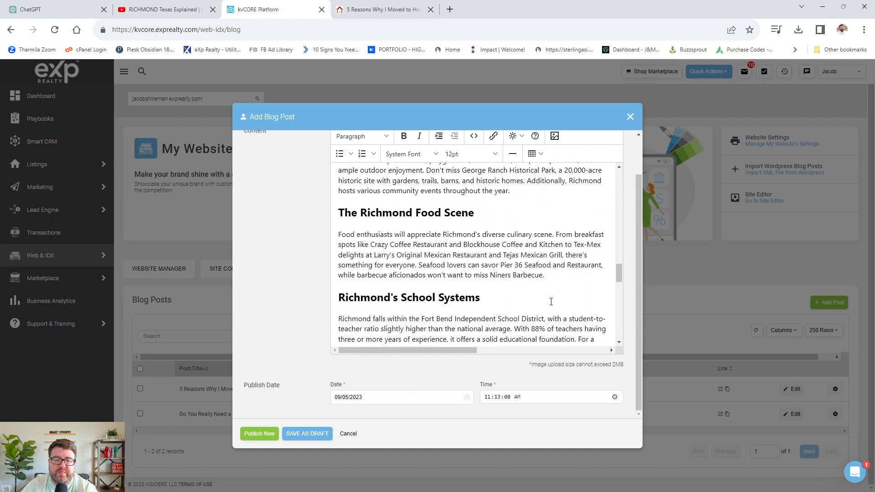
{"action": "left_click", "coordinate": [579, 226]}
{"action": "key", "text": "BackSpace"}
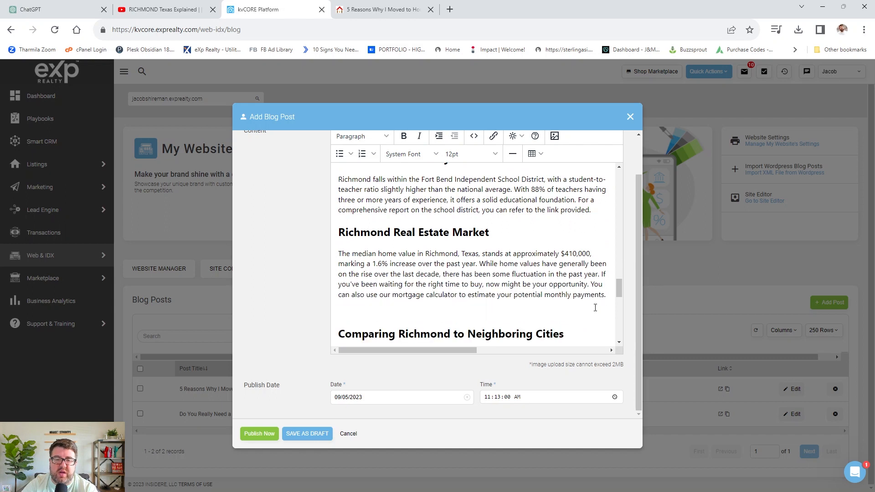
Remove the empty lines above the "Comparing Richmond to Neighboring Cities" and "The Cost of Living in Richmond, Texas" headings and above the concluding paragraph.
{"action": "left_click", "coordinate": [593, 311]}
{"action": "key", "text": "BackSpace"}
{"action": "scroll", "coordinate": [532, 309], "scroll_direction": "down", "scroll_amount": 1}
{"action": "scroll", "coordinate": [532, 309], "scroll_direction": "down", "scroll_amount": 1}
{"action": "left_click", "coordinate": [433, 251]}
{"action": "key", "text": "BackSpace"}
{"action": "scroll", "coordinate": [438, 256], "scroll_direction": "down", "scroll_amount": 3}
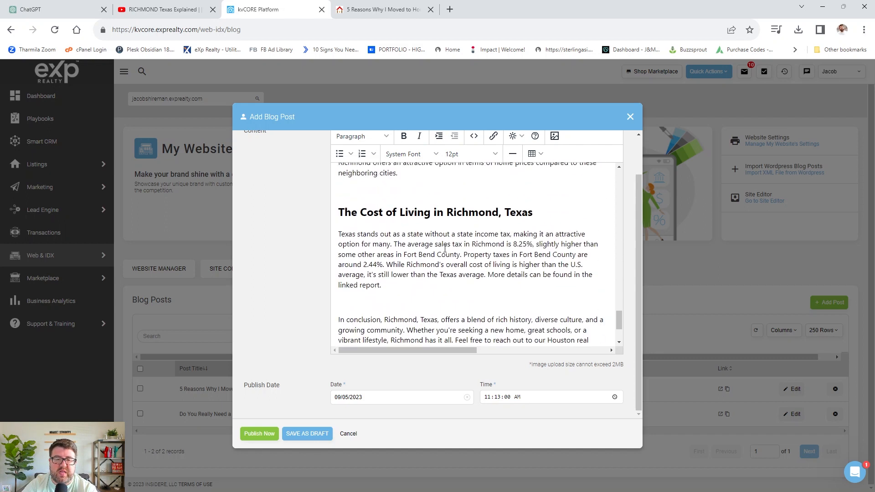
{"action": "left_click", "coordinate": [424, 173]}
{"action": "key", "text": "Delete"}
{"action": "key", "text": "Delete"}
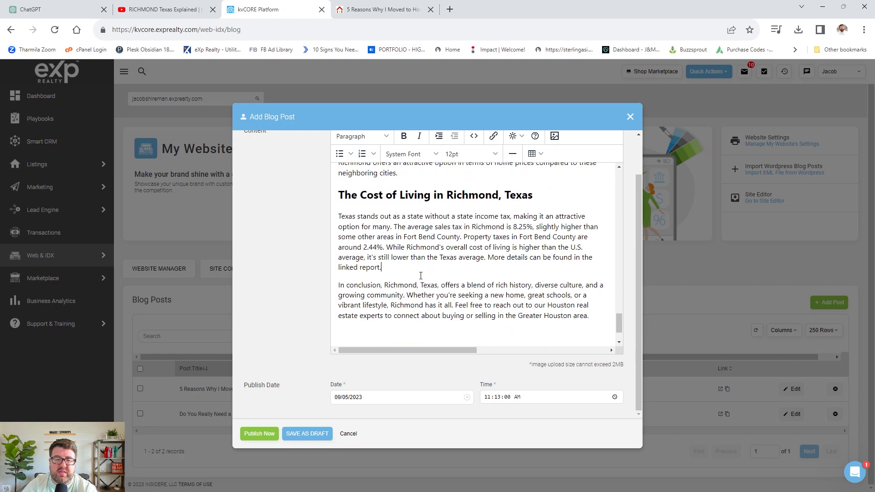
Add an empty line after the "Things to Do in Richmond, Texas" paragraph, above the "The Richmond Food Scene" heading.
{"action": "scroll", "coordinate": [477, 273], "scroll_direction": "up", "scroll_amount": 10}
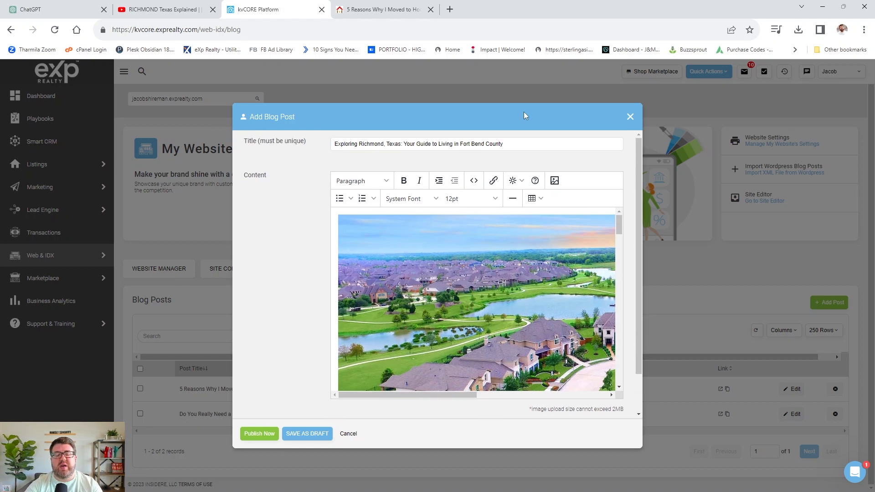
{"action": "scroll", "coordinate": [508, 265], "scroll_direction": "down", "scroll_amount": 5}
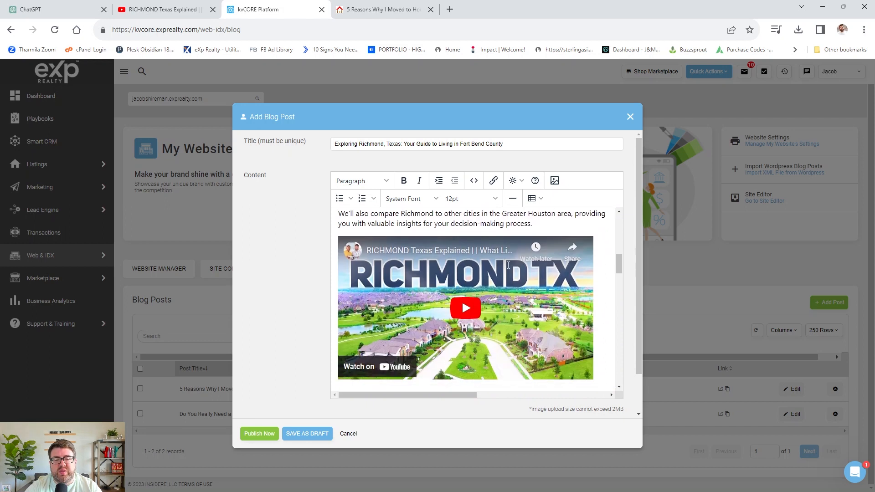
{"action": "scroll", "coordinate": [509, 266], "scroll_direction": "down", "scroll_amount": 3}
{"action": "scroll", "coordinate": [506, 269], "scroll_direction": "down", "scroll_amount": 3}
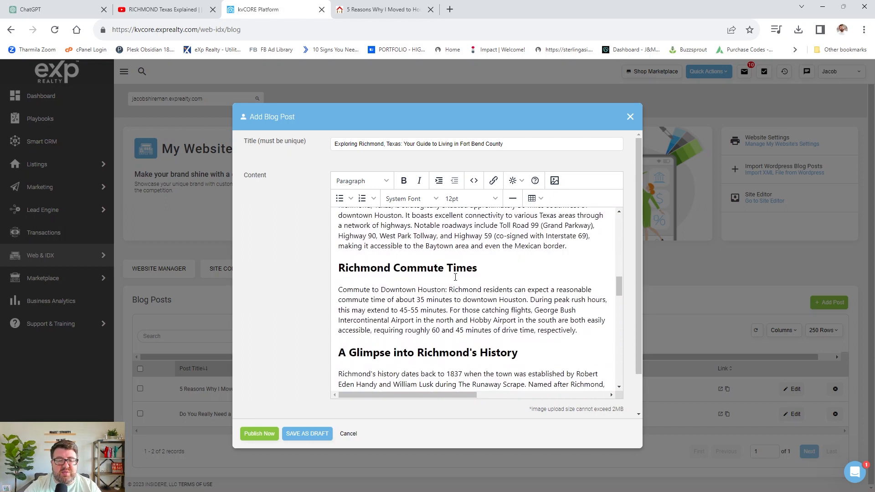
{"action": "scroll", "coordinate": [456, 277], "scroll_direction": "down", "scroll_amount": 2}
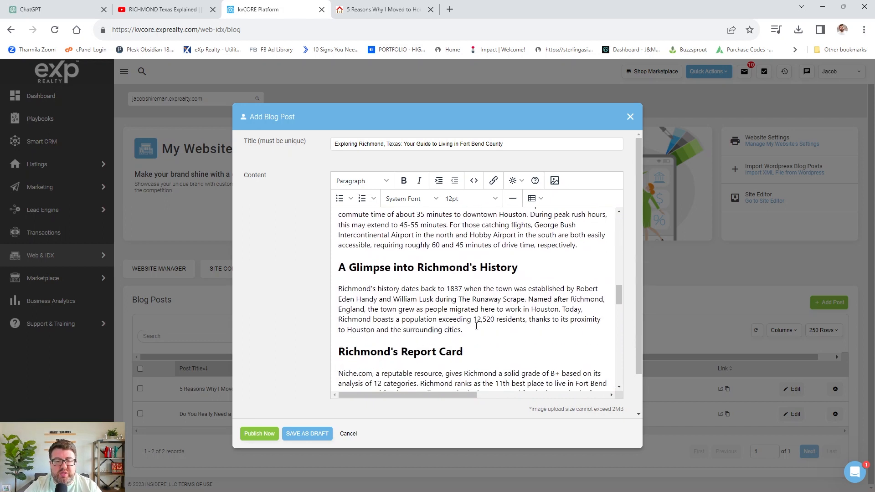
{"action": "scroll", "coordinate": [470, 340], "scroll_direction": "down", "scroll_amount": 5}
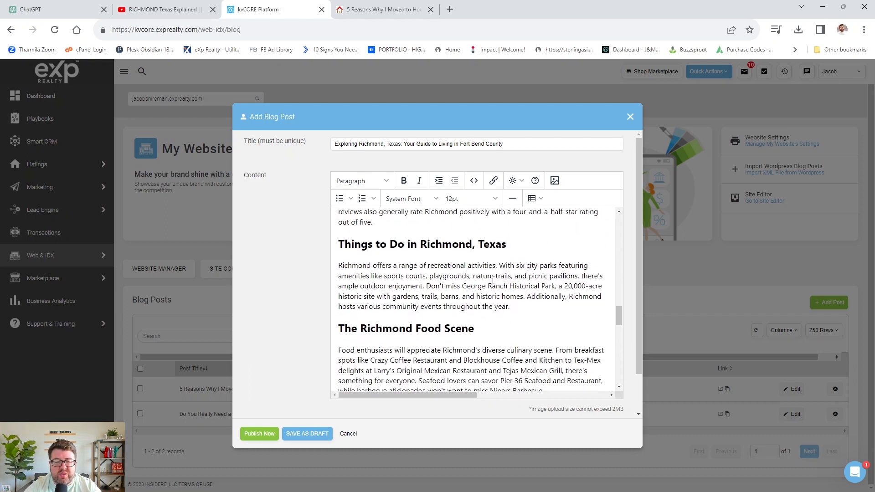
{"action": "left_click", "coordinate": [526, 305]}
{"action": "key", "text": "Return"}
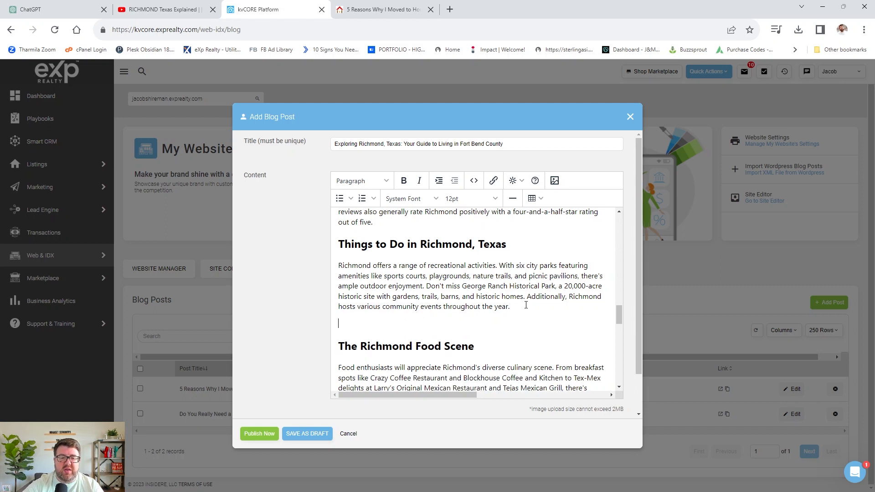
Upload the food photo as a new image above the "The Richmond Food Scene" heading.
{"action": "left_click", "coordinate": [555, 180]}
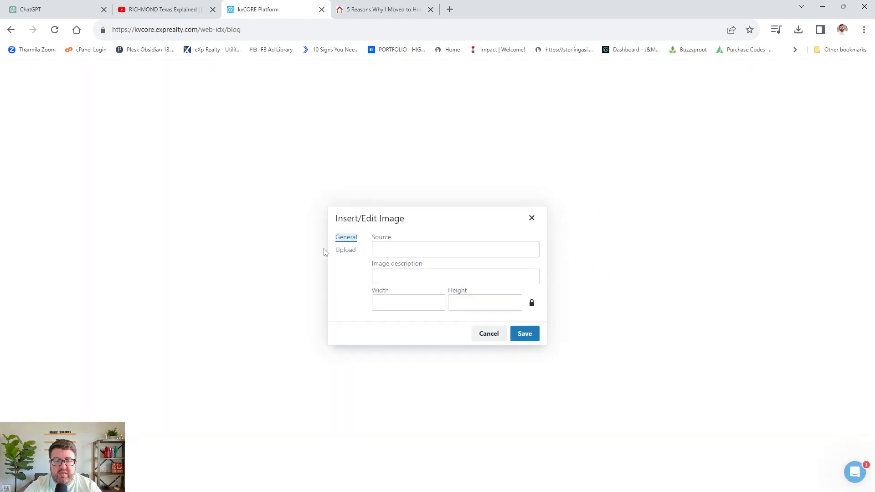
{"action": "left_click", "coordinate": [340, 250]}
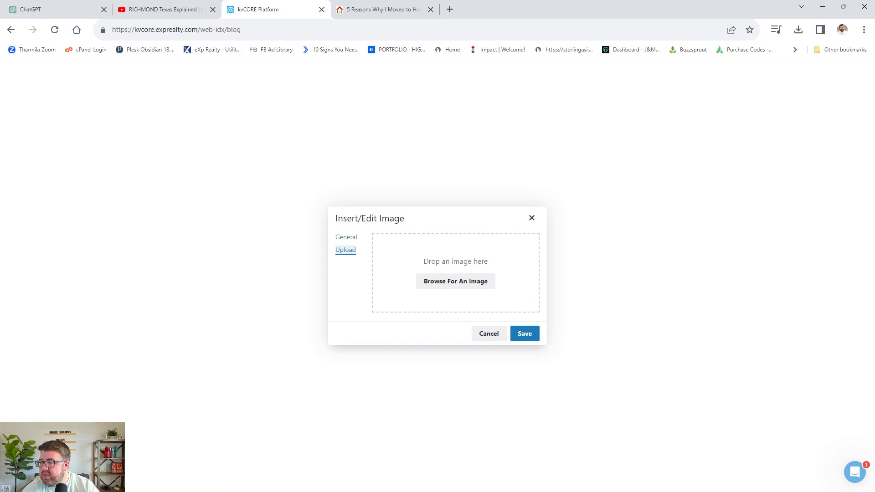
{"action": "left_click_drag", "start_coordinate": [743, 184], "coordinate": [407, 254]}
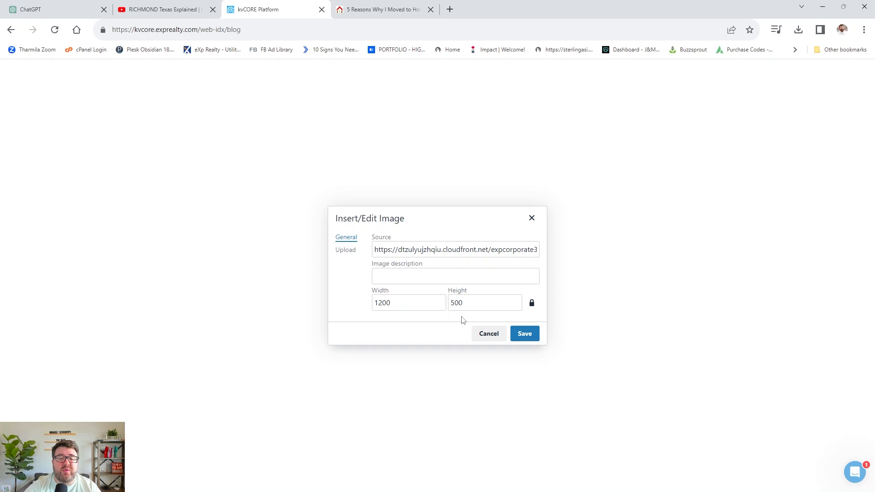
Describe the food image as "A photo of places to eat in Richmond, Texas" and save it into the post.
{"action": "left_click", "coordinate": [412, 275]}
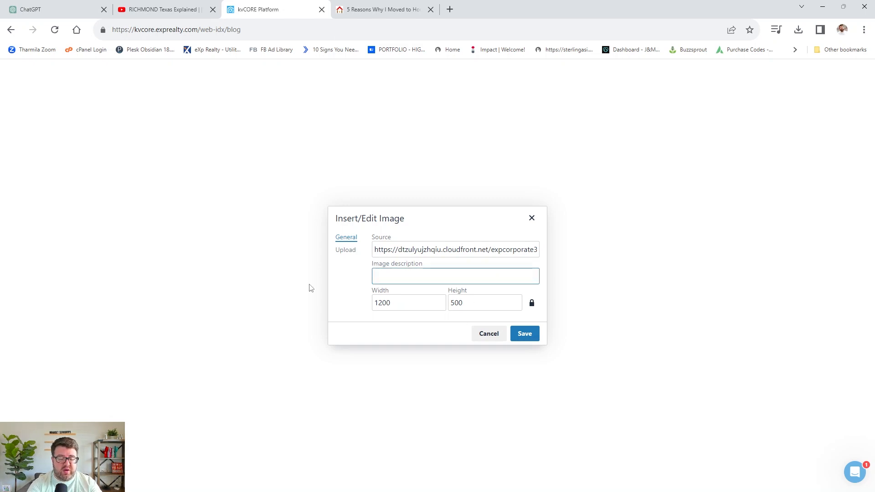
{"action": "type", "text": "Place"}
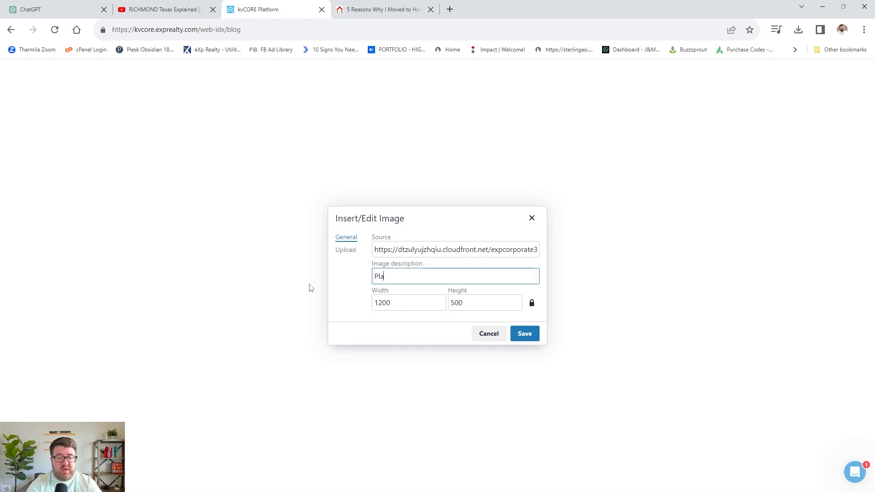
{"action": "key", "text": "BackSpace"}
{"action": "key", "text": "BackSpace"}
{"action": "key", "text": "BackSpace"}
{"action": "key", "text": "BackSpace"}
{"action": "key", "text": "BackSpace"}
{"action": "type", "text": "A p"}
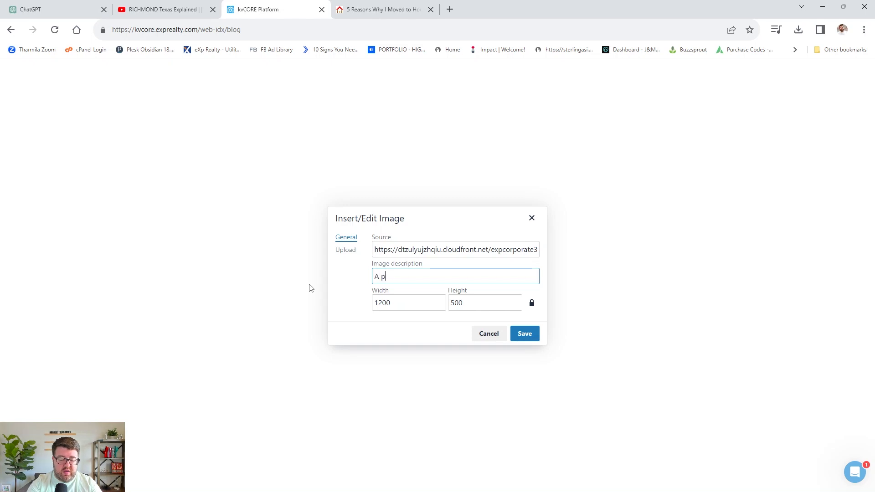
{"action": "type", "text": "hot of o of places to eat in Richmond"}
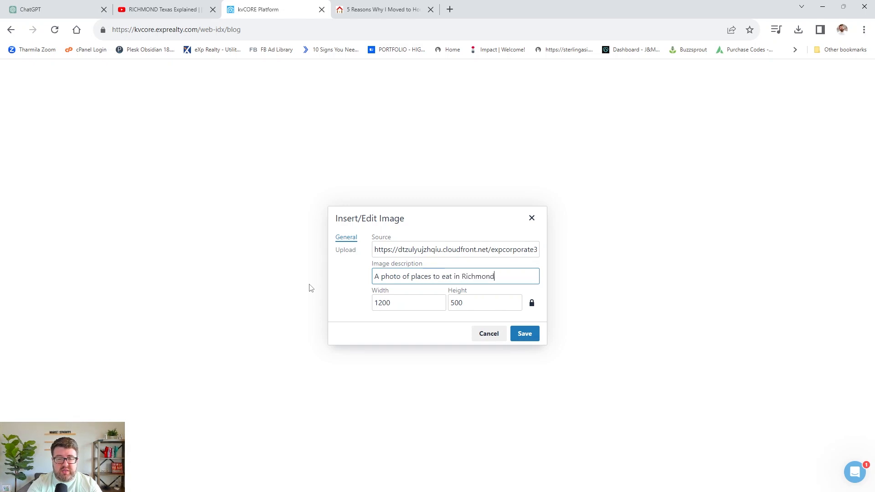
{"action": "type", "text": ", Texas"}
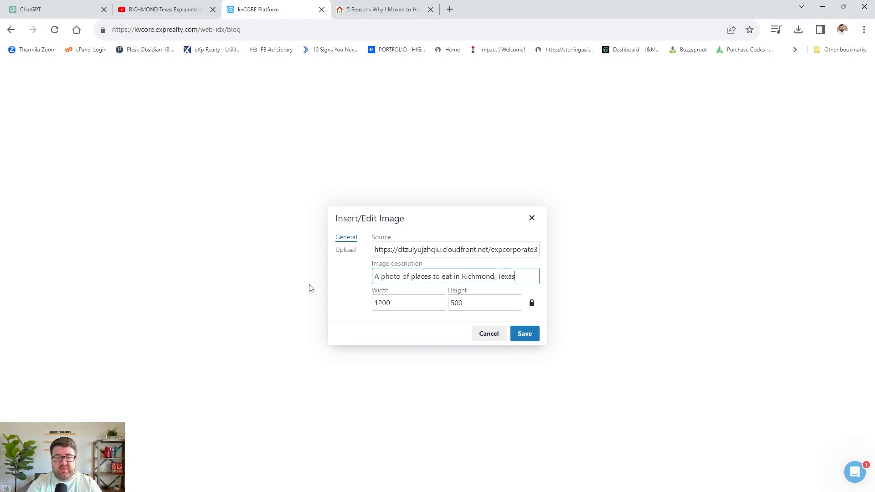
{"action": "left_click", "coordinate": [525, 335]}
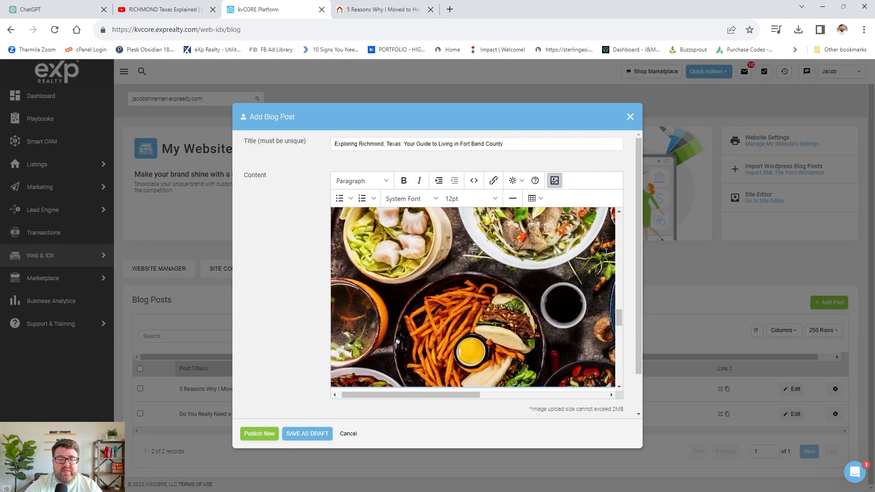
Add an empty line after the "The Richmond Food Scene" paragraph, above the "Richmond's School Systems" heading.
{"action": "scroll", "coordinate": [591, 264], "scroll_direction": "down", "scroll_amount": 10}
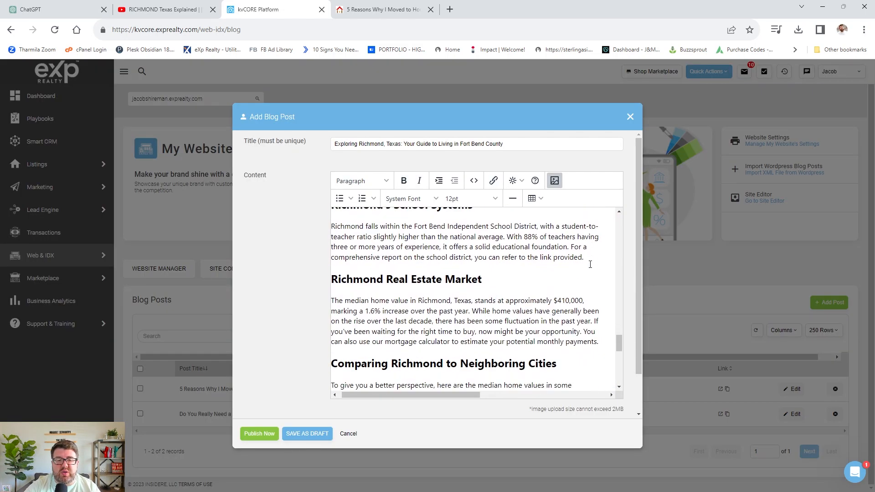
{"action": "scroll", "coordinate": [585, 269], "scroll_direction": "down", "scroll_amount": 5}
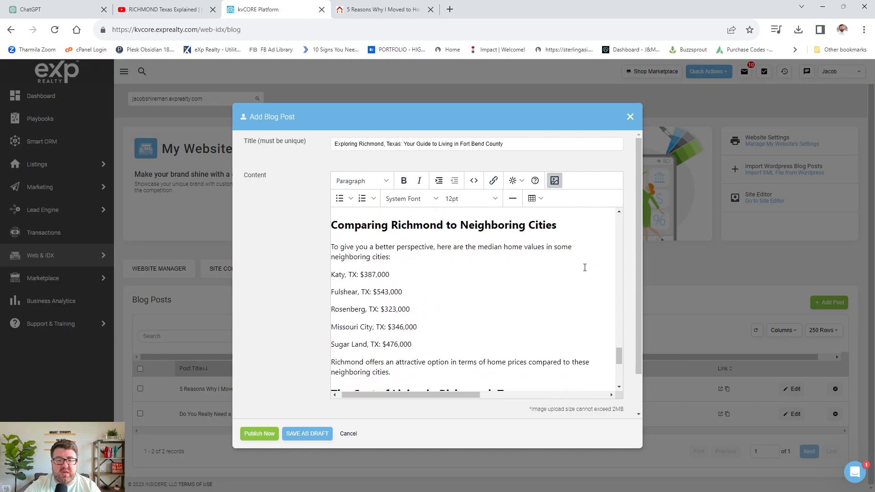
{"action": "scroll", "coordinate": [585, 267], "scroll_direction": "down", "scroll_amount": 3}
{"action": "scroll", "coordinate": [585, 267], "scroll_direction": "up", "scroll_amount": 12}
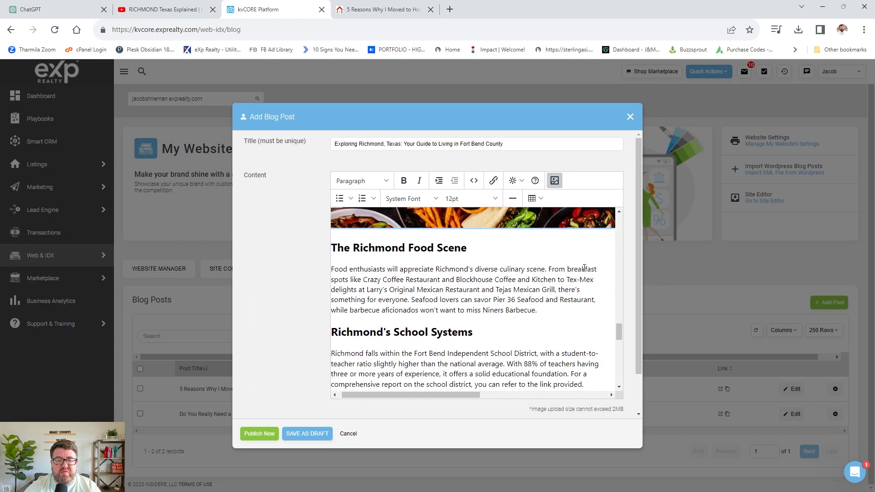
{"action": "scroll", "coordinate": [585, 269], "scroll_direction": "up", "scroll_amount": 8}
{"action": "scroll", "coordinate": [584, 268], "scroll_direction": "down", "scroll_amount": 8}
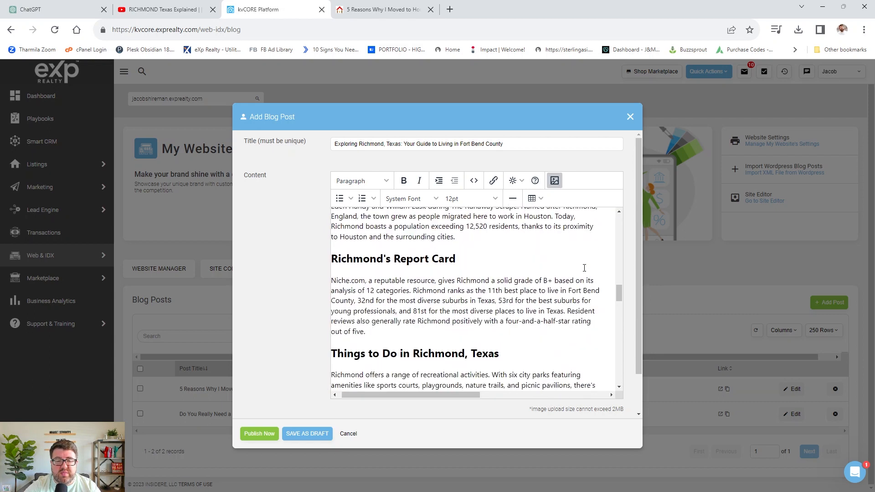
{"action": "scroll", "coordinate": [585, 268], "scroll_direction": "down", "scroll_amount": 7}
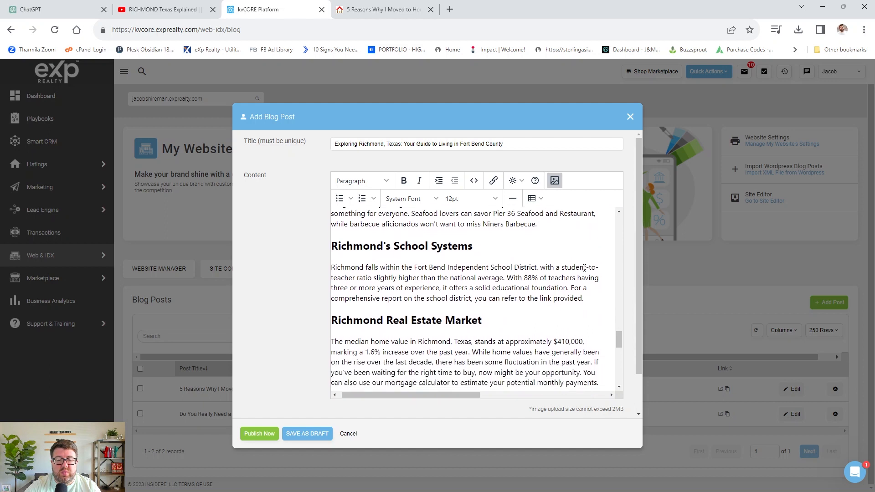
{"action": "scroll", "coordinate": [576, 261], "scroll_direction": "up", "scroll_amount": 3}
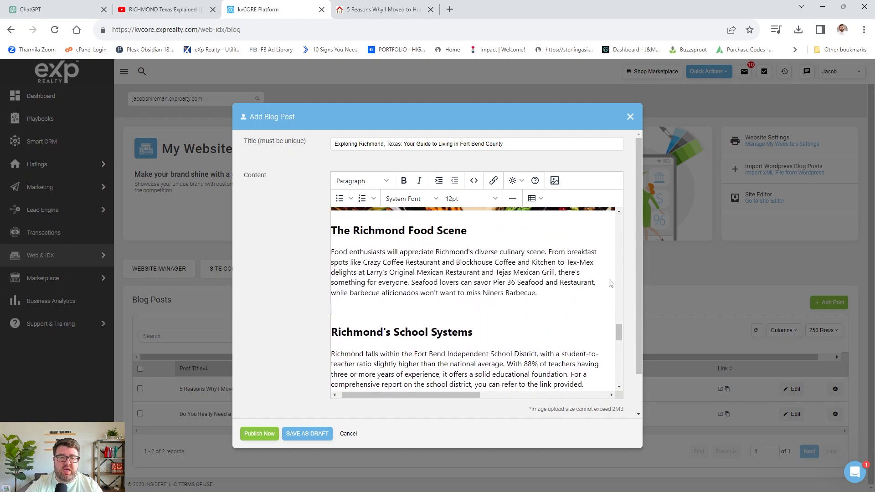
Upload the classroom photo as a new image above the "Richmond's School Systems" heading.
{"action": "left_click", "coordinate": [554, 181]}
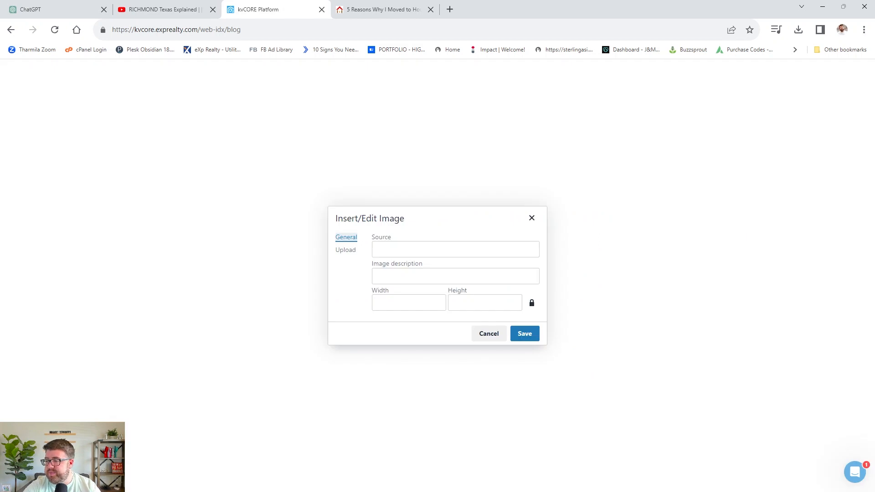
{"action": "left_click_drag", "start_coordinate": [509, 208], "coordinate": [387, 267]}
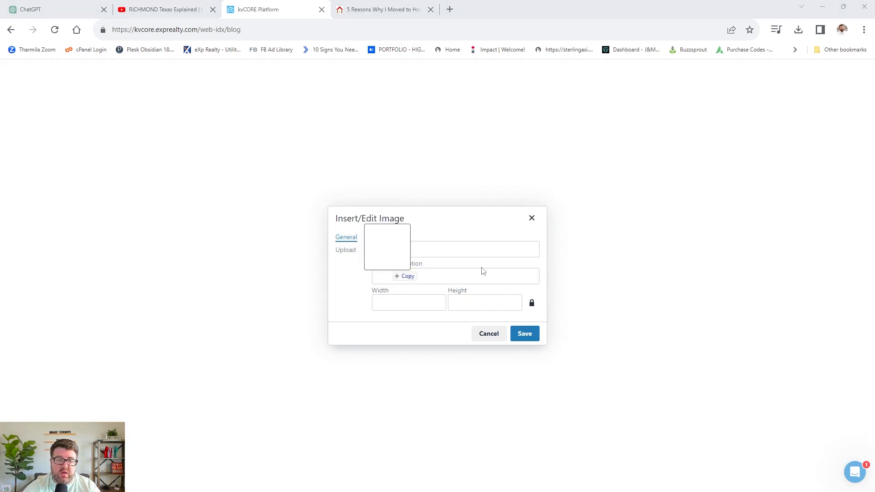
{"action": "left_click", "coordinate": [345, 250]}
{"action": "left_click_drag", "start_coordinate": [874, 196], "coordinate": [474, 257]}
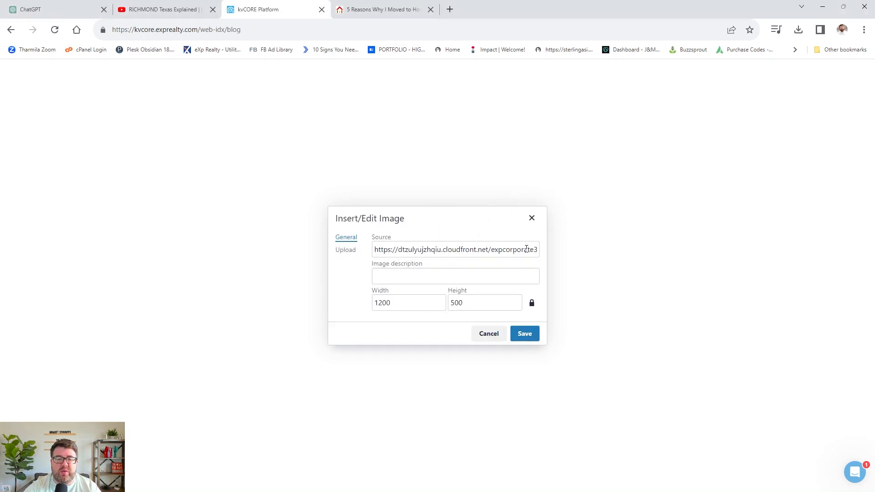
Describe the classroom image as "A photo of a local school in Richmond, Texas" and save it into the post.
{"action": "left_click", "coordinate": [419, 275]}
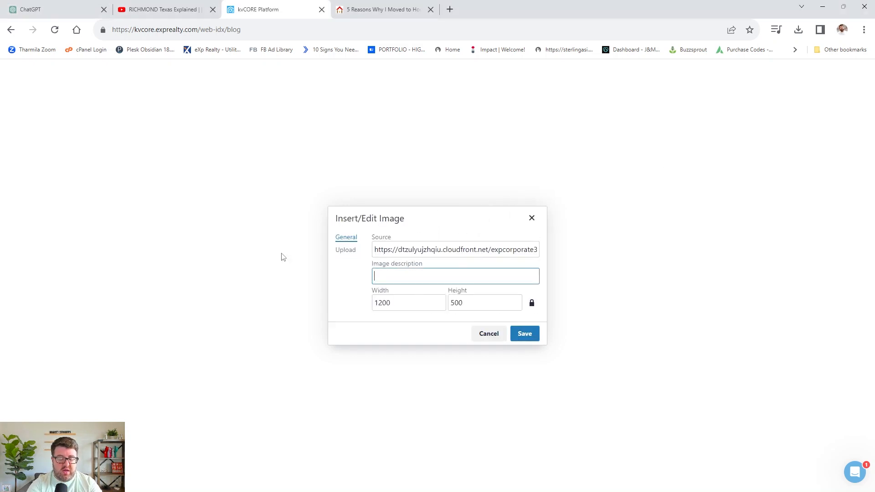
{"action": "type", "text": "A photo of a"}
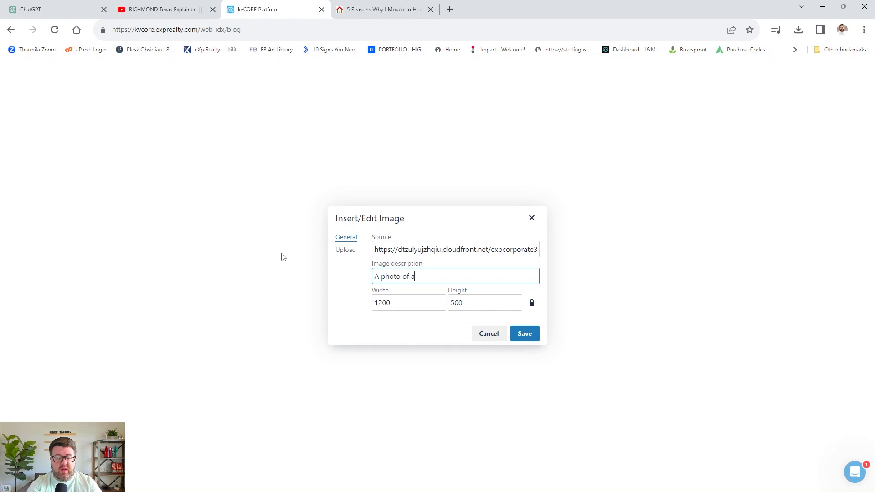
{"action": "type", "text": " local school in Richmond, T"}
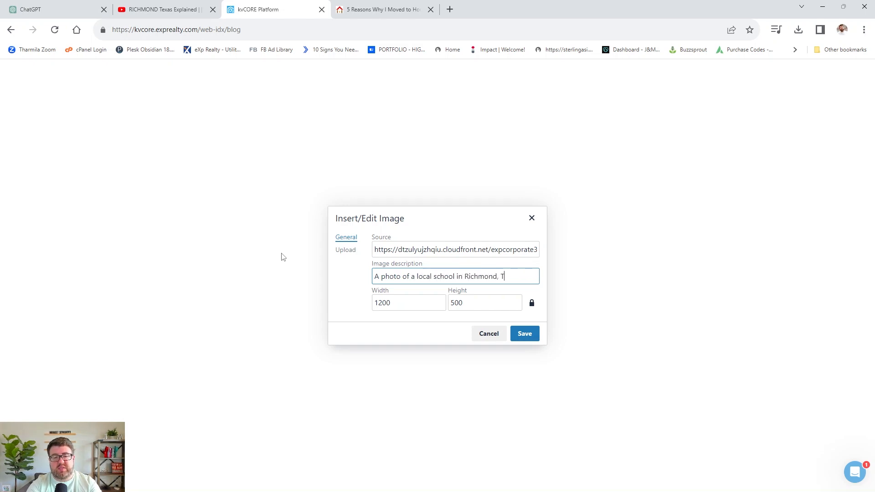
{"action": "type", "text": "exas"}
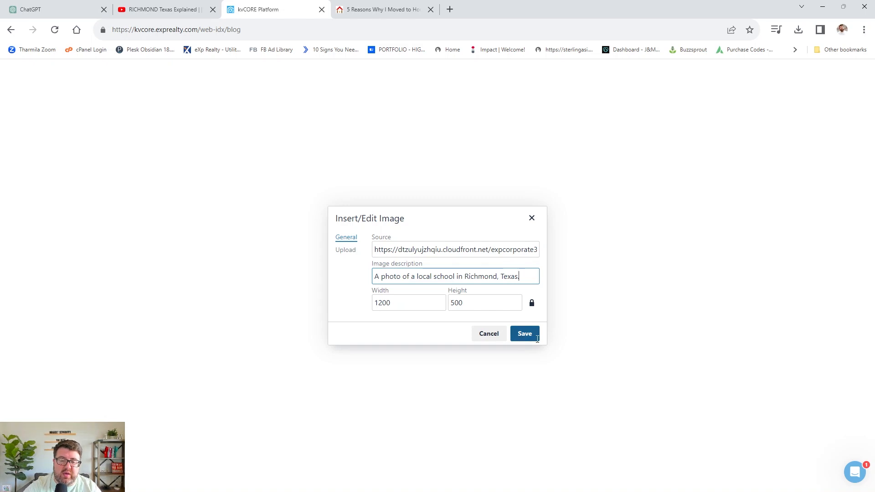
{"action": "left_click", "coordinate": [524, 334]}
{"action": "scroll", "coordinate": [458, 283], "scroll_direction": "down", "scroll_amount": 10}
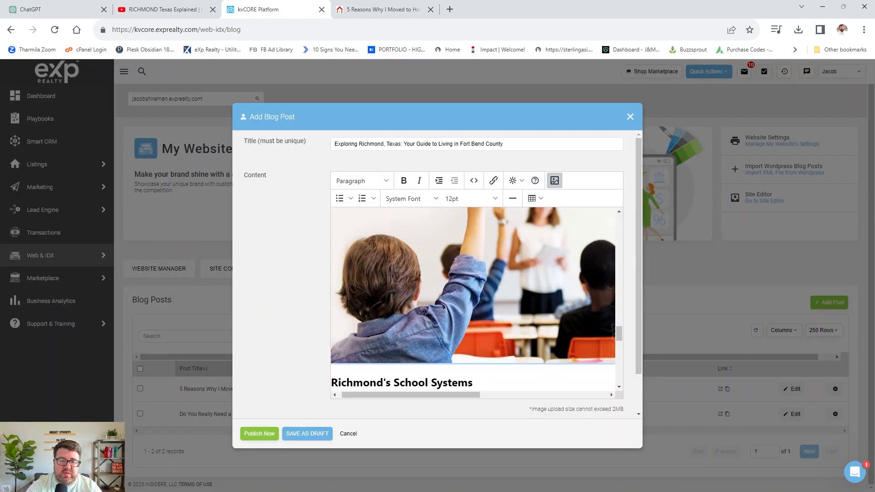
Under "Where is Richmond, Texas, Located?", put "Notable roadways include:" on its own line, ending with a colon.
{"action": "scroll", "coordinate": [457, 265], "scroll_direction": "up", "scroll_amount": 15}
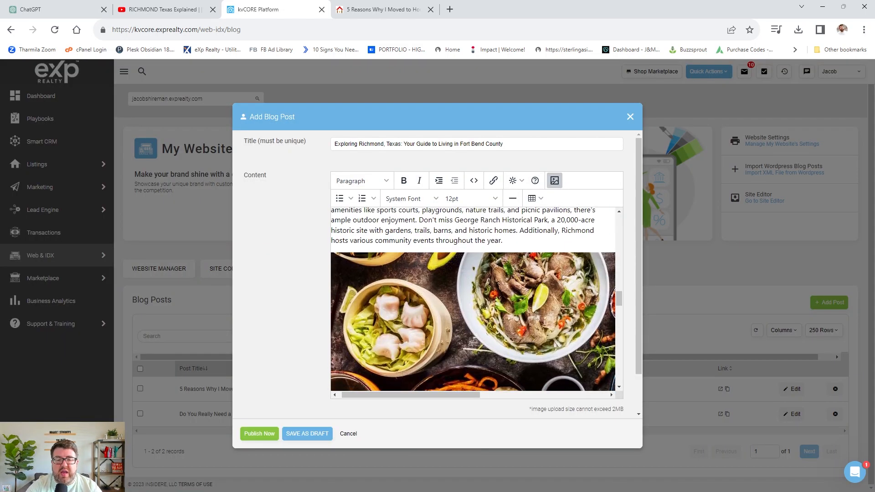
{"action": "scroll", "coordinate": [468, 285], "scroll_direction": "up", "scroll_amount": 2}
{"action": "scroll", "coordinate": [478, 315], "scroll_direction": "down", "scroll_amount": 3}
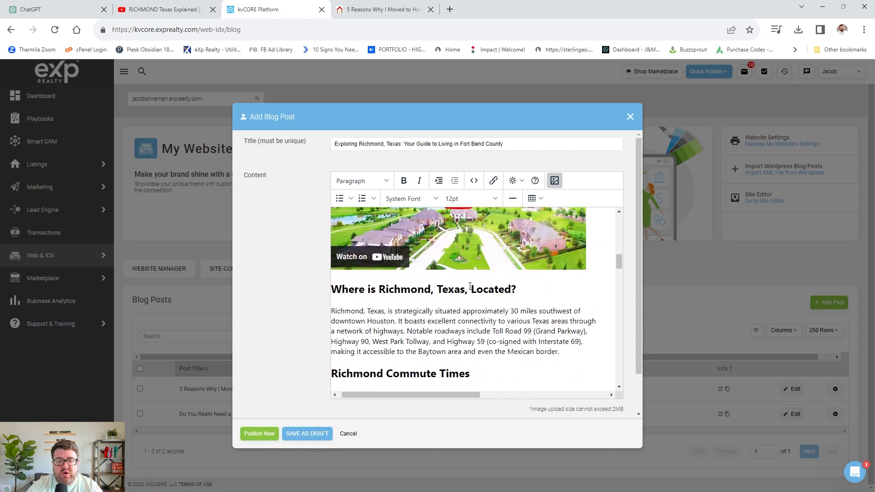
{"action": "scroll", "coordinate": [561, 289], "scroll_direction": "down", "scroll_amount": 3}
{"action": "scroll", "coordinate": [562, 288], "scroll_direction": "up", "scroll_amount": 2}
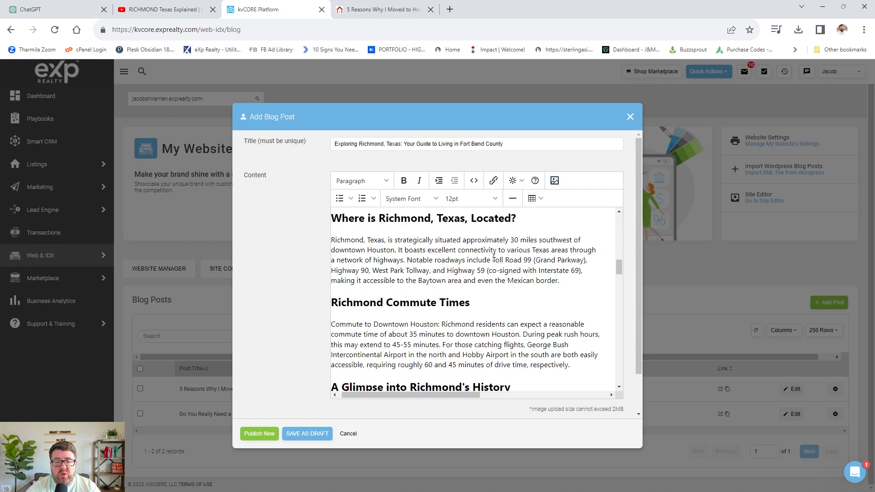
{"action": "key", "text": "Return"}
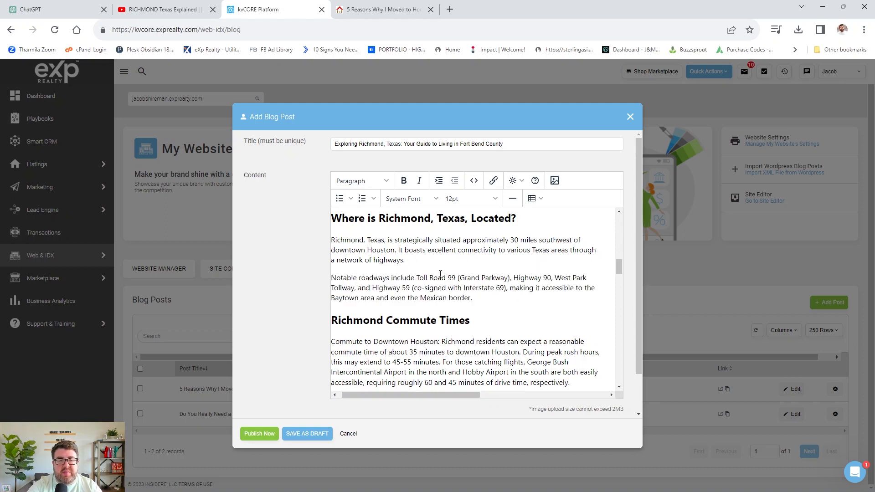
{"action": "left_click", "coordinate": [412, 279]}
{"action": "type", "text": ":"}
{"action": "key", "text": "Return"}
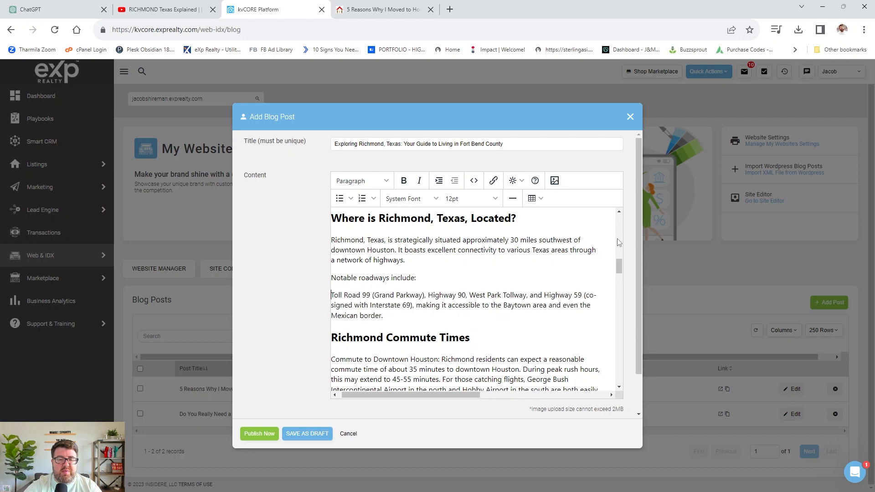
Turn the roadways text into a bulleted list, with "Toll Road 99 (Grand Parkway)" as its own bullet without the trailing comma.
{"action": "left_click_drag", "start_coordinate": [382, 316], "coordinate": [337, 296]}
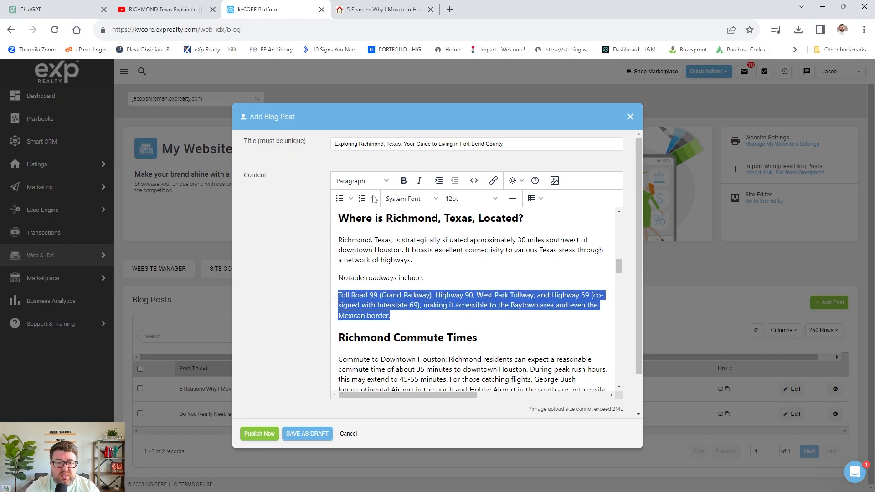
{"action": "left_click", "coordinate": [339, 200]}
{"action": "left_click", "coordinate": [453, 295]}
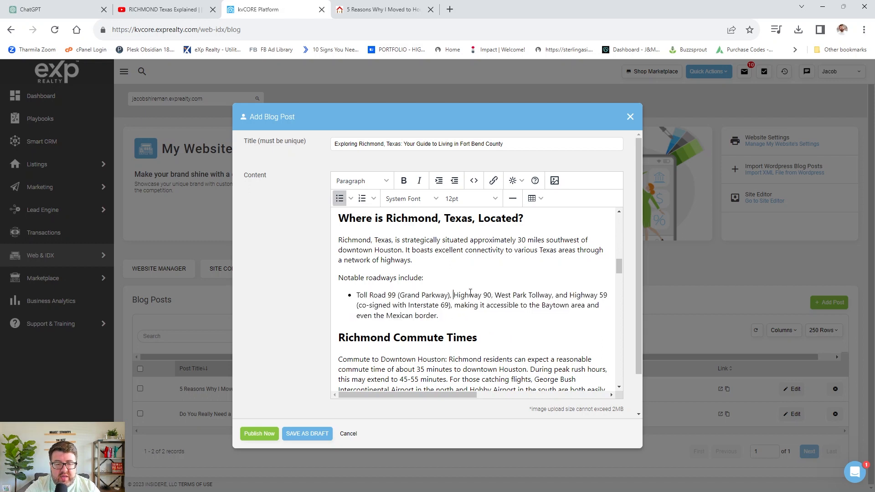
{"action": "key", "text": "BackSpace"}
{"action": "key", "text": "BackSpace"}
{"action": "key", "text": "Return"}
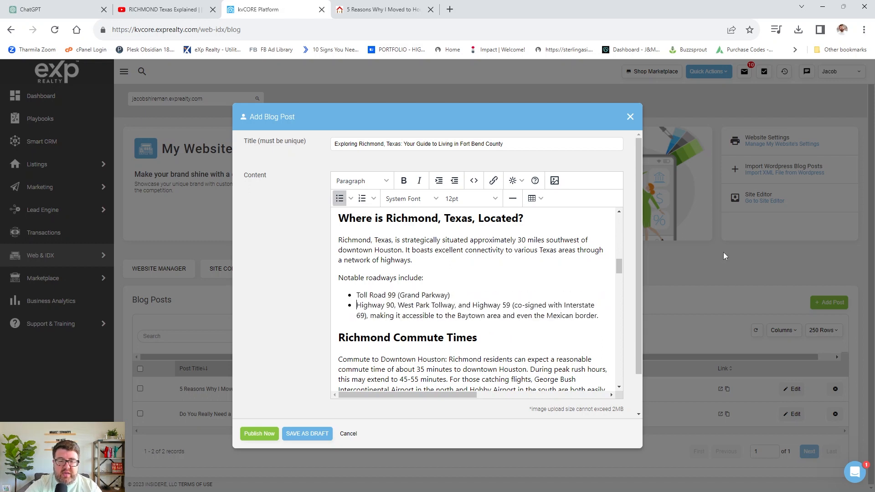
Move "Highway 59" and its following text into a separate bullet and remove ", and" after "West Park Tollway".
{"action": "left_click", "coordinate": [473, 305]}
{"action": "key", "text": "Return"}
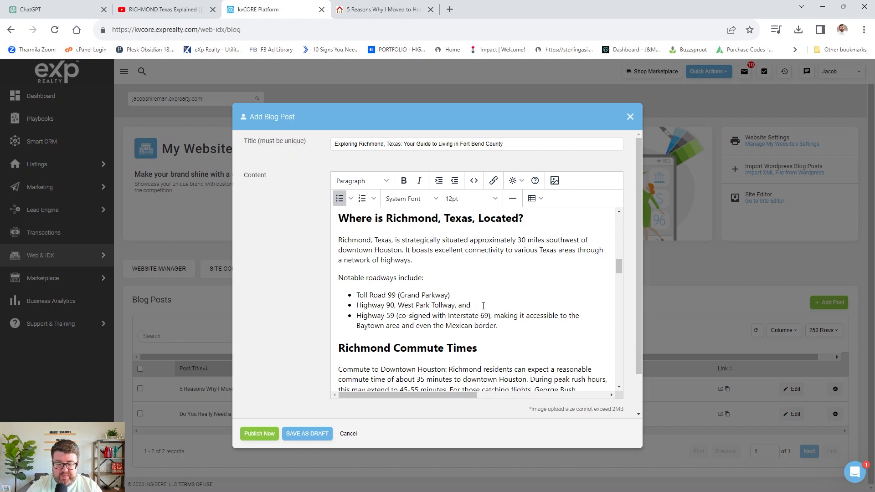
{"action": "key", "text": "BackSpace"}
{"action": "key", "text": "BackSpace"}
{"action": "key", "text": "BackSpace"}
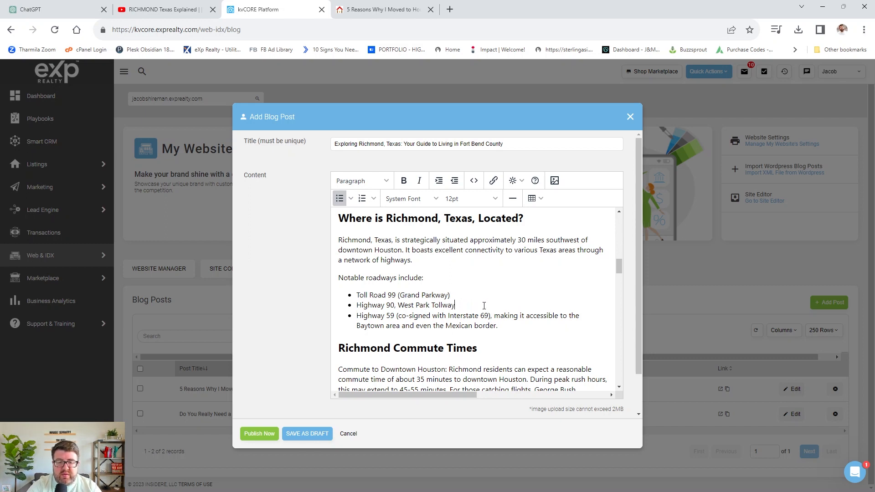
{"action": "left_click", "coordinate": [524, 326]}
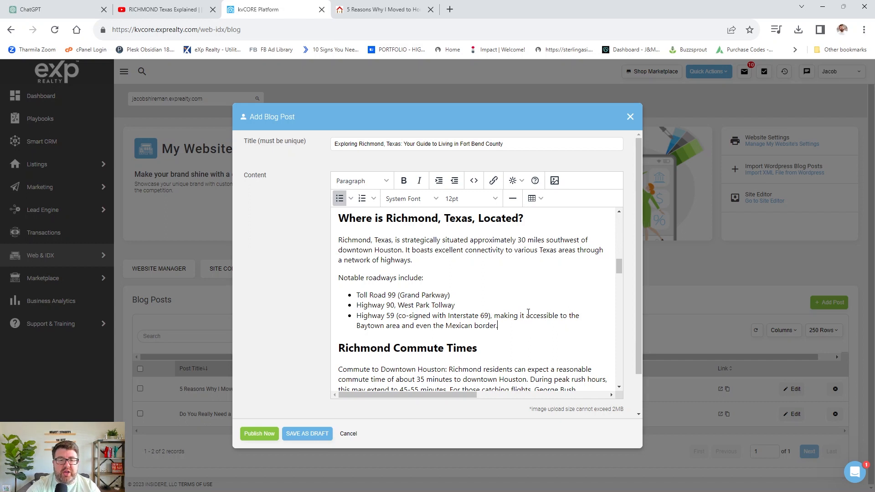
Format the "Notable roadways include:" line in italics only, without bold.
{"action": "left_click_drag", "start_coordinate": [431, 282], "coordinate": [340, 279]}
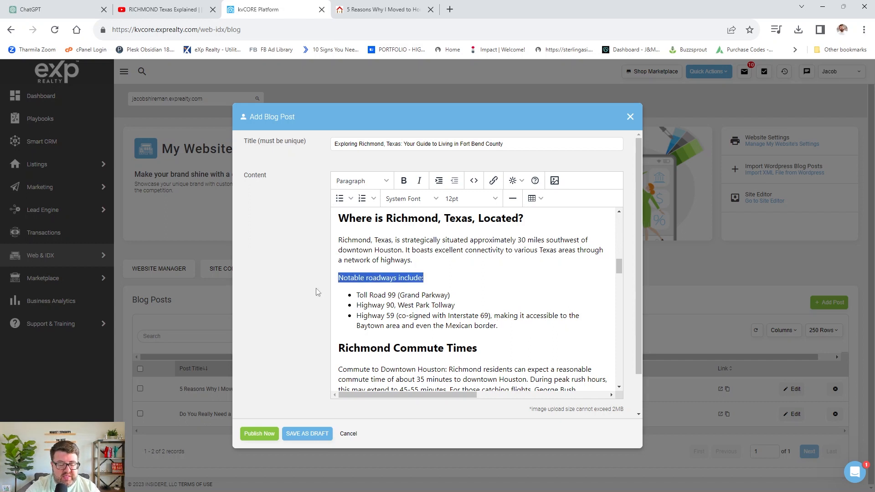
{"action": "key", "text": "ctrl+b"}
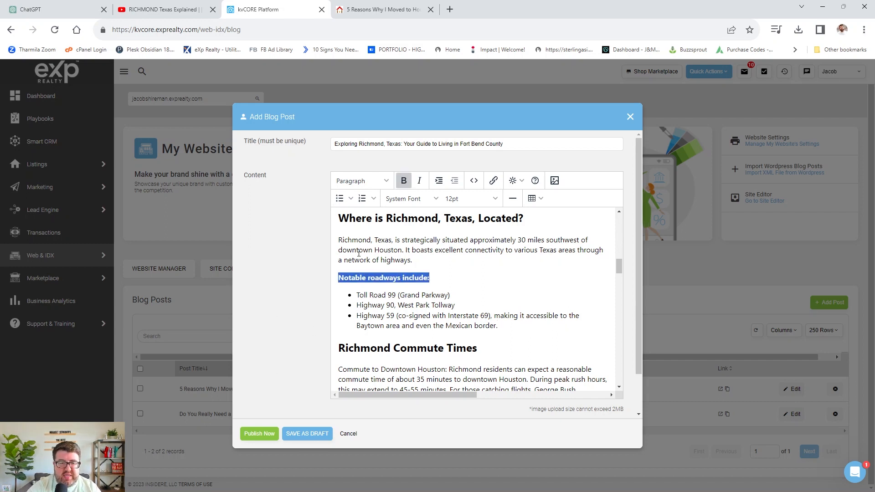
{"action": "left_click", "coordinate": [420, 180]}
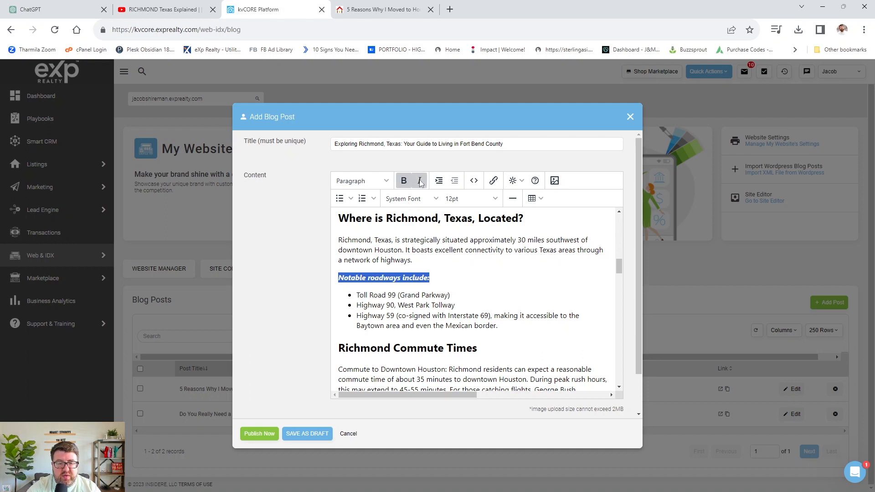
{"action": "left_click", "coordinate": [470, 274]}
{"action": "left_click_drag", "start_coordinate": [430, 278], "coordinate": [337, 278]}
{"action": "left_click", "coordinate": [419, 181]}
{"action": "left_click", "coordinate": [420, 181]}
{"action": "left_click", "coordinate": [404, 180]}
{"action": "left_click", "coordinate": [510, 306]}
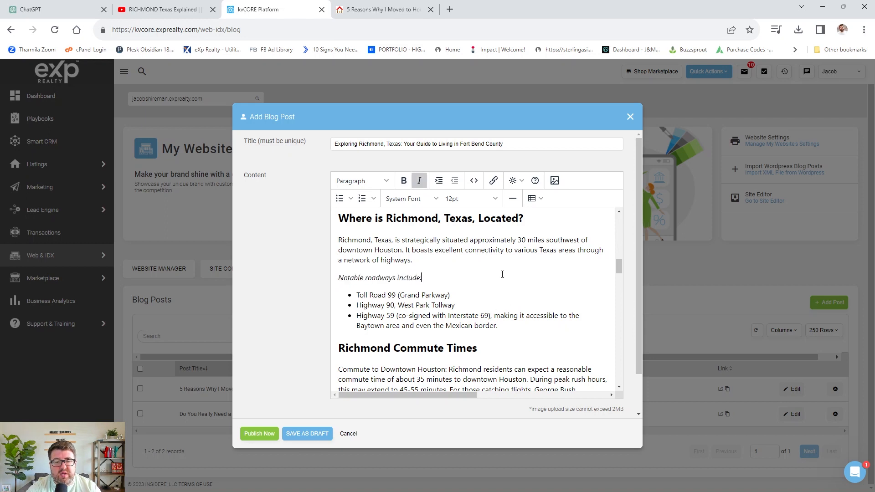
Under "Richmond Commute Times", put "For those catching flights:" on its own line, replacing its comma with a colon.
{"action": "scroll", "coordinate": [525, 291], "scroll_direction": "down", "scroll_amount": 3}
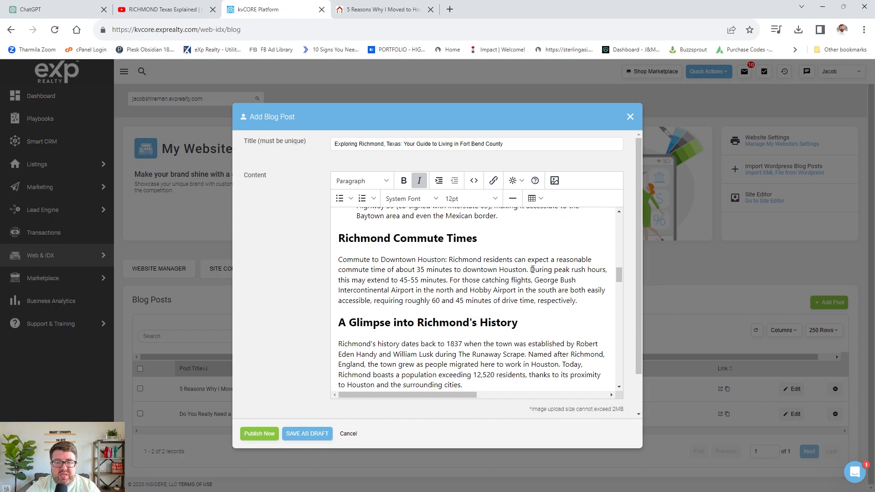
{"action": "left_click", "coordinate": [449, 282]}
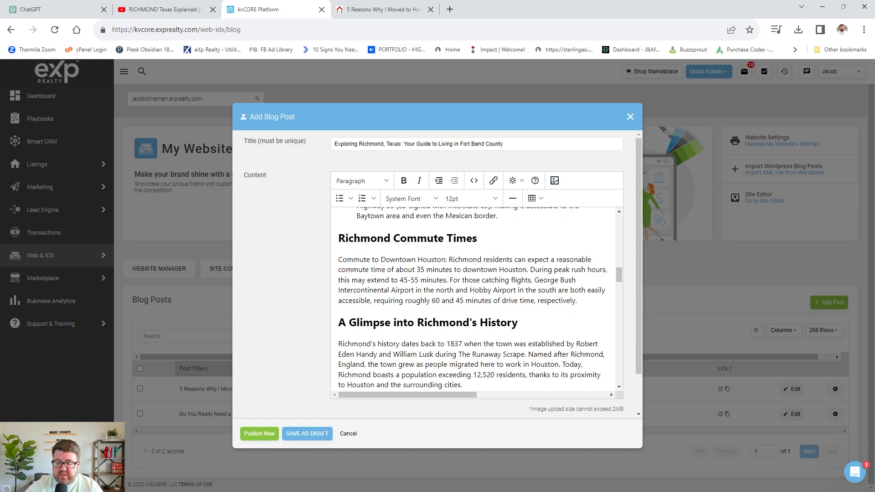
{"action": "key", "text": "Return"}
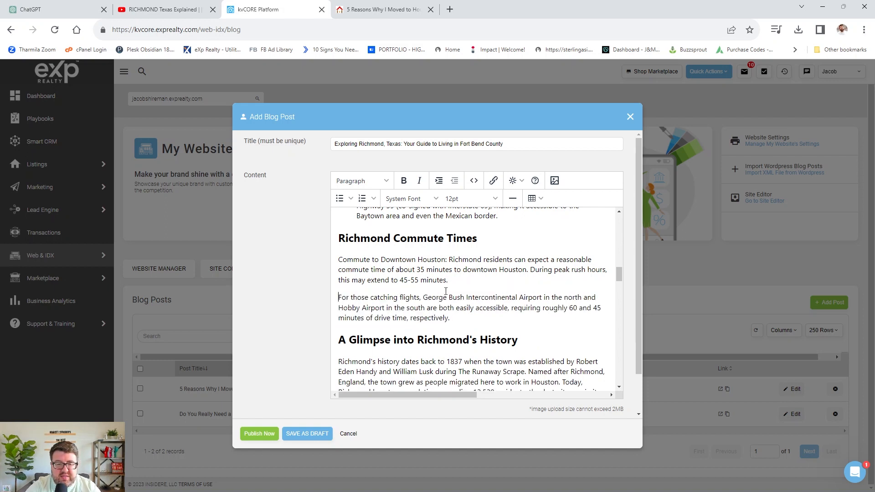
{"action": "scroll", "coordinate": [423, 301], "scroll_direction": "down", "scroll_amount": 1}
{"action": "left_click", "coordinate": [421, 301]}
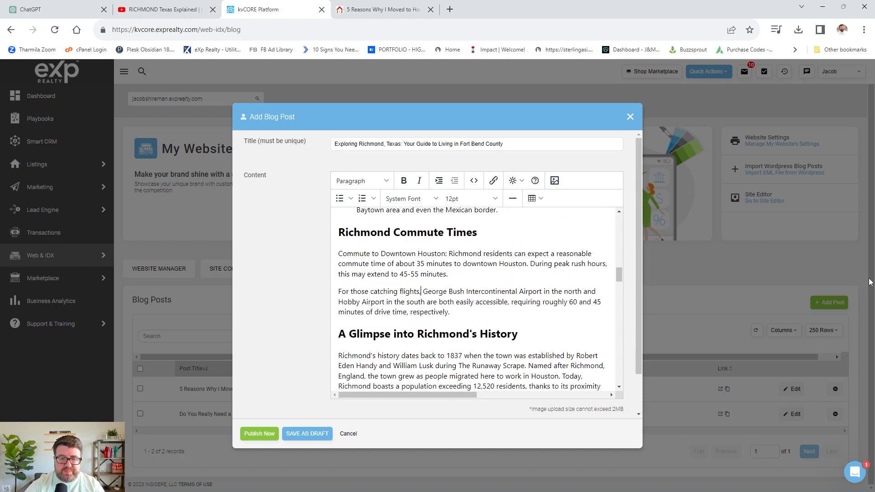
{"action": "key", "text": "BackSpace"}
{"action": "type", "text": ":"}
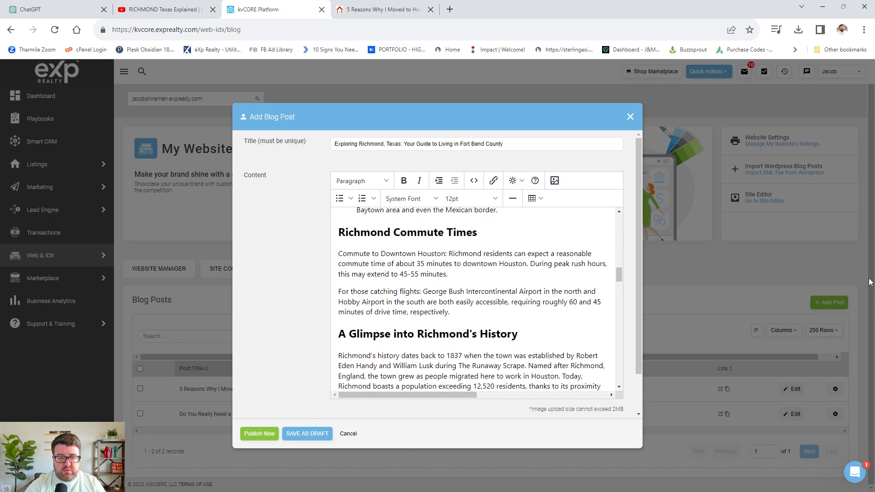
{"action": "key", "text": "Return"}
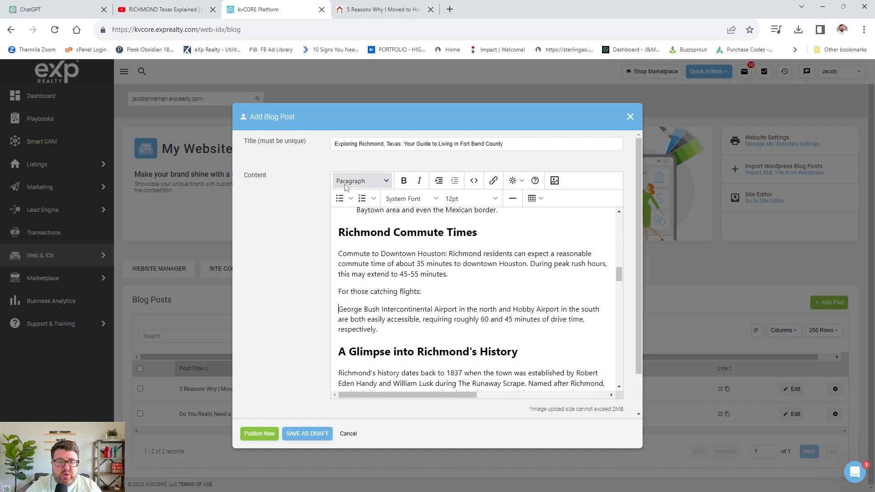
Turn the airport text into a bulleted list with separate George Bush Intercontinental and Hobby Airport bullets, removing "and" between them.
{"action": "left_click", "coordinate": [339, 198]}
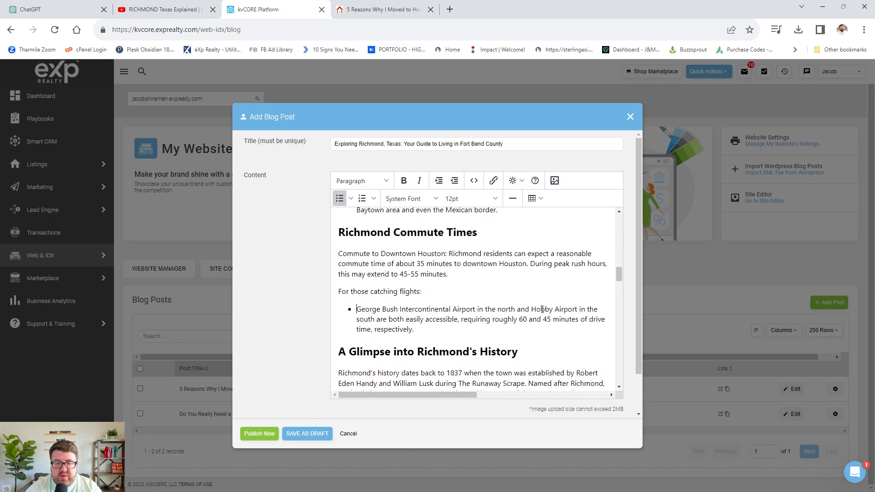
{"action": "key", "text": "Return"}
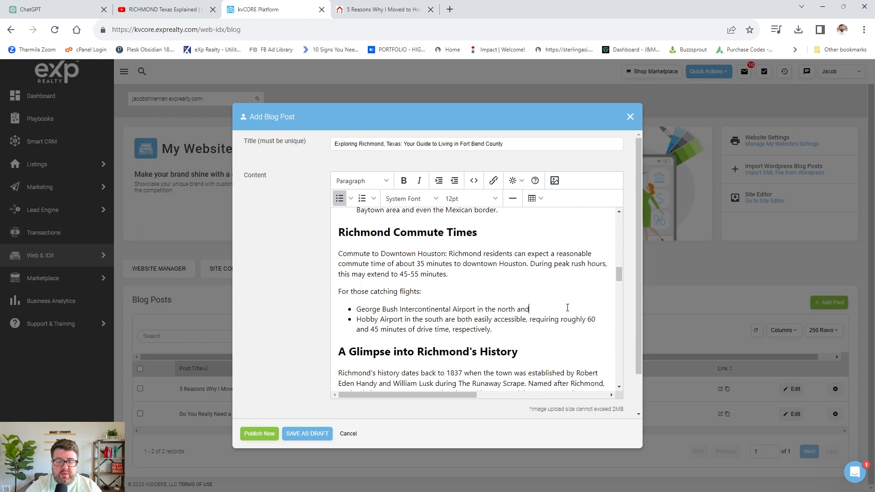
{"action": "key", "text": "BackSpace"}
{"action": "key", "text": "BackSpace"}
{"action": "key", "text": "BackSpace"}
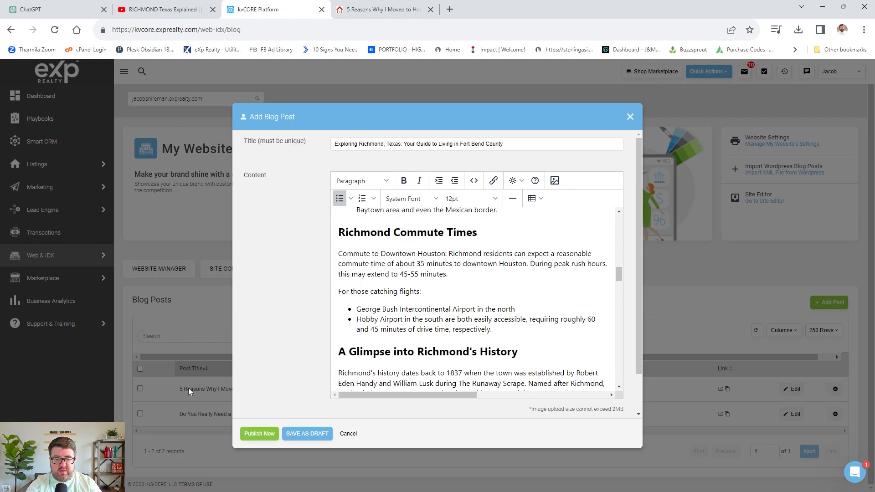
Add "about 60 minute drive" to the end of the George Bush Intercontinental Airport bullet.
{"action": "type", "text": "a"}
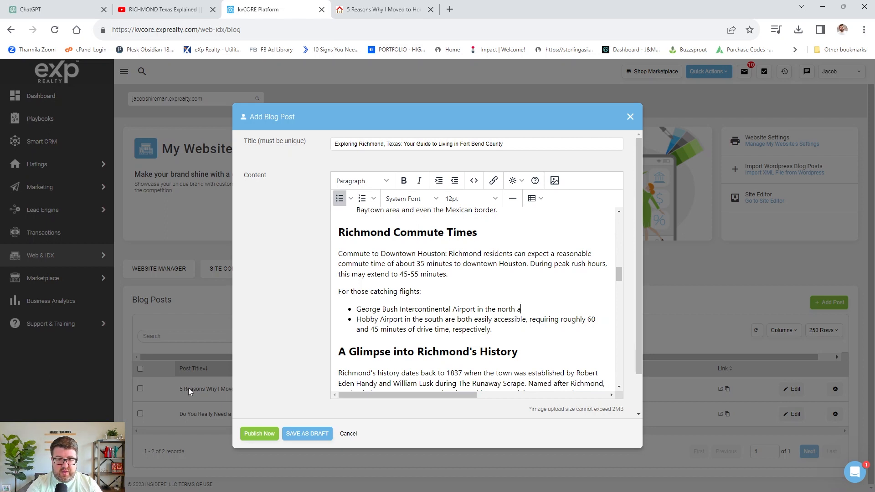
{"action": "type", "text": "bout 60 mi"}
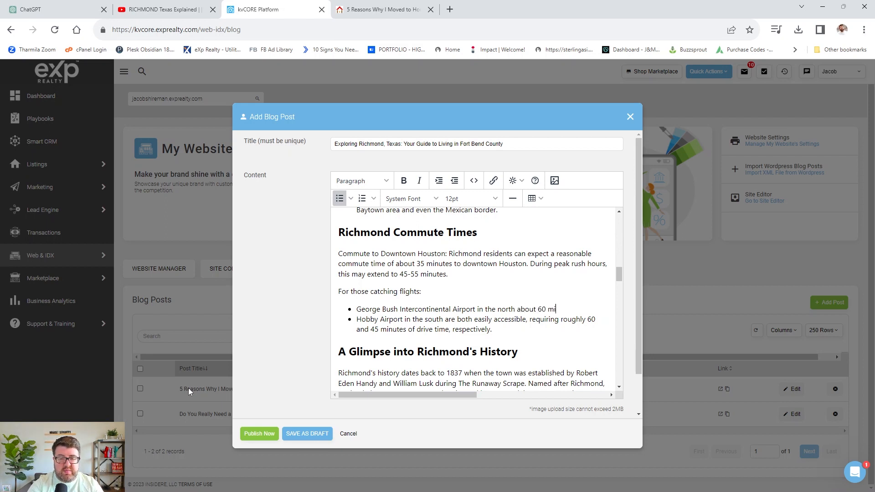
{"action": "type", "text": "nute drive"}
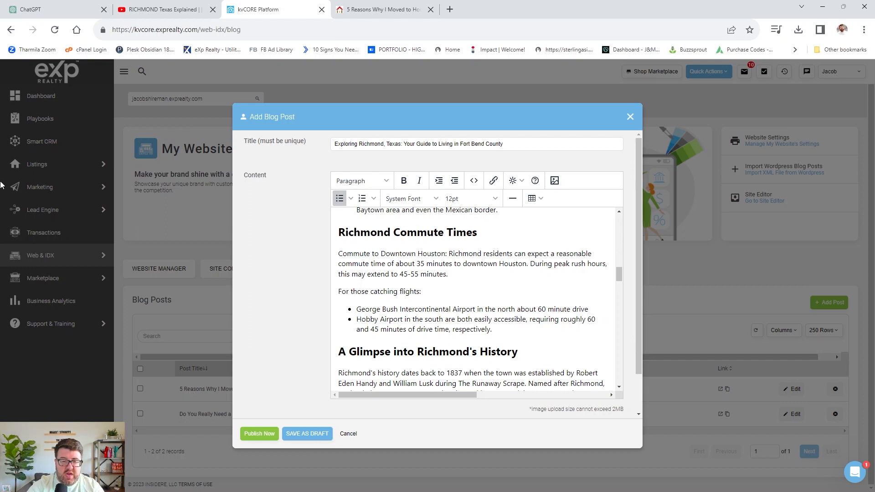
Replace the text after "Hobby Airport in the south" with "about a 45 minute drive", without a final period.
{"action": "left_click", "coordinate": [446, 329]}
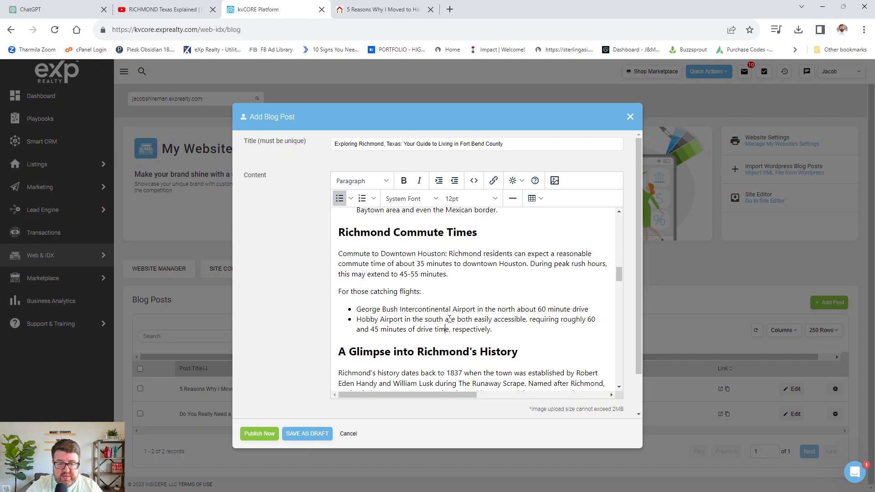
{"action": "left_click_drag", "start_coordinate": [446, 319], "coordinate": [500, 330]}
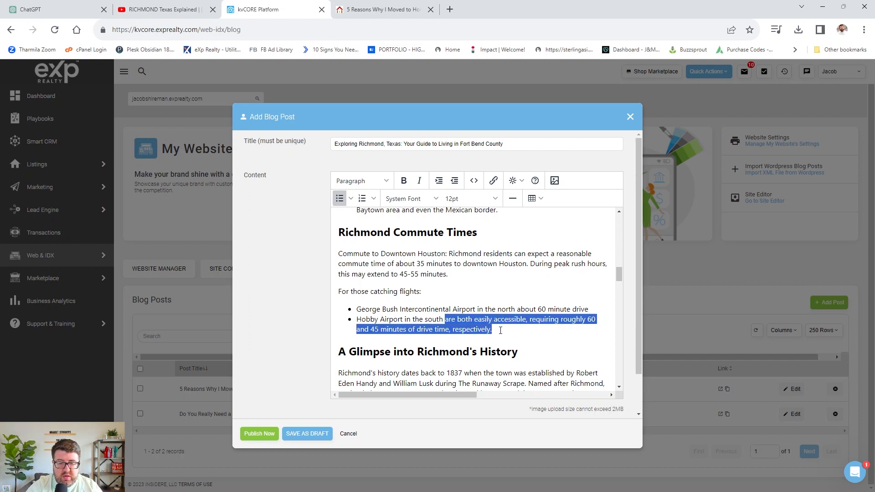
{"action": "type", "text": "about"}
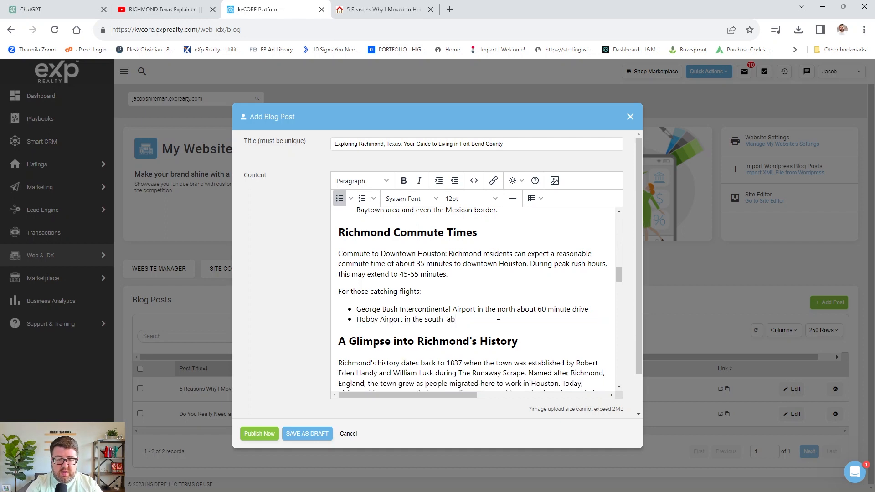
{"action": "key", "text": "BackSpace"}
{"action": "key", "text": "BackSpace"}
{"action": "key", "text": "BackSpace"}
{"action": "key", "text": "BackSpace"}
{"action": "key", "text": "BackSpace"}
{"action": "key", "text": "BackSpace"}
{"action": "key", "text": "BackSpace"}
{"action": "type", "text": "about a 45 minute drive."}
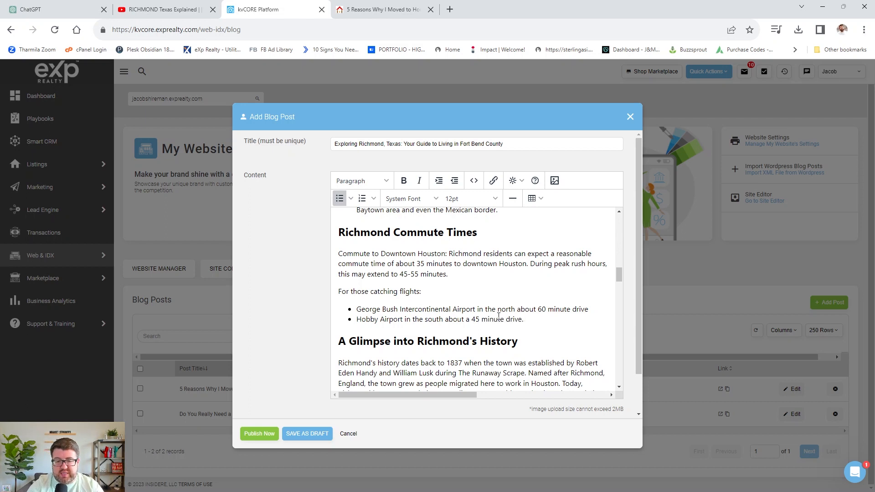
{"action": "key", "text": "BackSpace"}
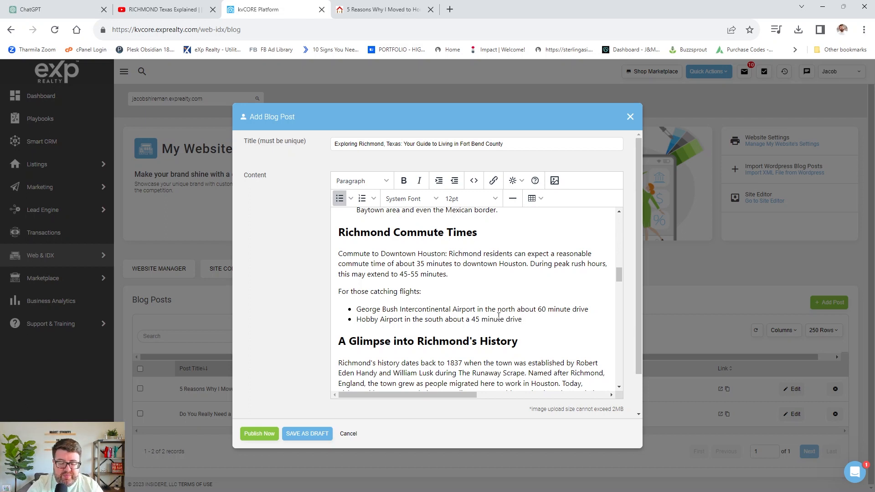
Split the "A Glimpse into Richmond's History" paragraph so that "Today, Richmond boasts a population" starts a new paragraph.
{"action": "scroll", "coordinate": [546, 302], "scroll_direction": "down", "scroll_amount": 3}
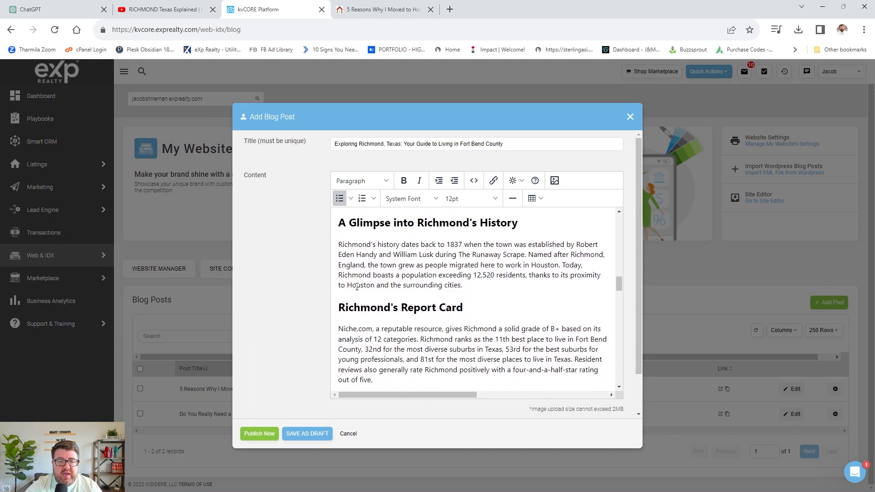
{"action": "left_click", "coordinate": [565, 265]}
{"action": "key", "text": "Return"}
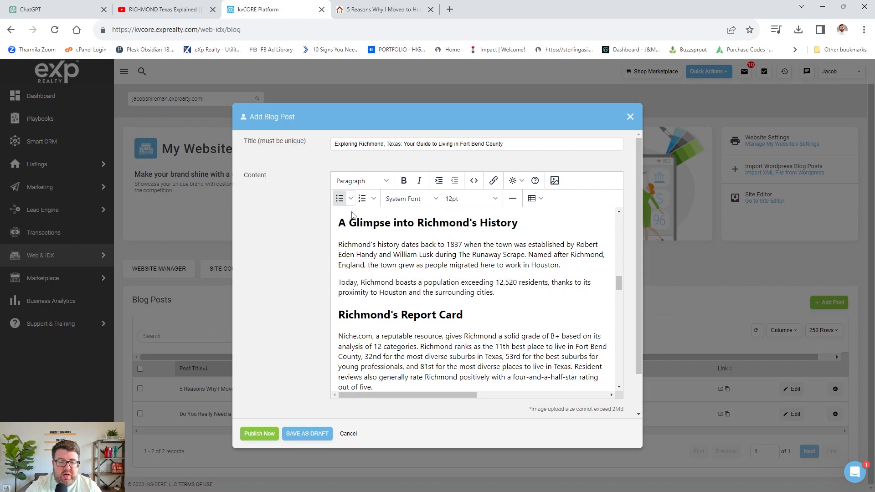
{"action": "scroll", "coordinate": [494, 238], "scroll_direction": "down", "scroll_amount": 2}
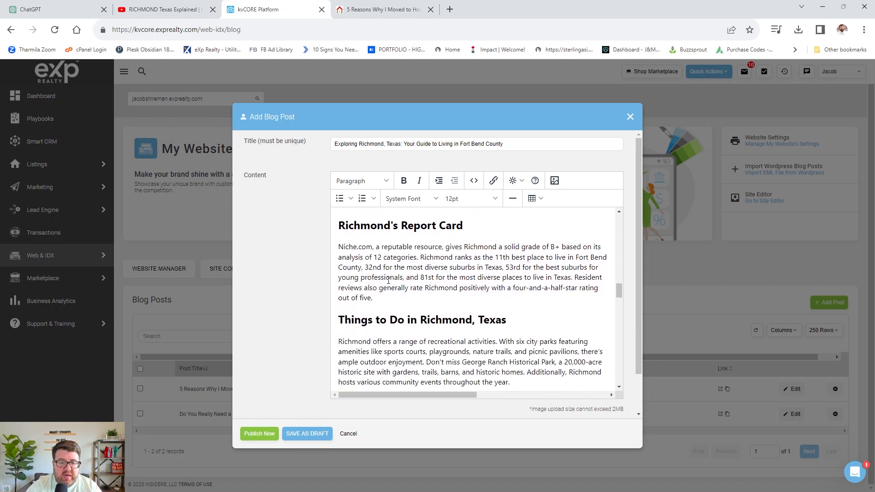
Link "Crazy Coffee Restaurant" in the Richmond Food Scene paragraph to the agent's personal website URL, opening in a new window.
{"action": "scroll", "coordinate": [390, 280], "scroll_direction": "down", "scroll_amount": 6}
{"action": "scroll", "coordinate": [438, 275], "scroll_direction": "down", "scroll_amount": 4}
{"action": "scroll", "coordinate": [556, 260], "scroll_direction": "up", "scroll_amount": 1}
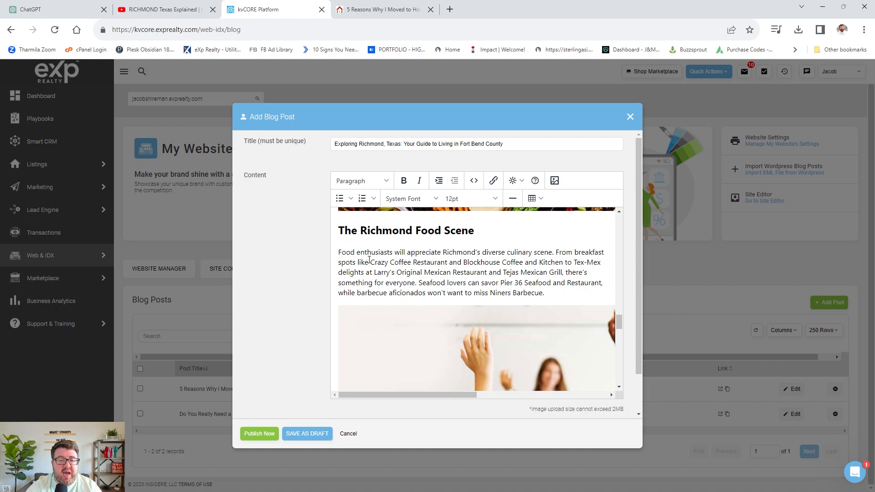
{"action": "left_click_drag", "start_coordinate": [371, 263], "coordinate": [449, 265]}
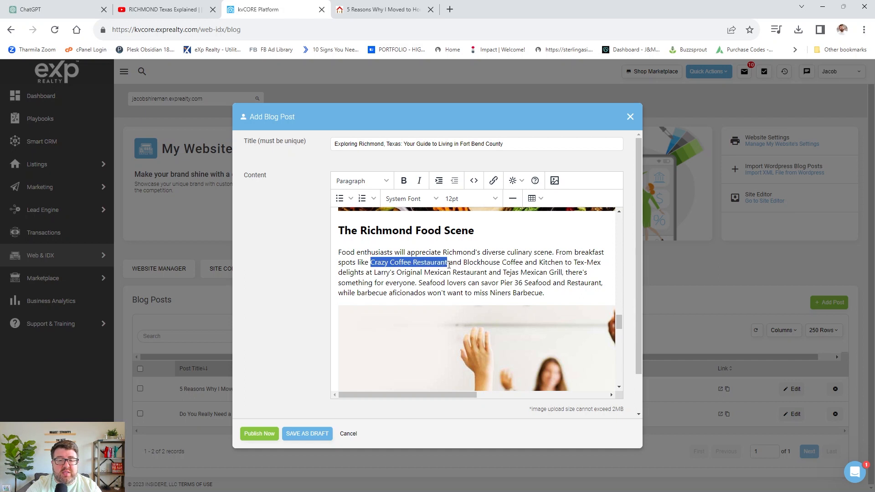
{"action": "left_click", "coordinate": [494, 180]}
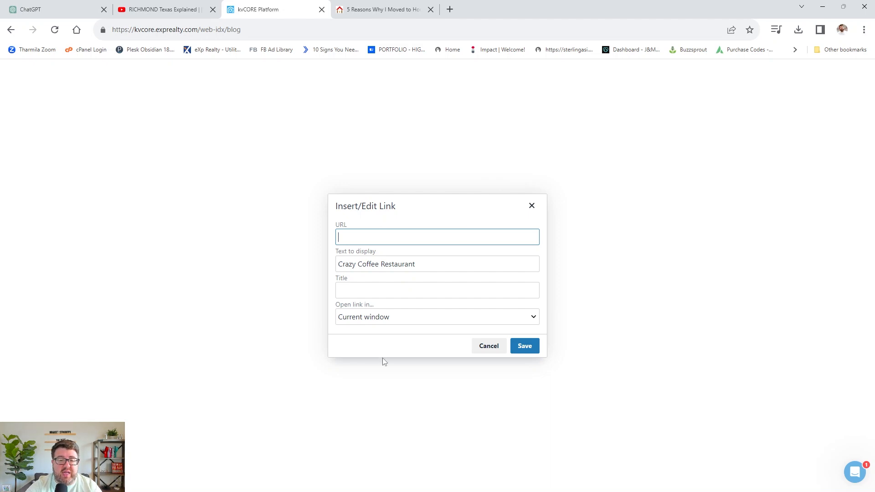
{"action": "left_click", "coordinate": [382, 321]}
{"action": "left_click", "coordinate": [368, 342]}
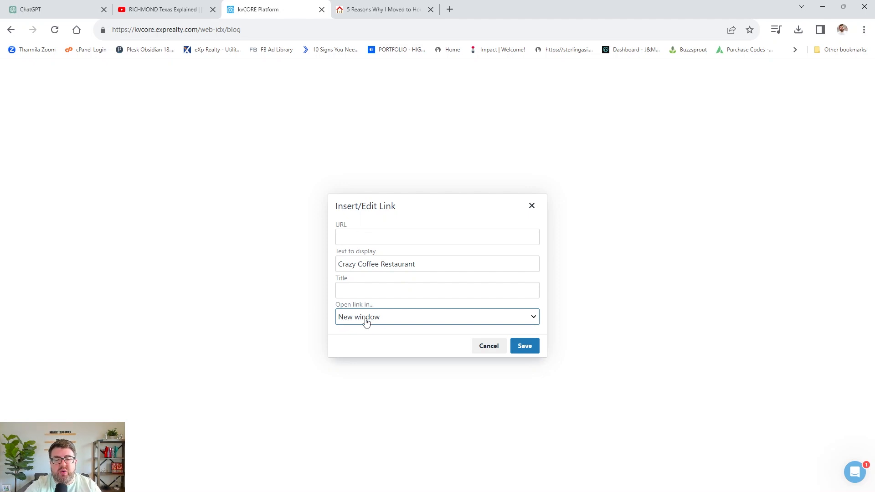
{"action": "left_click", "coordinate": [364, 238]}
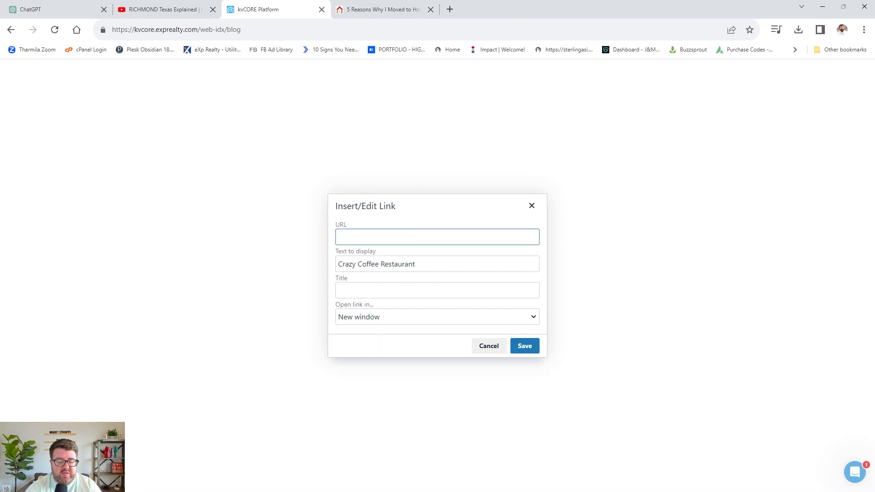
{"action": "type", "text": "https://jaco"}
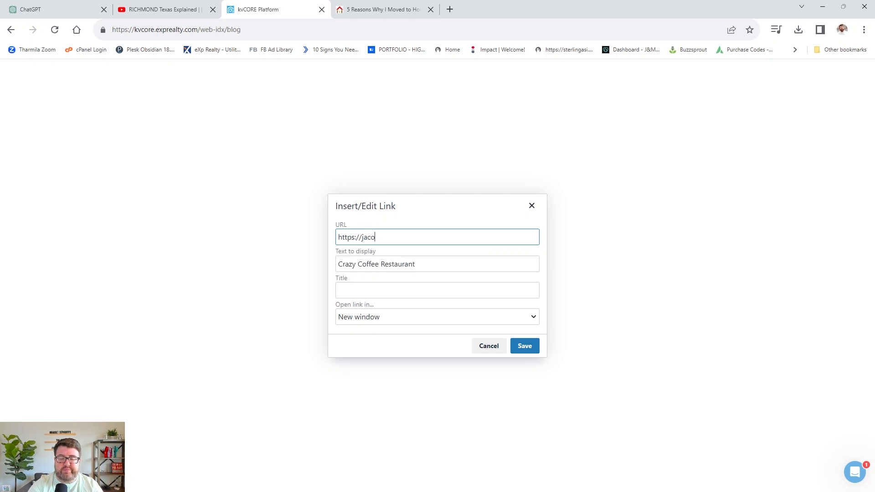
{"action": "type", "text": "bshireman.com"}
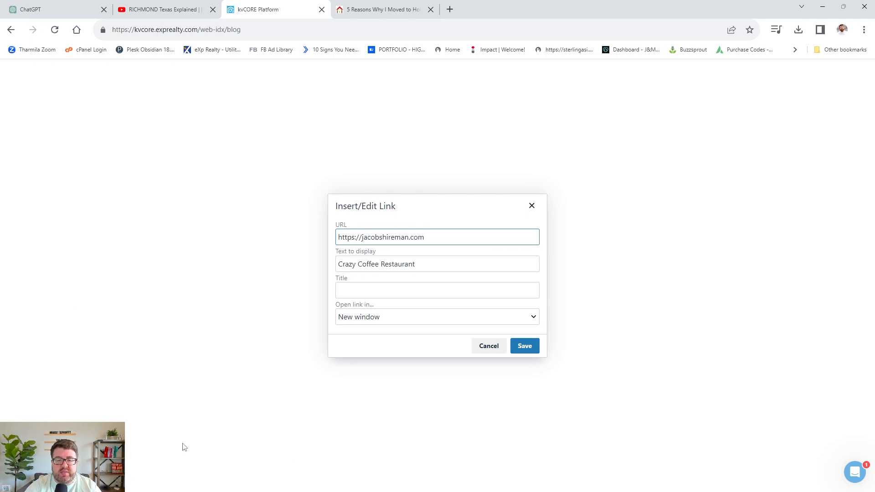
{"action": "left_click", "coordinate": [531, 343]}
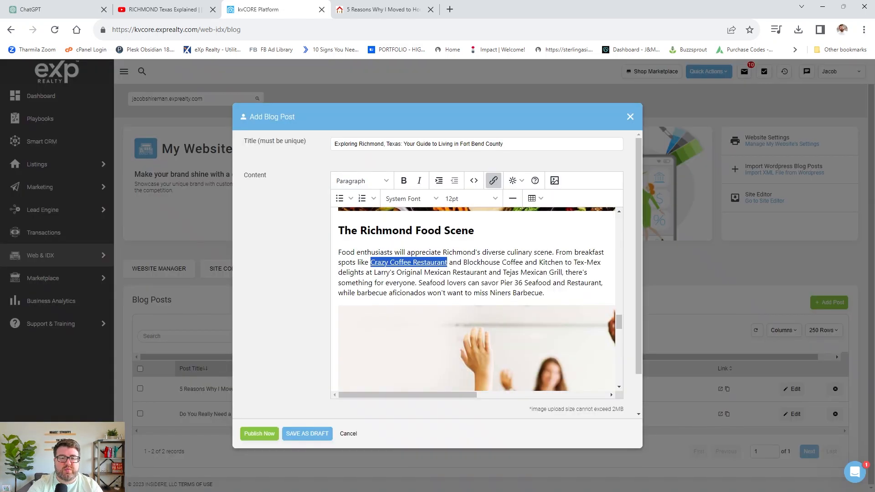
{"action": "left_click", "coordinate": [525, 283]}
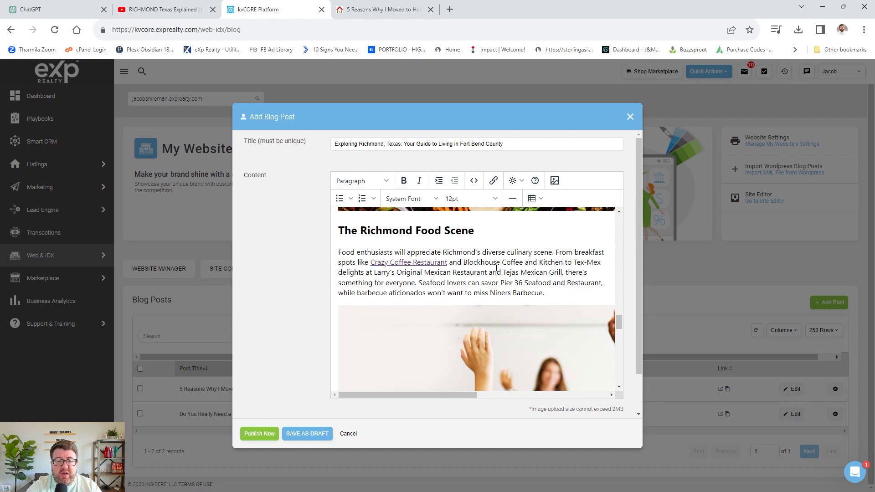
Turn the five neighboring-city home value lines, from Katy to Sugar Land, into a bulleted list.
{"action": "scroll", "coordinate": [498, 267], "scroll_direction": "down", "scroll_amount": 6}
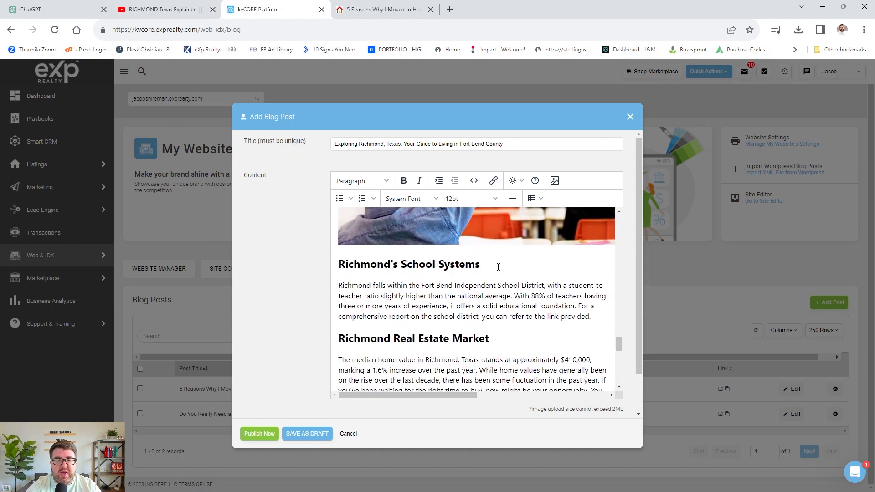
{"action": "scroll", "coordinate": [498, 268], "scroll_direction": "down", "scroll_amount": 1}
{"action": "scroll", "coordinate": [505, 260], "scroll_direction": "up", "scroll_amount": 2}
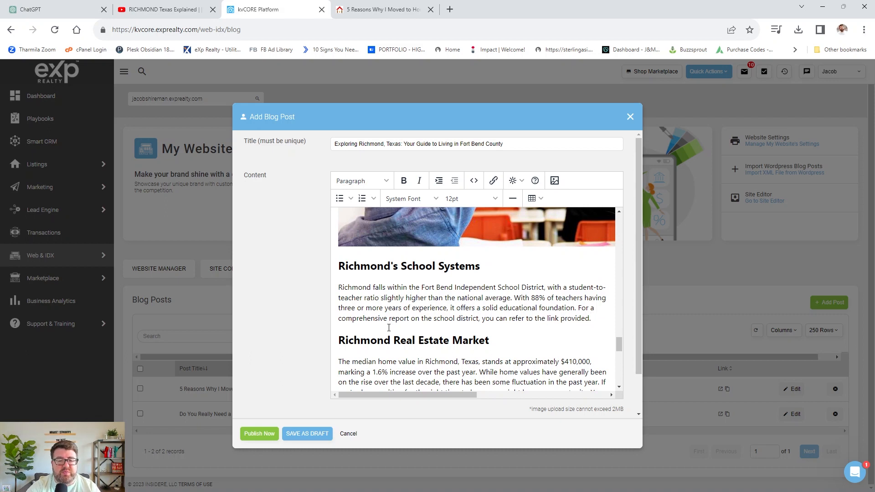
{"action": "scroll", "coordinate": [512, 301], "scroll_direction": "down", "scroll_amount": 3}
{"action": "scroll", "coordinate": [458, 264], "scroll_direction": "up", "scroll_amount": 2}
{"action": "scroll", "coordinate": [437, 283], "scroll_direction": "down", "scroll_amount": 1}
{"action": "scroll", "coordinate": [428, 297], "scroll_direction": "down", "scroll_amount": 2}
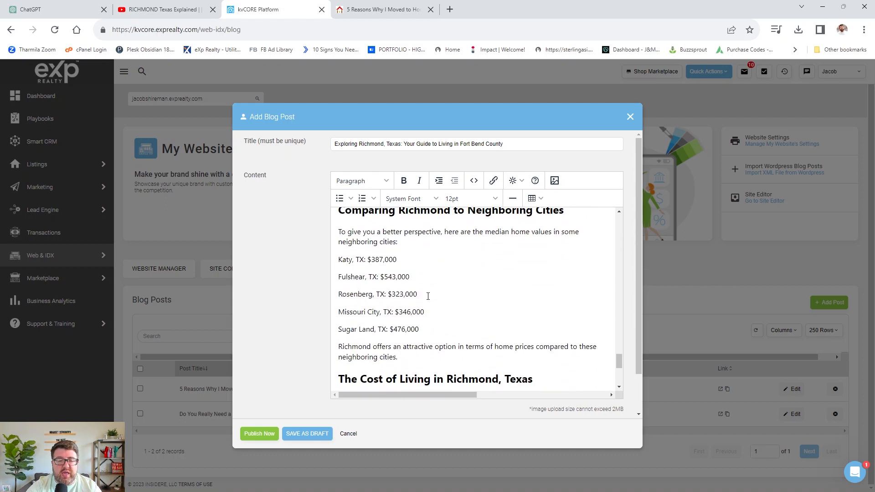
{"action": "left_click_drag", "start_coordinate": [420, 330], "coordinate": [339, 260]}
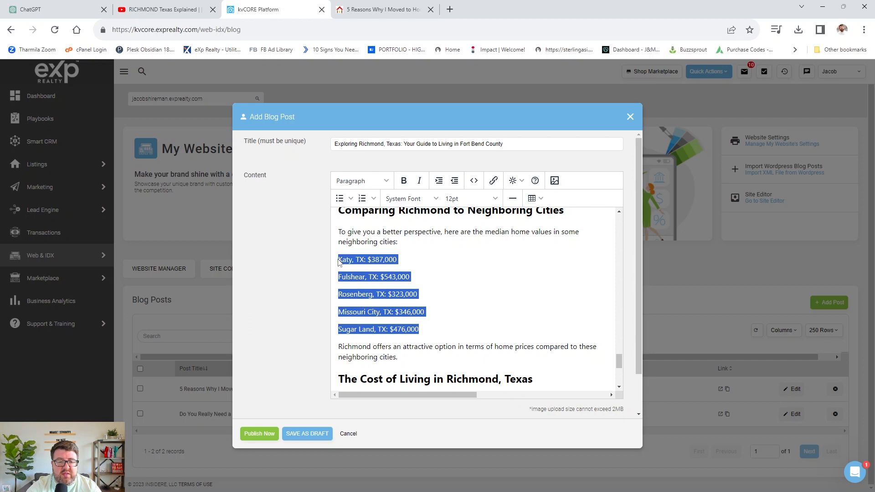
{"action": "left_click", "coordinate": [340, 198]}
{"action": "left_click", "coordinate": [553, 328]}
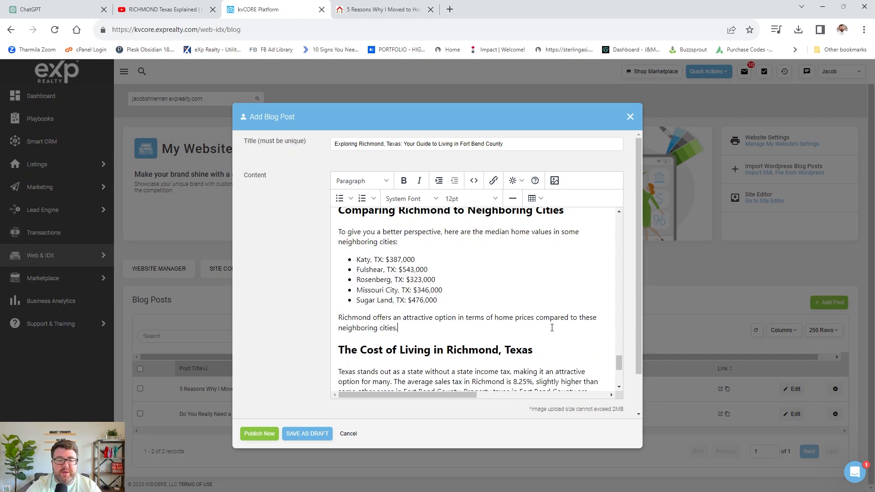
Review the post's formatting from the opening image through the location, commute, history and report card sections.
{"action": "scroll", "coordinate": [548, 331], "scroll_direction": "down", "scroll_amount": 4}
{"action": "scroll", "coordinate": [548, 330], "scroll_direction": "up", "scroll_amount": 10}
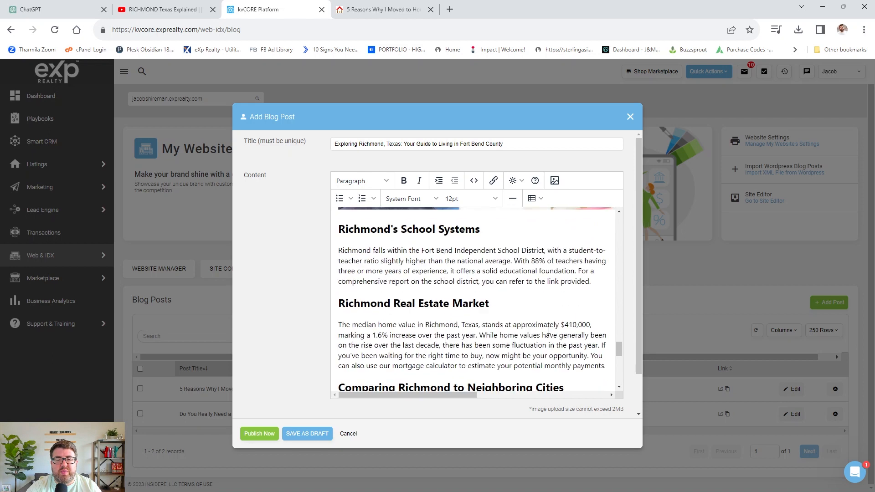
{"action": "scroll", "coordinate": [549, 331], "scroll_direction": "up", "scroll_amount": 10}
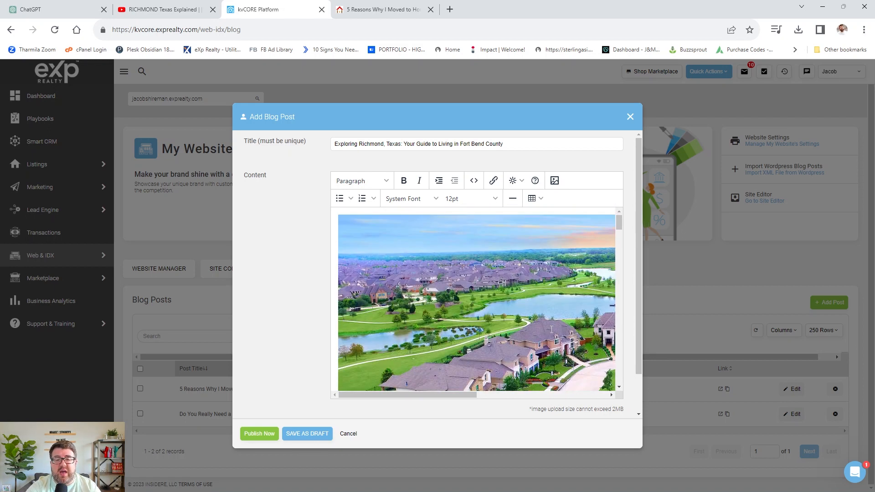
{"action": "scroll", "coordinate": [552, 329], "scroll_direction": "down", "scroll_amount": 5}
{"action": "scroll", "coordinate": [551, 328], "scroll_direction": "down", "scroll_amount": 7}
{"action": "scroll", "coordinate": [382, 294], "scroll_direction": "up", "scroll_amount": 3}
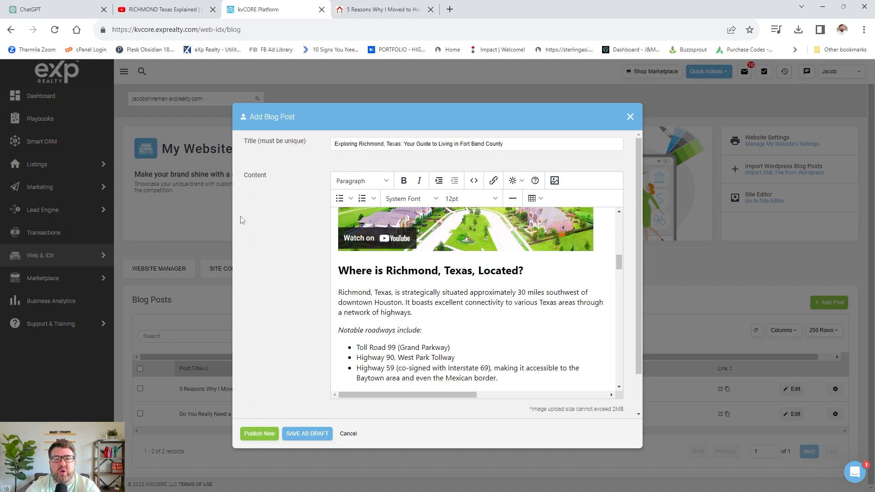
{"action": "scroll", "coordinate": [419, 306], "scroll_direction": "down", "scroll_amount": 3}
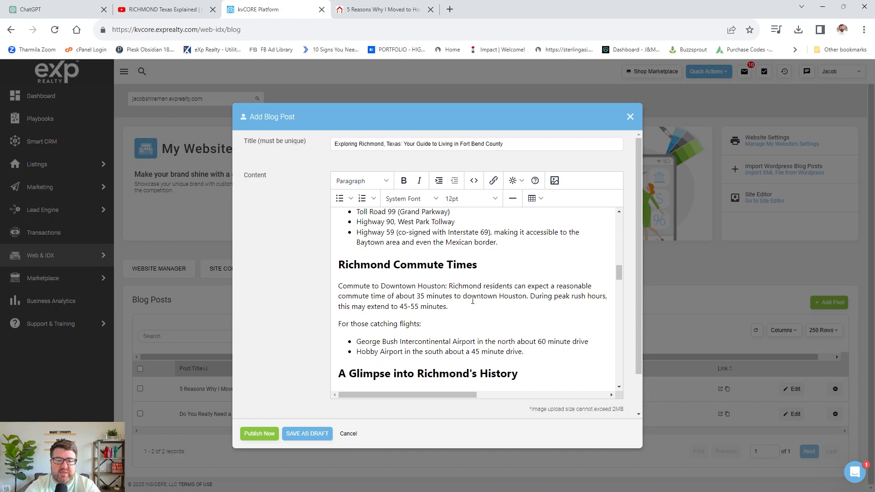
{"action": "scroll", "coordinate": [473, 301], "scroll_direction": "down", "scroll_amount": 2}
{"action": "scroll", "coordinate": [473, 297], "scroll_direction": "down", "scroll_amount": 2}
{"action": "scroll", "coordinate": [473, 293], "scroll_direction": "up", "scroll_amount": 2}
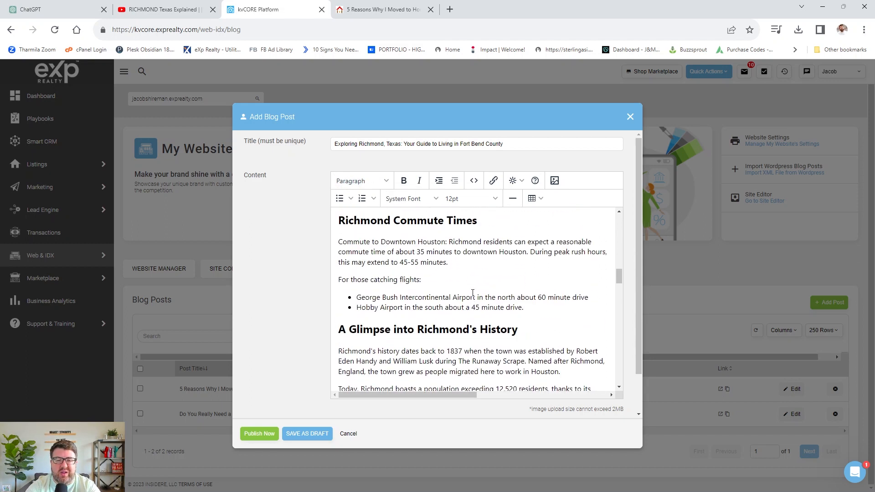
{"action": "scroll", "coordinate": [472, 293], "scroll_direction": "down", "scroll_amount": 3}
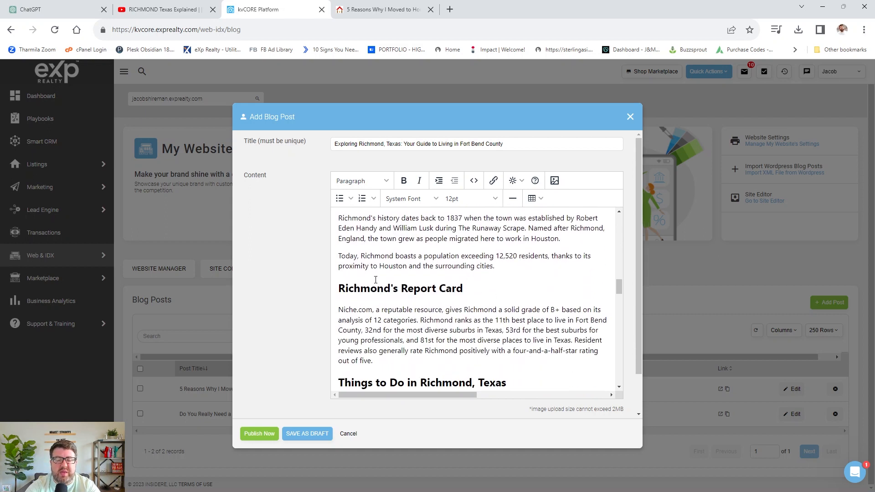
{"action": "scroll", "coordinate": [403, 275], "scroll_direction": "down", "scroll_amount": 2}
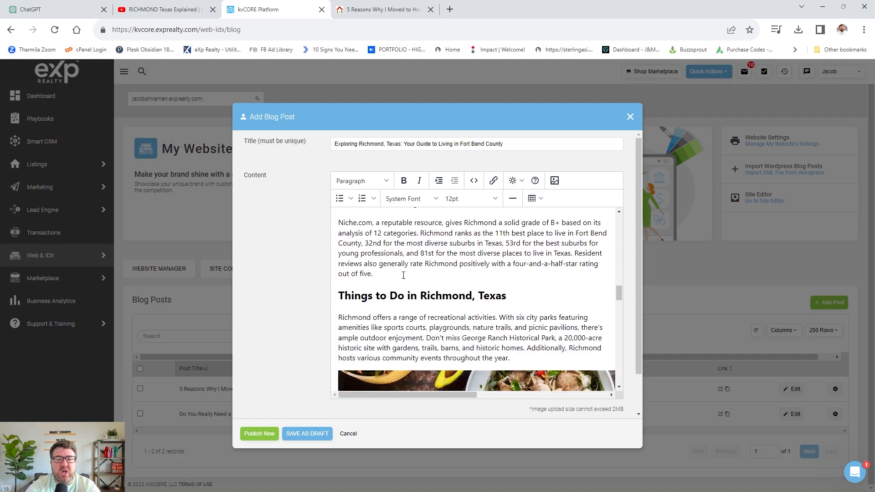
{"action": "scroll", "coordinate": [396, 250], "scroll_direction": "up", "scroll_amount": 1}
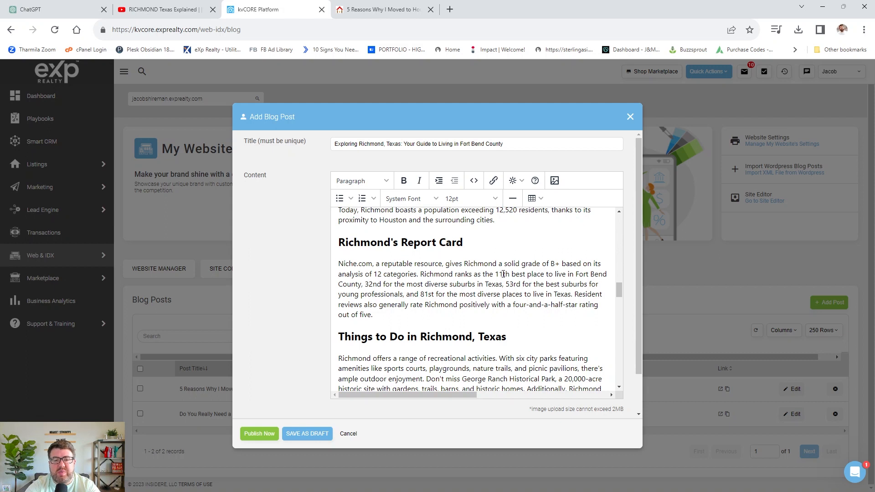
{"action": "left_click_drag", "start_coordinate": [338, 265], "coordinate": [373, 265]}
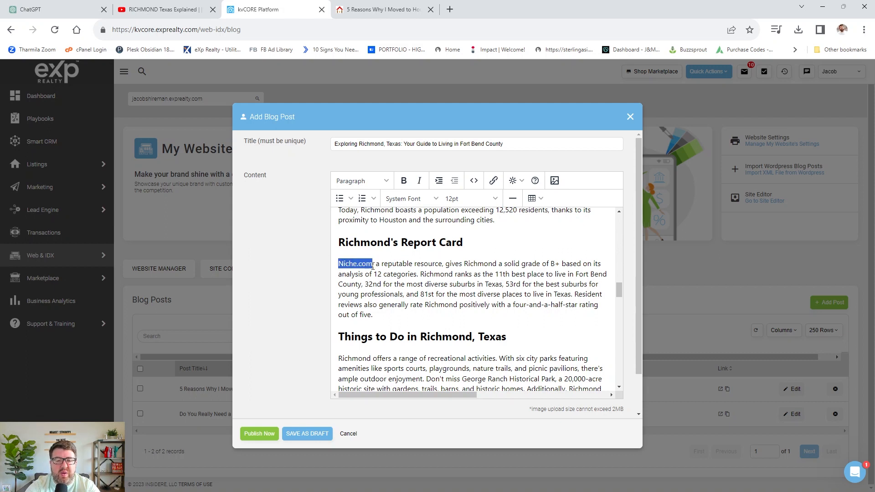
{"action": "left_click", "coordinate": [494, 181]}
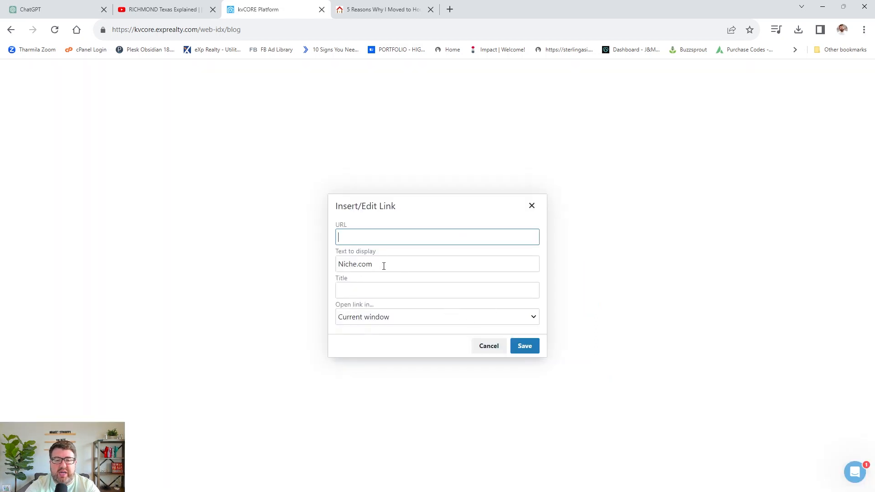
{"action": "left_click_drag", "start_coordinate": [381, 263], "coordinate": [329, 264]}
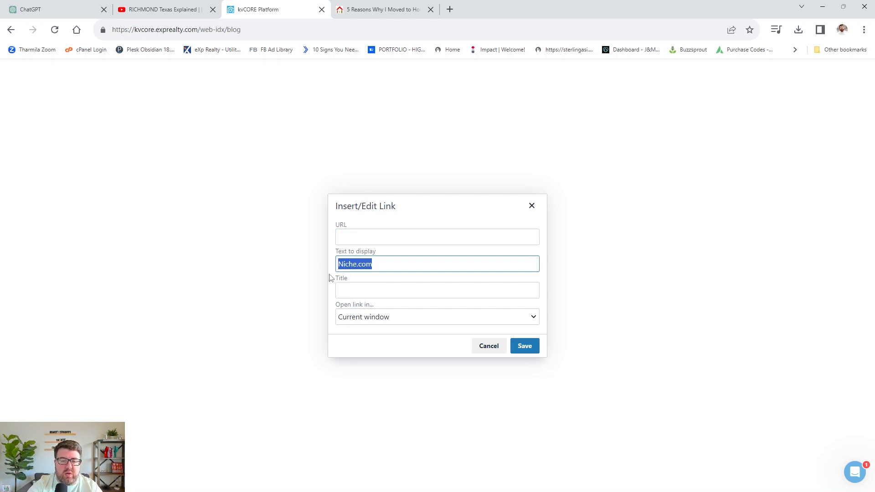
{"action": "left_click", "coordinate": [489, 347]}
Delete the empty line between the "In conclusion" paragraph and the closing "If Richmond isn't quite the right fit" paragraph.
{"action": "scroll", "coordinate": [500, 282], "scroll_direction": "down", "scroll_amount": 20}
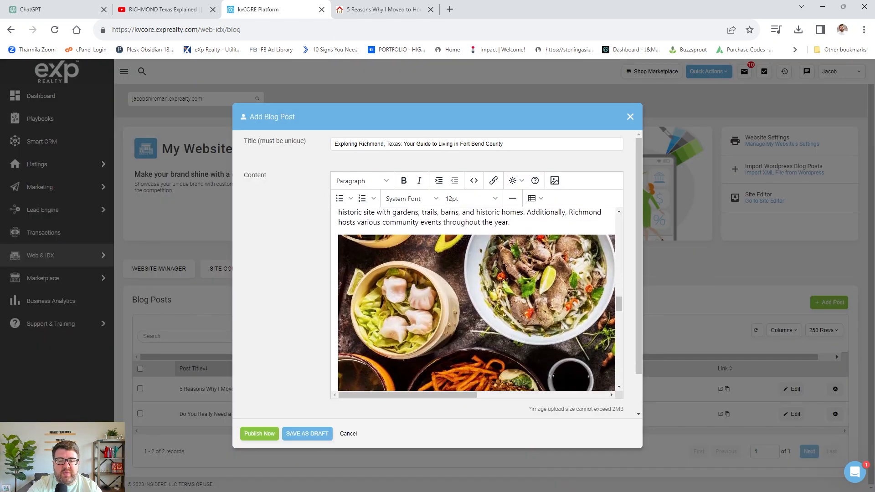
{"action": "scroll", "coordinate": [500, 282], "scroll_direction": "down", "scroll_amount": 3}
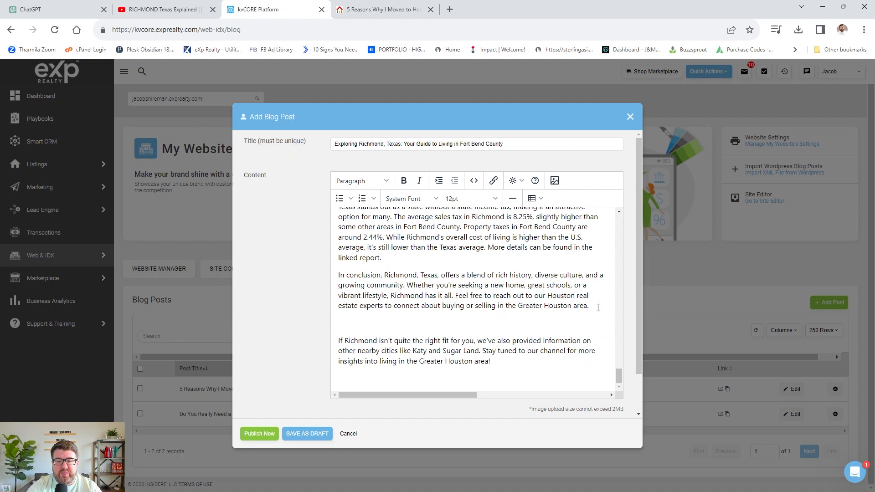
{"action": "key", "text": "Delete"}
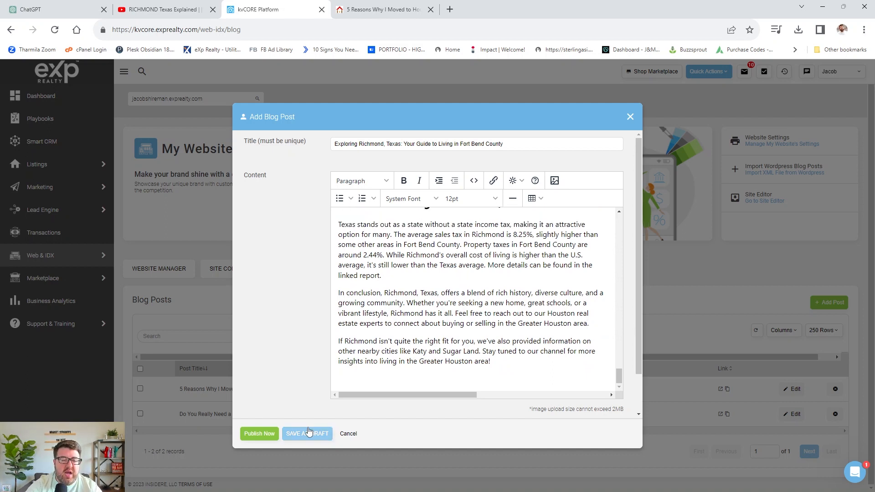
Set the post's publish date to 09/06/2023.
{"action": "scroll", "coordinate": [275, 364], "scroll_direction": "down", "scroll_amount": 1}
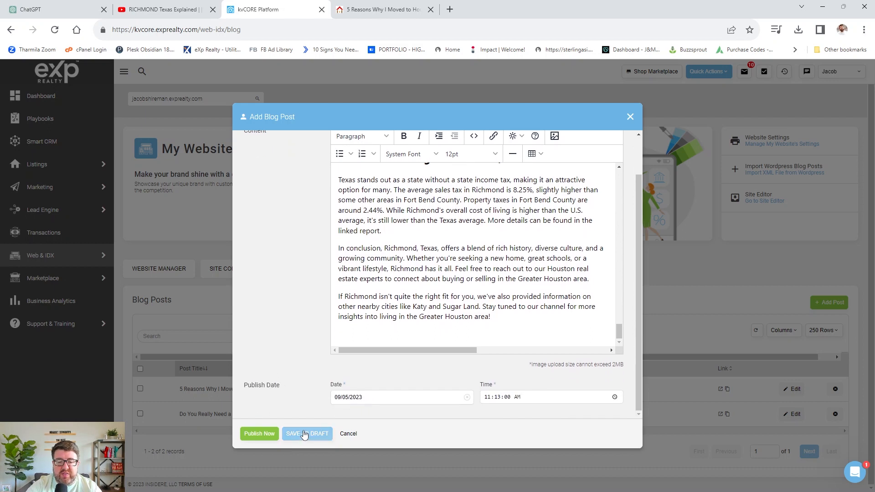
{"action": "left_click", "coordinate": [376, 396]}
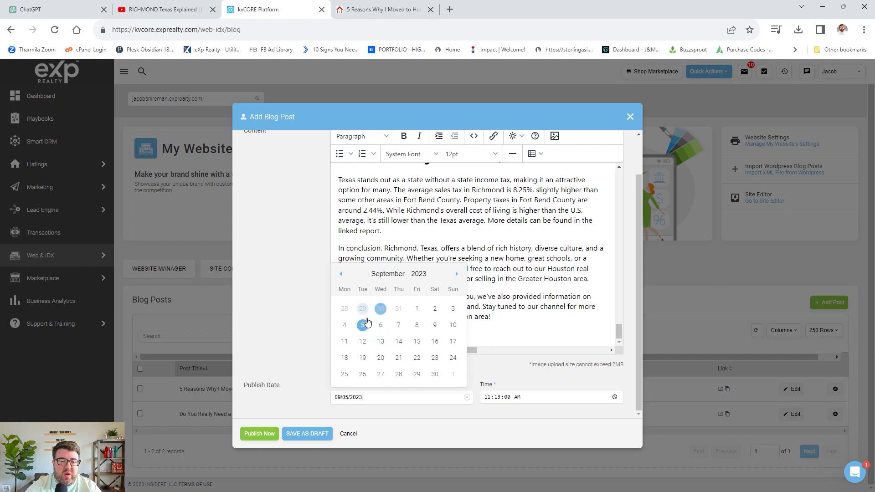
{"action": "left_click", "coordinate": [380, 326]}
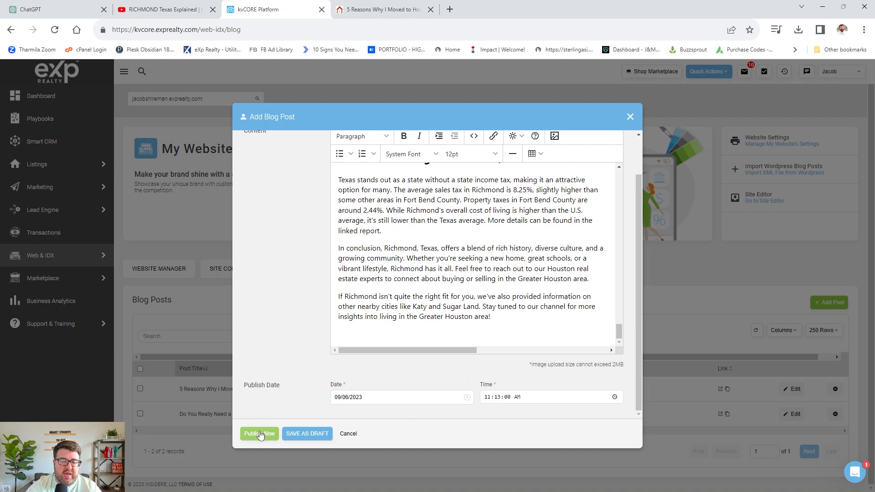
Set the publish date to 09/05/2023 and publish the blog post immediately.
{"action": "left_click", "coordinate": [379, 397]}
{"action": "left_click", "coordinate": [323, 401]}
{"action": "left_click", "coordinate": [373, 398]}
{"action": "left_click", "coordinate": [363, 325]}
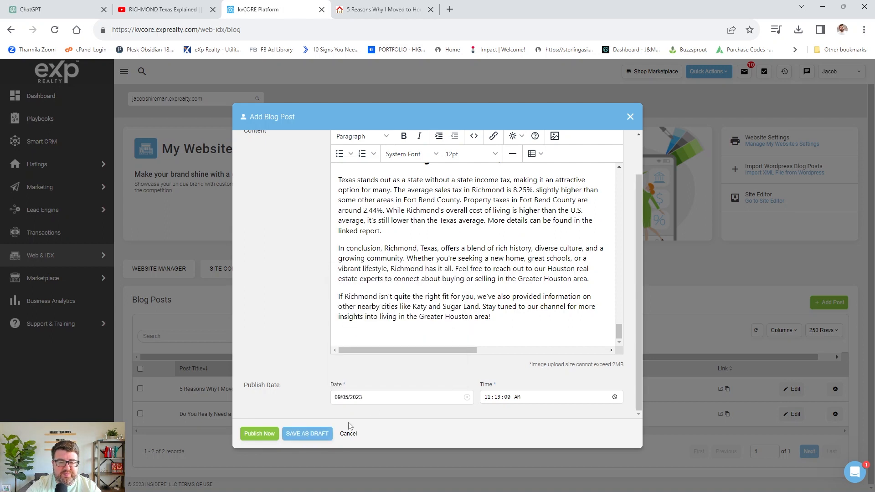
{"action": "left_click", "coordinate": [257, 433]}
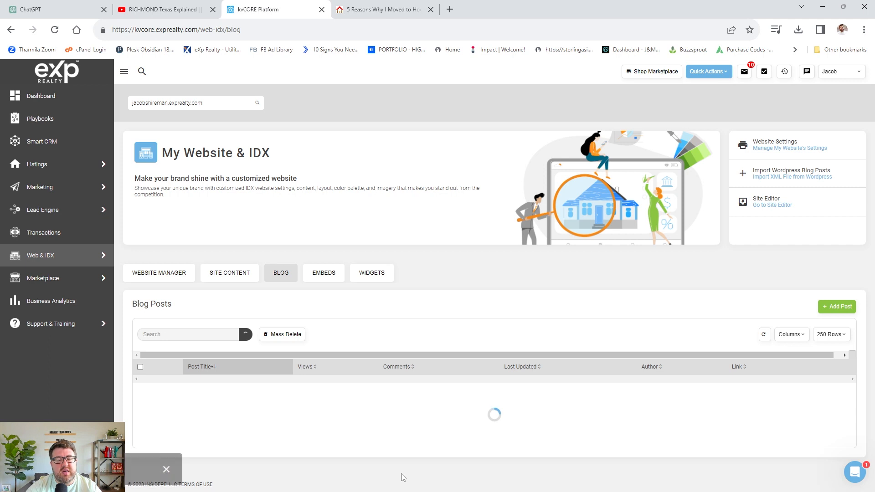
{"action": "scroll", "coordinate": [451, 333], "scroll_direction": "down", "scroll_amount": 1}
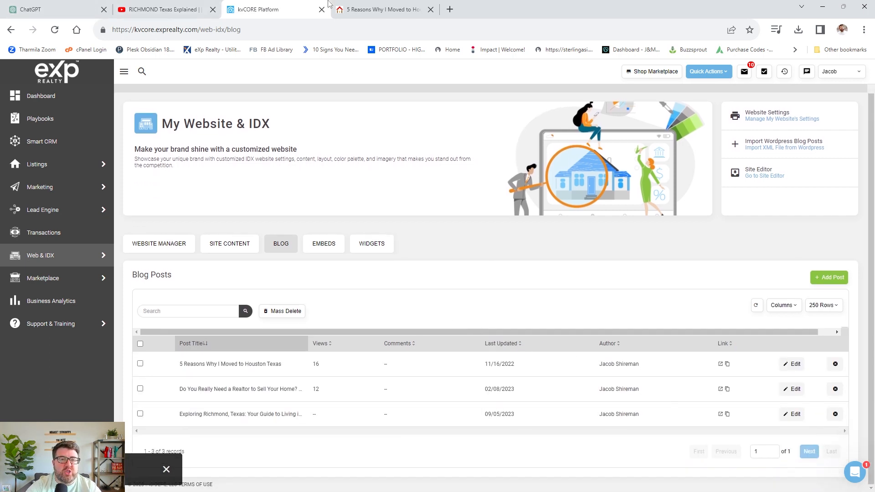
Switch to the live realty site, open its home page, and check the Latest Blog Posts section, reloading the page to refresh it.
{"action": "left_click", "coordinate": [382, 9]}
{"action": "left_click", "coordinate": [124, 80]}
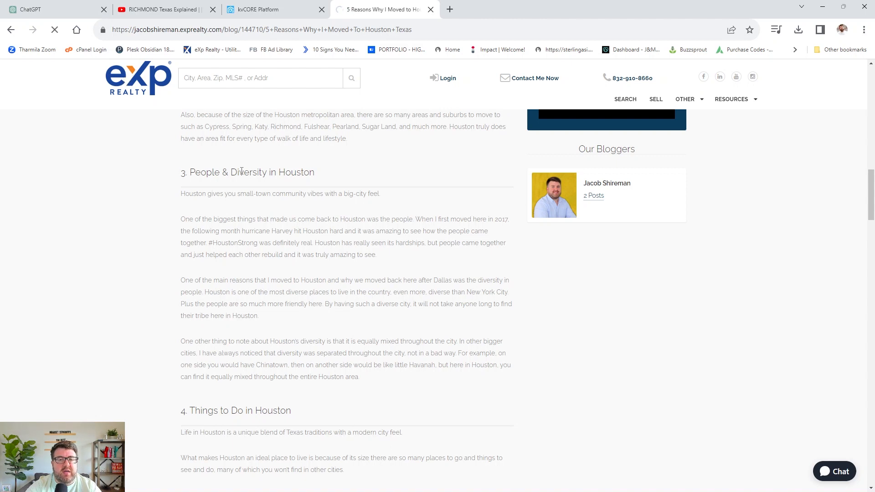
{"action": "scroll", "coordinate": [413, 148], "scroll_direction": "down", "scroll_amount": 14}
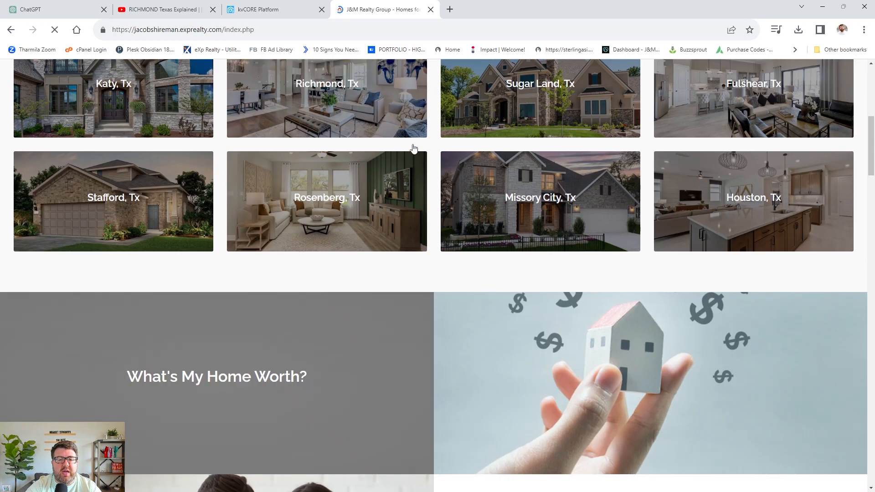
{"action": "scroll", "coordinate": [414, 149], "scroll_direction": "down", "scroll_amount": 20}
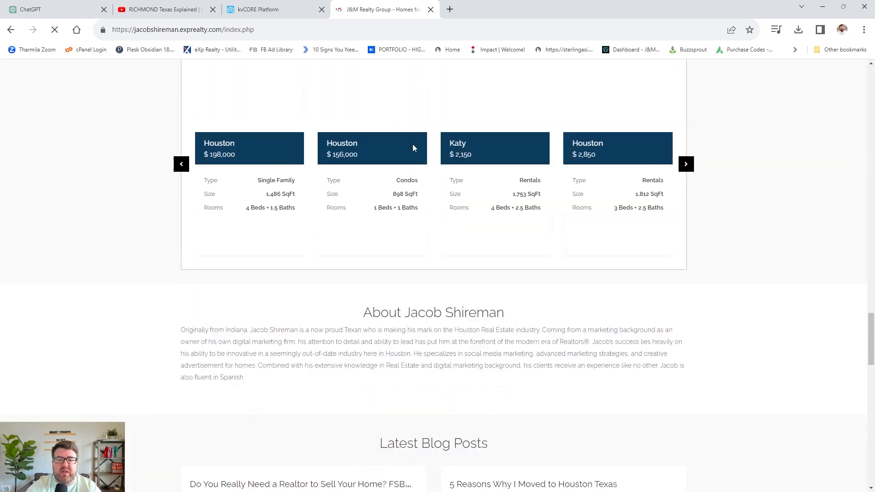
{"action": "scroll", "coordinate": [414, 149], "scroll_direction": "down", "scroll_amount": 5}
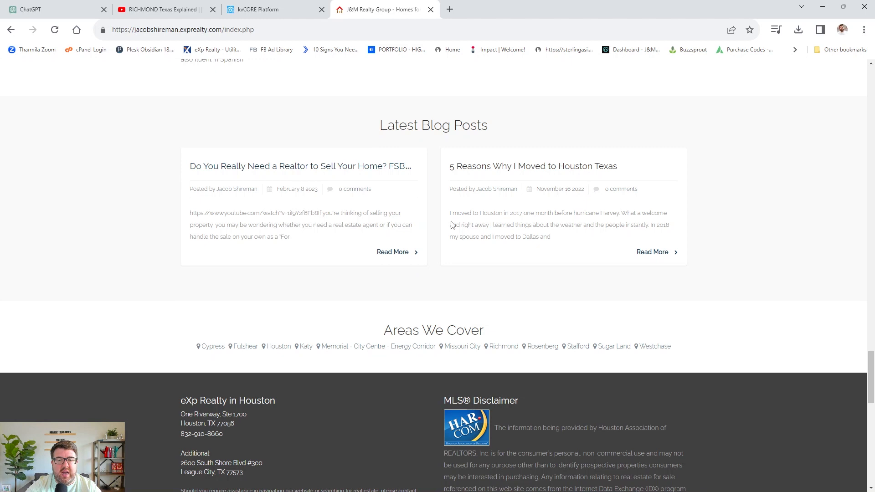
{"action": "left_click", "coordinate": [55, 30]}
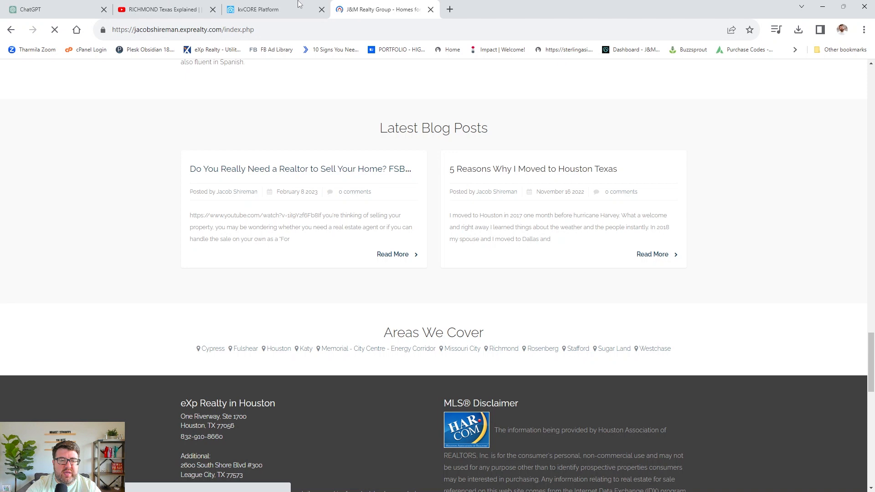
Return to kvCORE, reopen the "Exploring Richmond, Texas" blog post for editing, check its publish date, and publish it again immediately.
{"action": "left_click", "coordinate": [299, 6]}
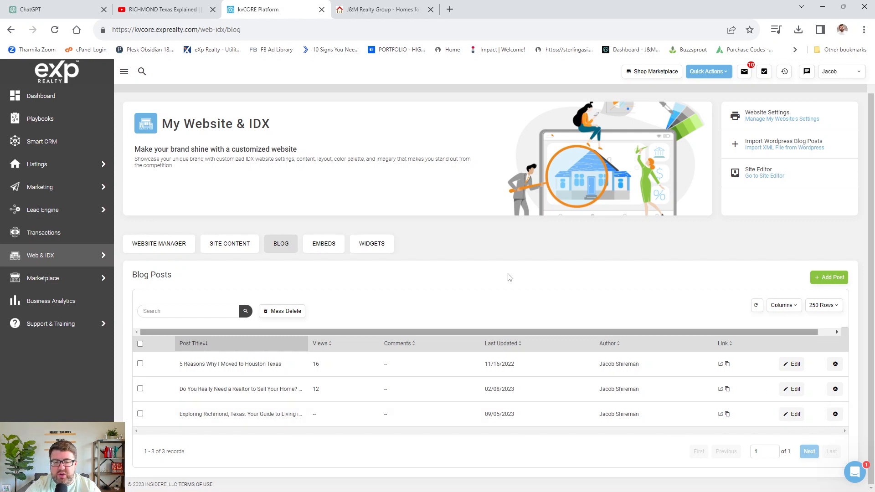
{"action": "left_click", "coordinate": [793, 414]}
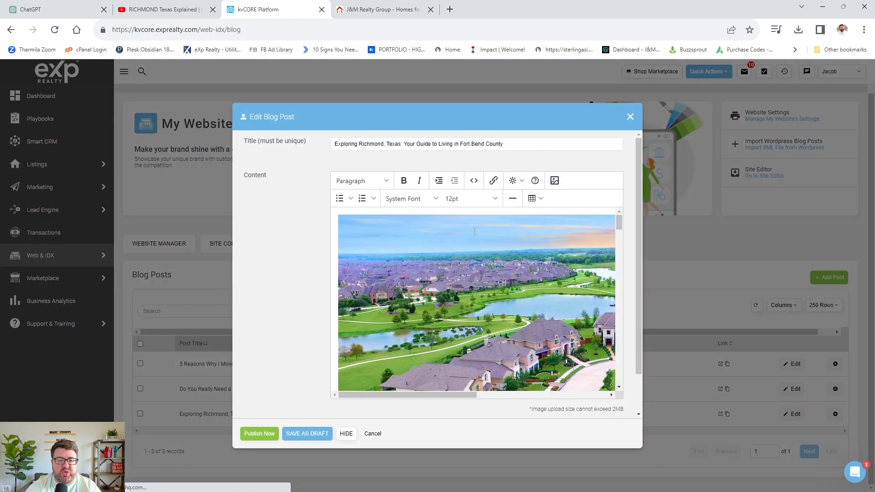
{"action": "scroll", "coordinate": [285, 237], "scroll_direction": "down", "scroll_amount": 1}
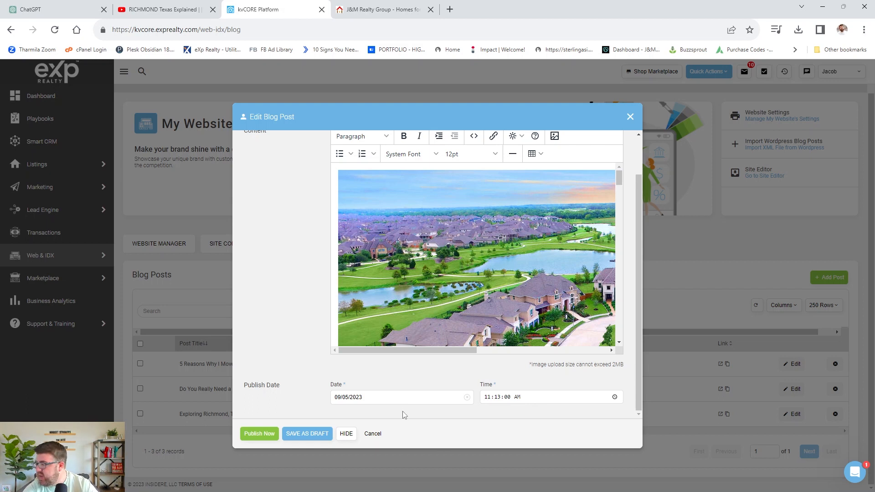
{"action": "left_click", "coordinate": [262, 432]}
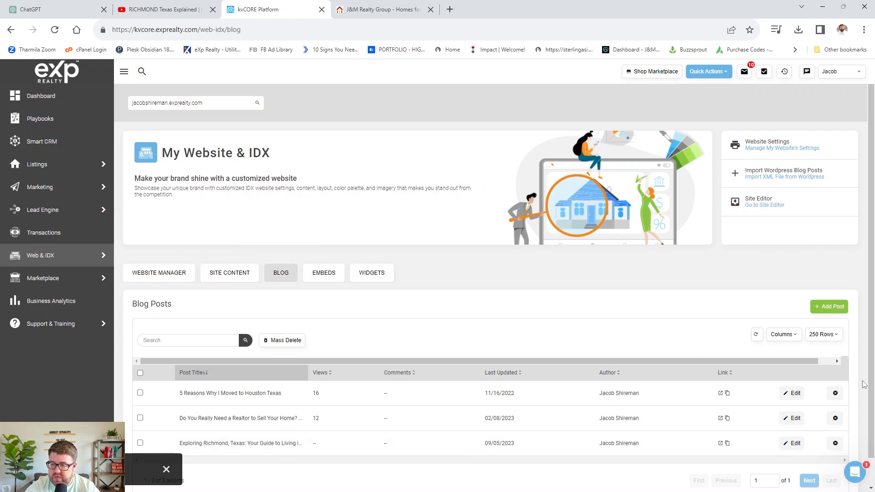
Open the published Richmond post on the live site from the blog list and briefly play and pause its embedded YouTube video.
{"action": "left_click", "coordinate": [728, 445]}
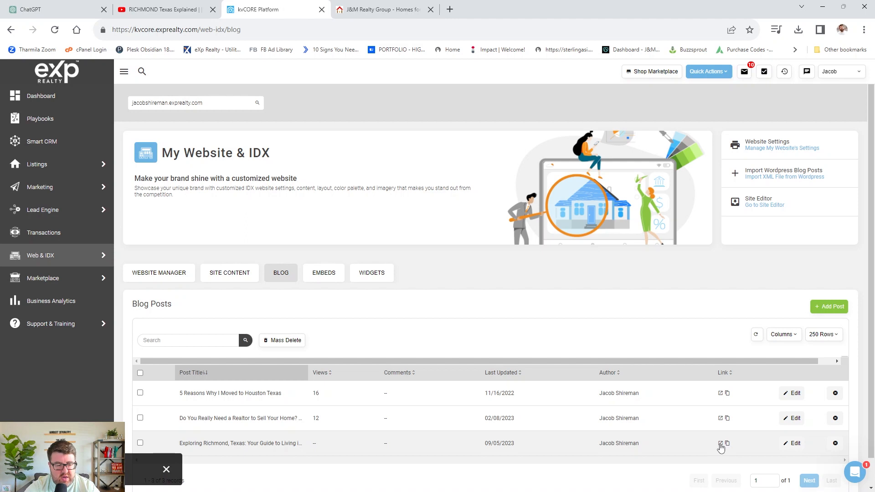
{"action": "left_click", "coordinate": [720, 444]}
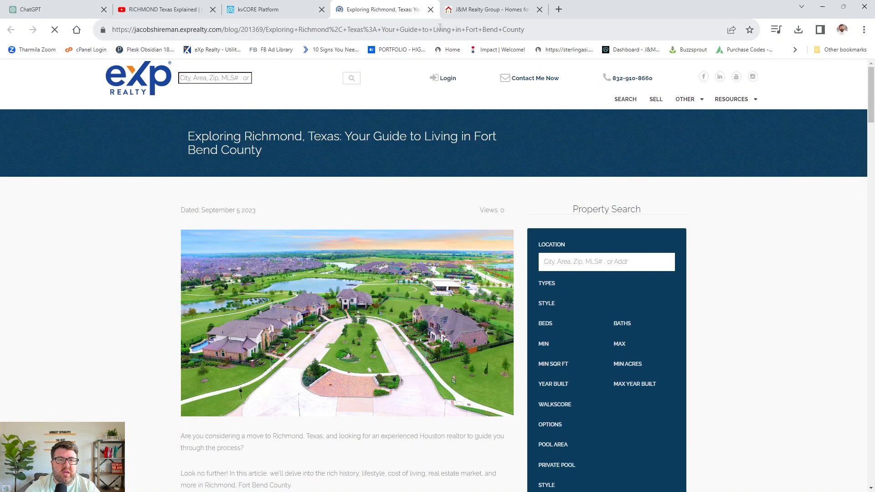
{"action": "scroll", "coordinate": [770, 245], "scroll_direction": "down", "scroll_amount": 1}
{"action": "scroll", "coordinate": [743, 244], "scroll_direction": "down", "scroll_amount": 3}
{"action": "scroll", "coordinate": [327, 274], "scroll_direction": "down", "scroll_amount": 4}
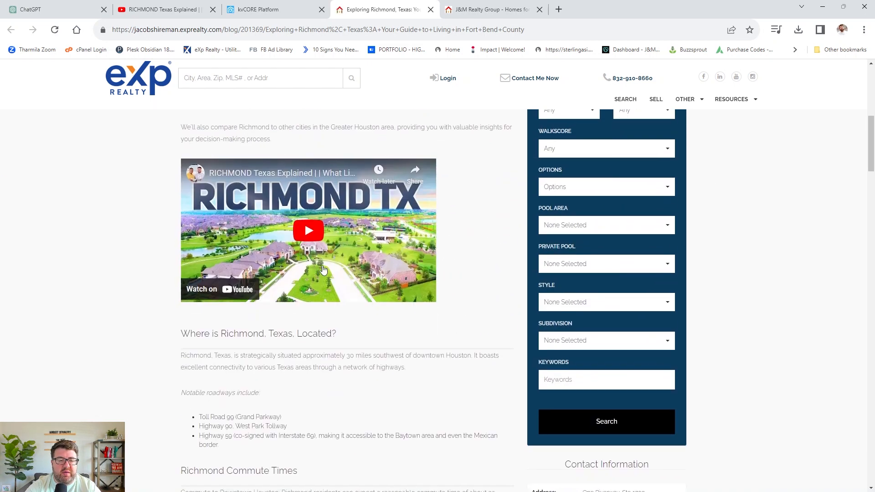
{"action": "left_click", "coordinate": [328, 273]}
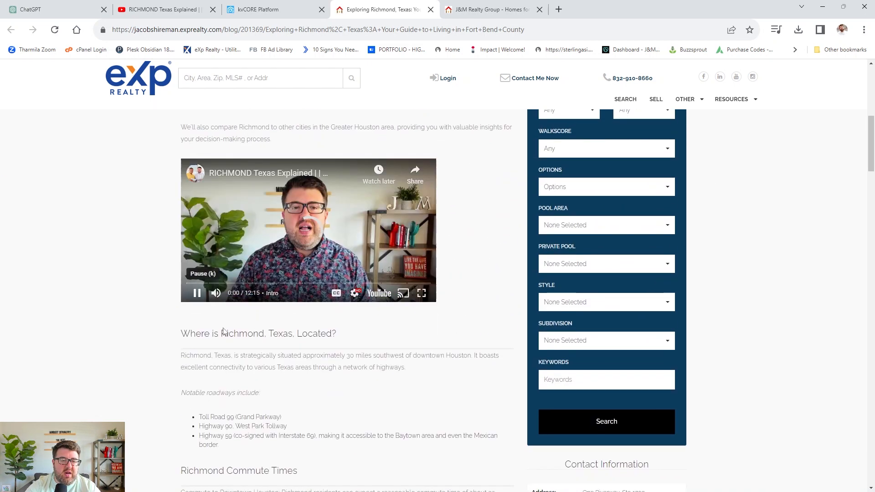
{"action": "left_click", "coordinate": [425, 277]}
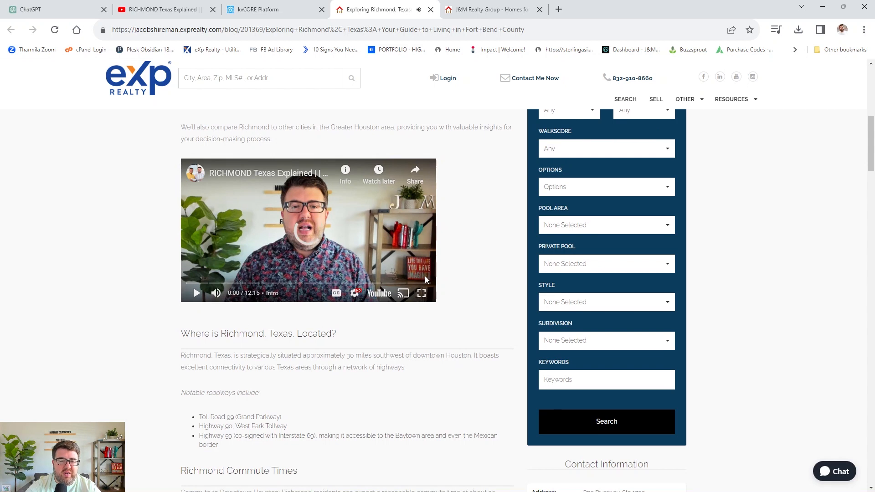
Review the live Richmond article from the location section through the images, home prices and conclusion, down to the author box and latest posts.
{"action": "scroll", "coordinate": [445, 256], "scroll_direction": "down", "scroll_amount": 3}
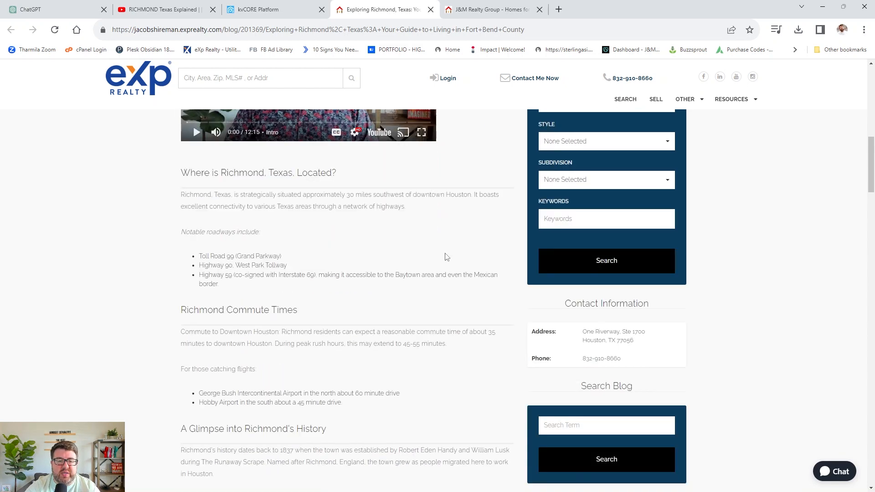
{"action": "scroll", "coordinate": [446, 257], "scroll_direction": "down", "scroll_amount": 3}
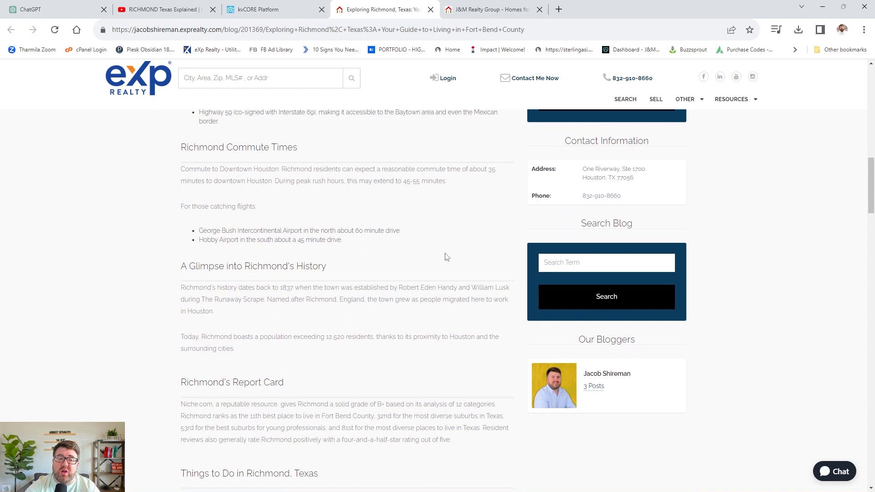
{"action": "scroll", "coordinate": [446, 257], "scroll_direction": "up", "scroll_amount": 3}
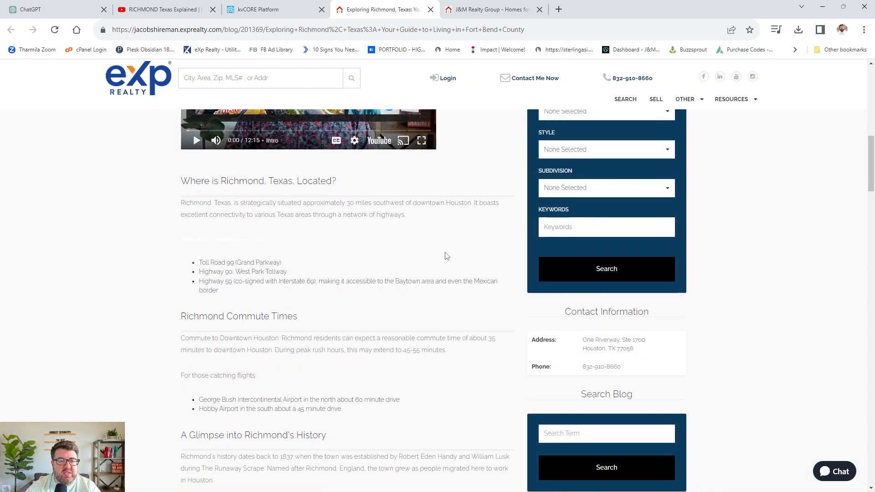
{"action": "scroll", "coordinate": [444, 255], "scroll_direction": "up", "scroll_amount": 3}
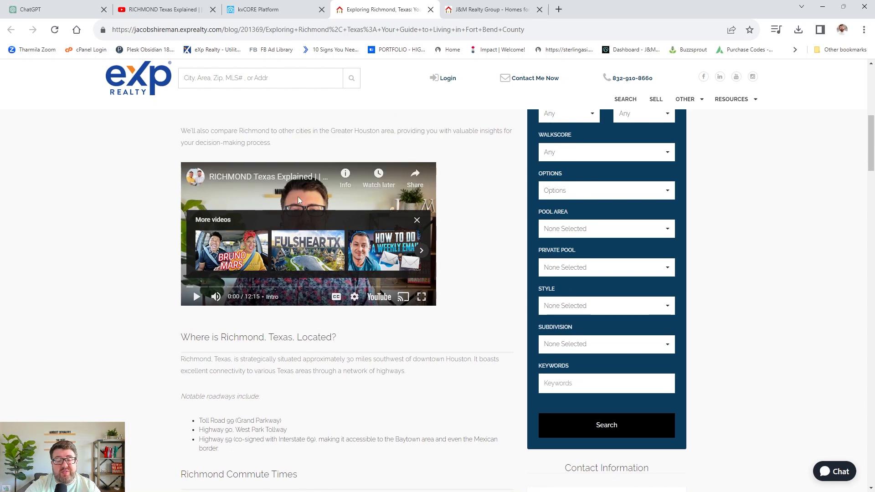
{"action": "scroll", "coordinate": [415, 324], "scroll_direction": "down", "scroll_amount": 7}
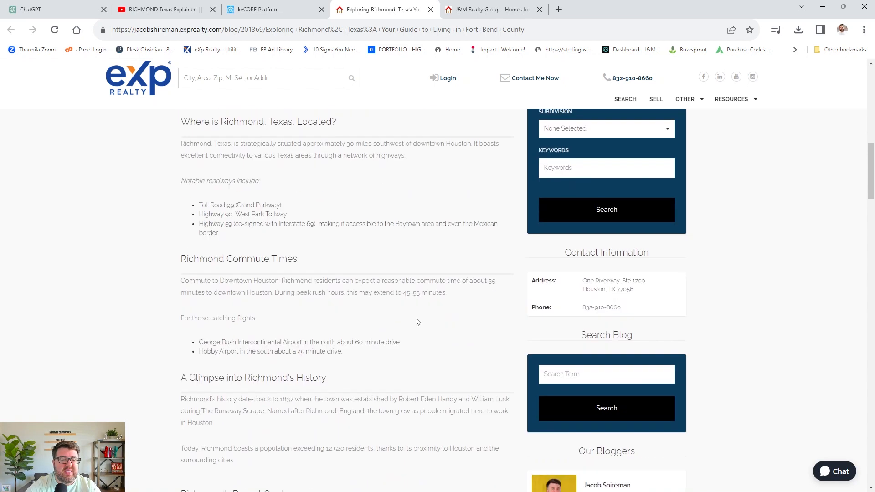
{"action": "scroll", "coordinate": [356, 239], "scroll_direction": "down", "scroll_amount": 3}
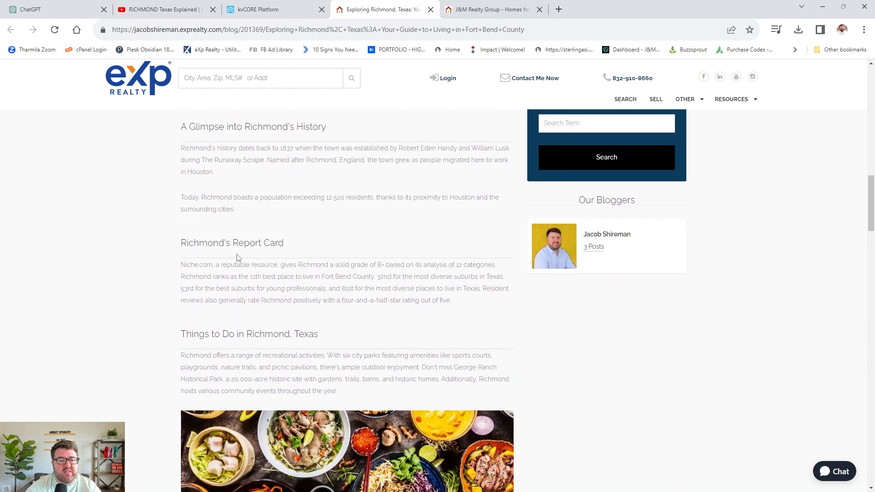
{"action": "left_click_drag", "start_coordinate": [326, 280], "coordinate": [183, 283]}
{"action": "scroll", "coordinate": [302, 282], "scroll_direction": "down", "scroll_amount": 10}
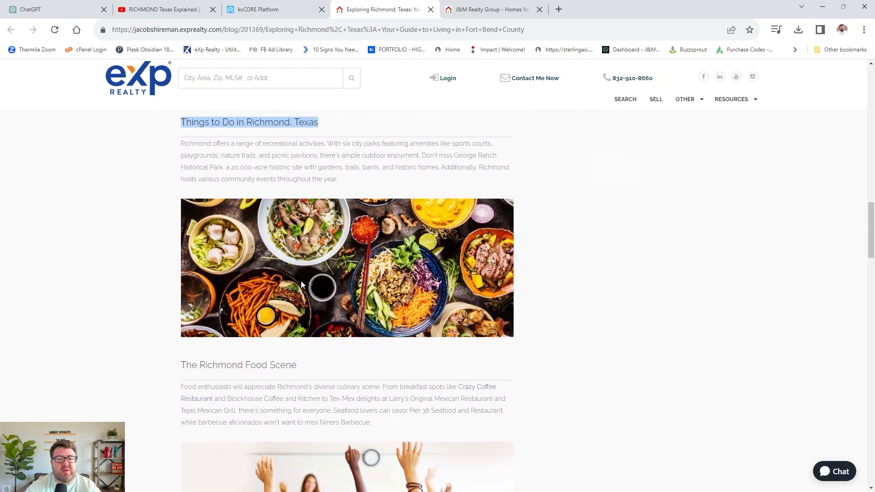
{"action": "scroll", "coordinate": [301, 283], "scroll_direction": "up", "scroll_amount": 6}
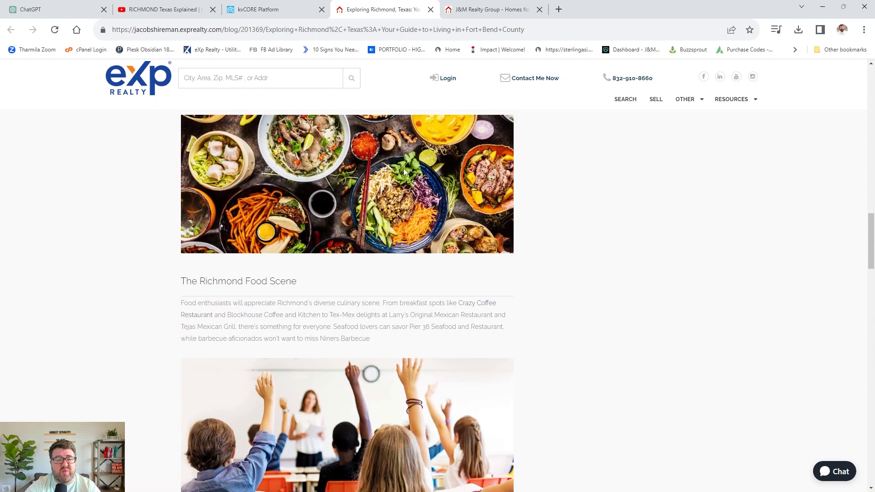
{"action": "scroll", "coordinate": [404, 170], "scroll_direction": "down", "scroll_amount": 14}
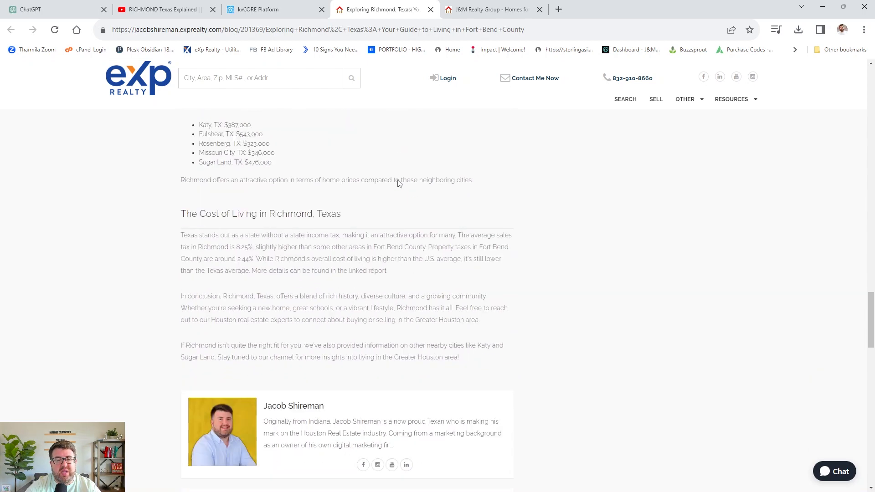
{"action": "scroll", "coordinate": [399, 182], "scroll_direction": "down", "scroll_amount": 4}
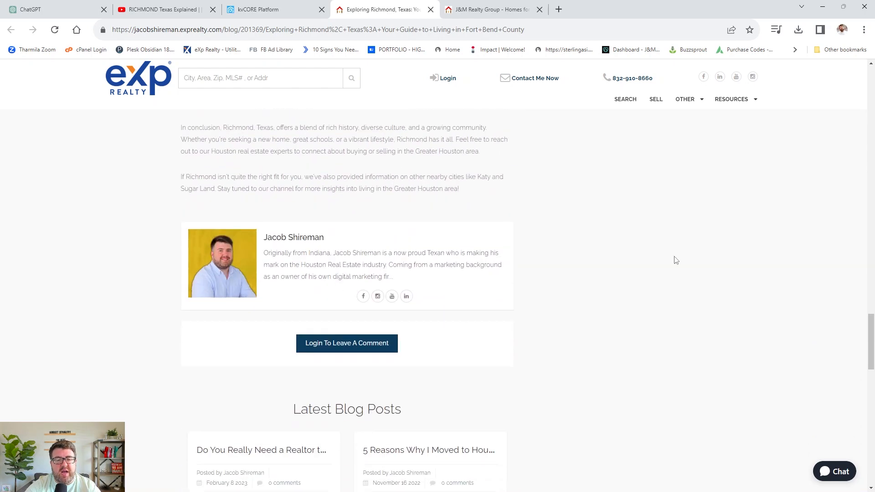
{"action": "scroll", "coordinate": [676, 260], "scroll_direction": "up", "scroll_amount": 20}
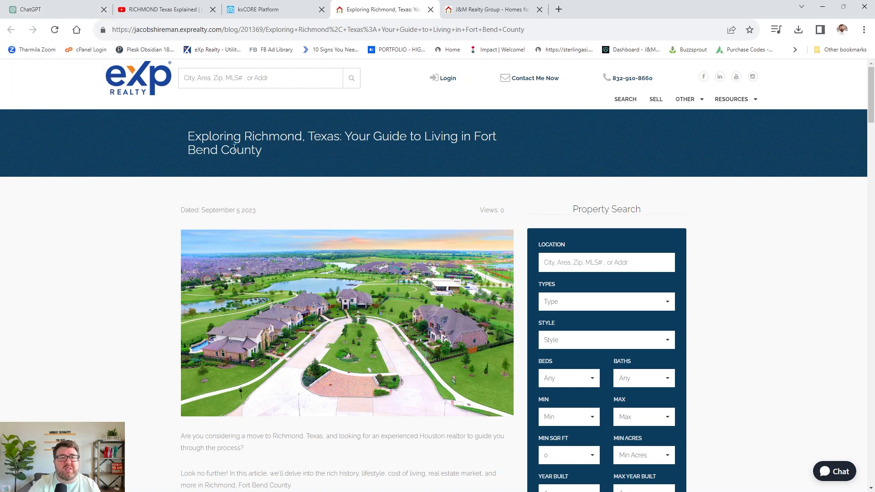
Revisit the source YouTube video and the site's home page, and return to the embedded video in the published Richmond post.
{"action": "left_click", "coordinate": [182, 5]}
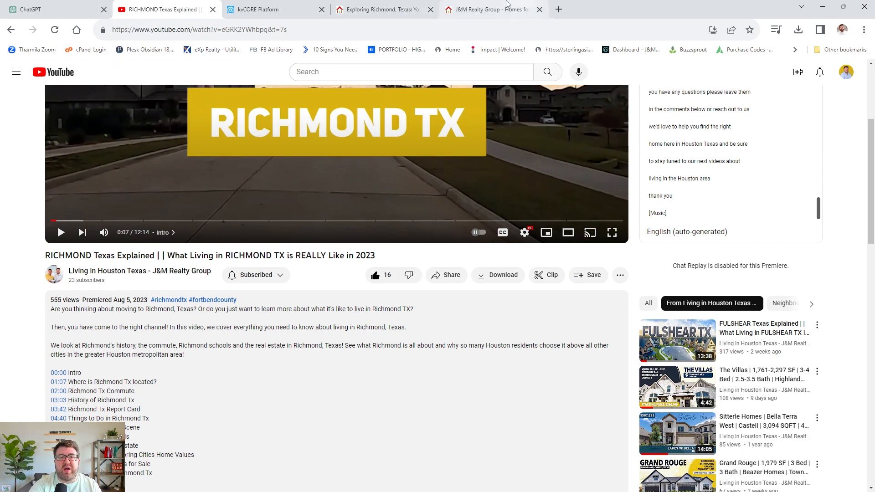
{"action": "left_click", "coordinate": [479, 6]}
{"action": "scroll", "coordinate": [445, 274], "scroll_direction": "up", "scroll_amount": 10}
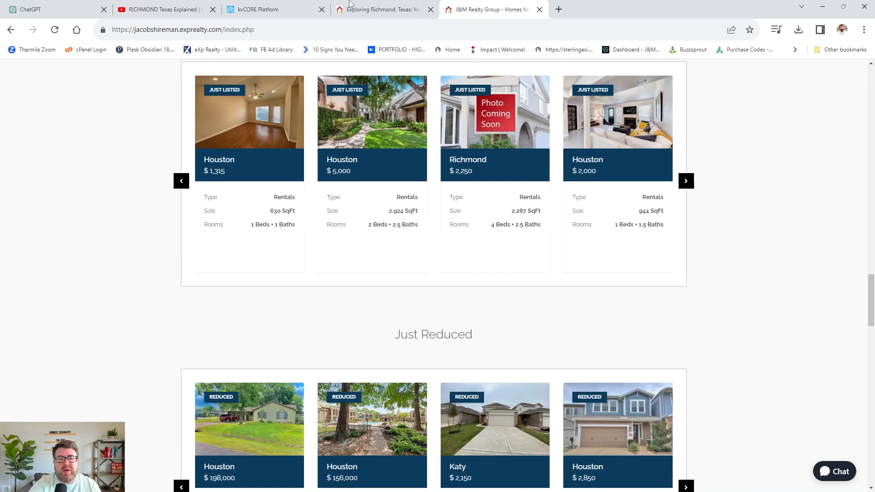
{"action": "left_click", "coordinate": [350, 5]}
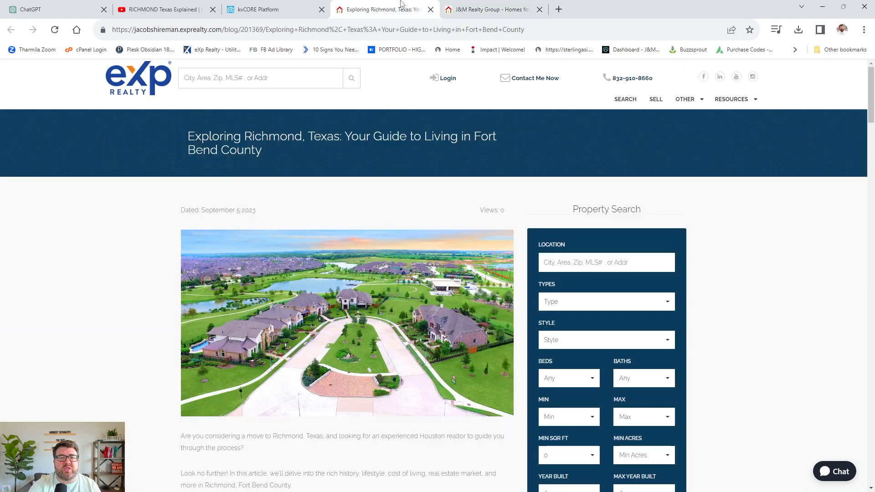
{"action": "left_click", "coordinate": [271, 6]}
{"action": "left_click", "coordinate": [180, 11]}
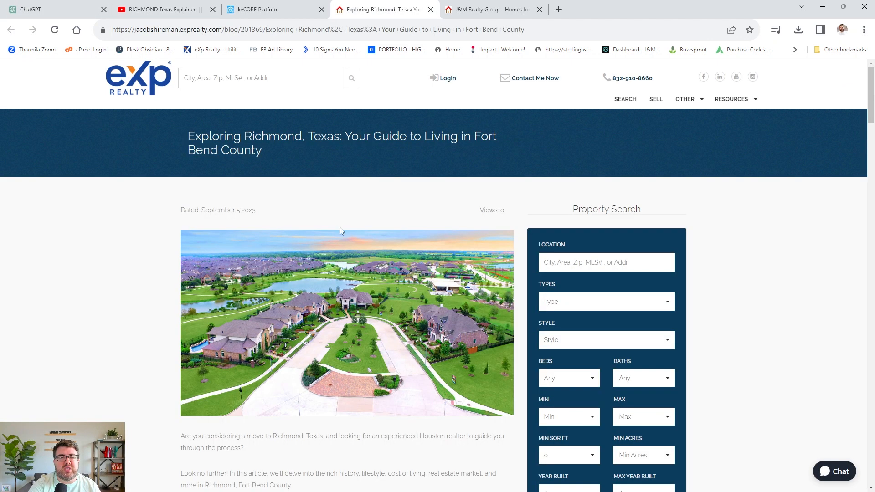
{"action": "left_click", "coordinate": [362, 8]}
{"action": "scroll", "coordinate": [363, 295], "scroll_direction": "down", "scroll_amount": 8}
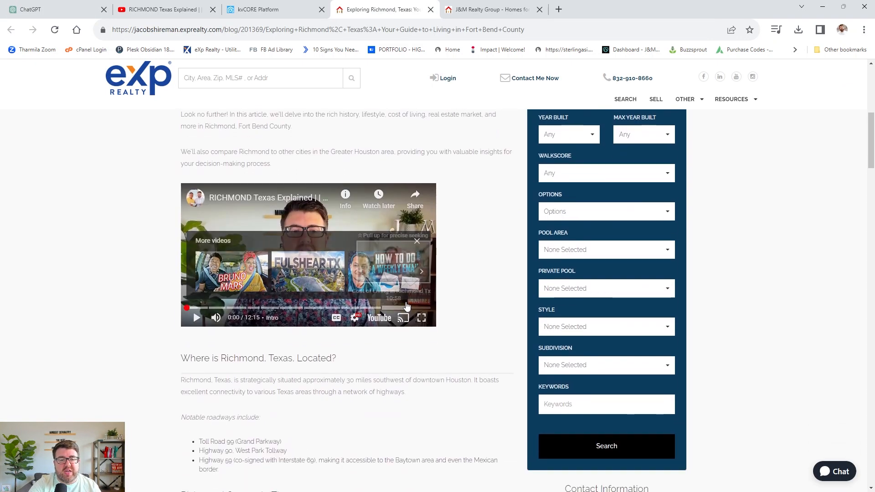